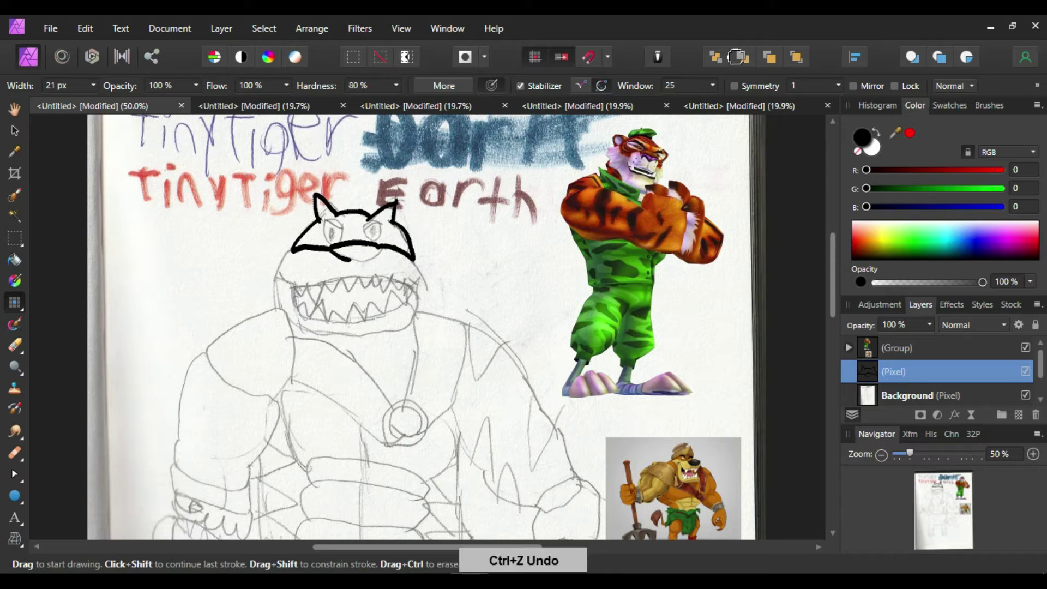
Undo the 21 px ink strokes on the tiger's face and head.
key("ctrl+z")
key("ctrl+z")
key("ctrl+z")
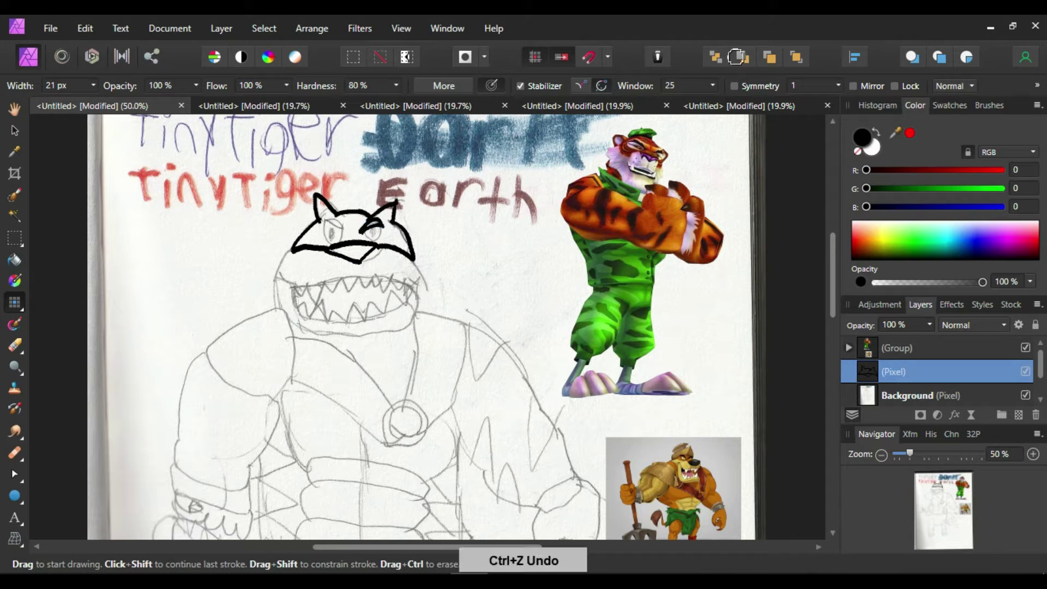
left_click(1033, 454)
key("ctrl+z")
key("ctrl+z")
key("ctrl+z")
key("ctrl+z")
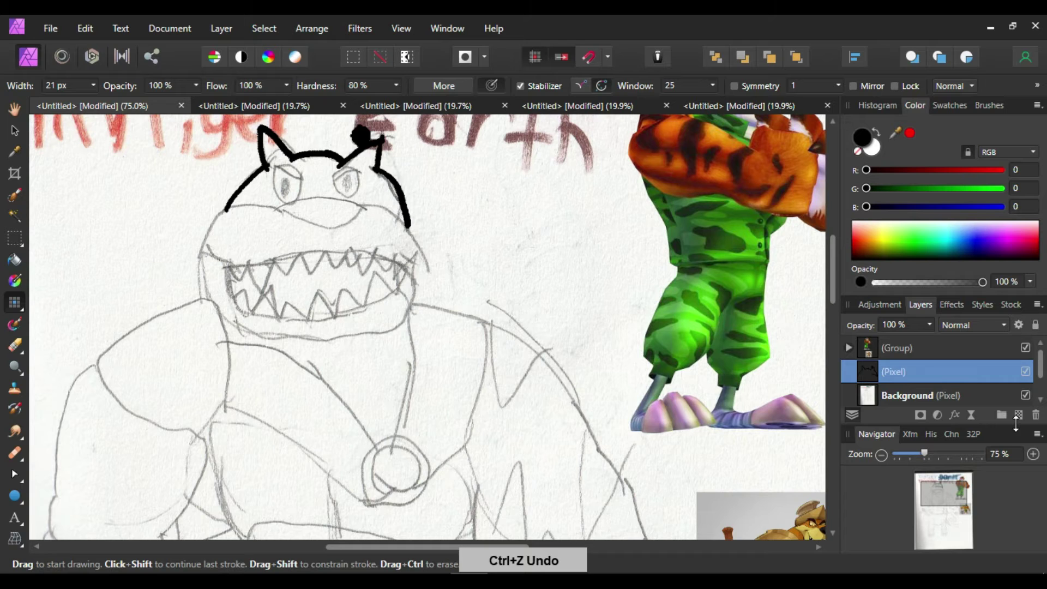
Set the brush width to 16 px and ink the left side of the tiger's head and the left ear.
left_click(92, 85)
left_click_drag(96, 103, 91, 103)
left_click(179, 60)
left_click_drag(225, 209, 266, 166)
key("ctrl+z")
mouse_move(225, 207)
left_mouse_down()
mouse_move(261, 163)
mouse_move(299, 156)
mouse_move(270, 162)
left_mouse_up()
key("ctrl+z")
key("ctrl+z")
key("ctrl+z")
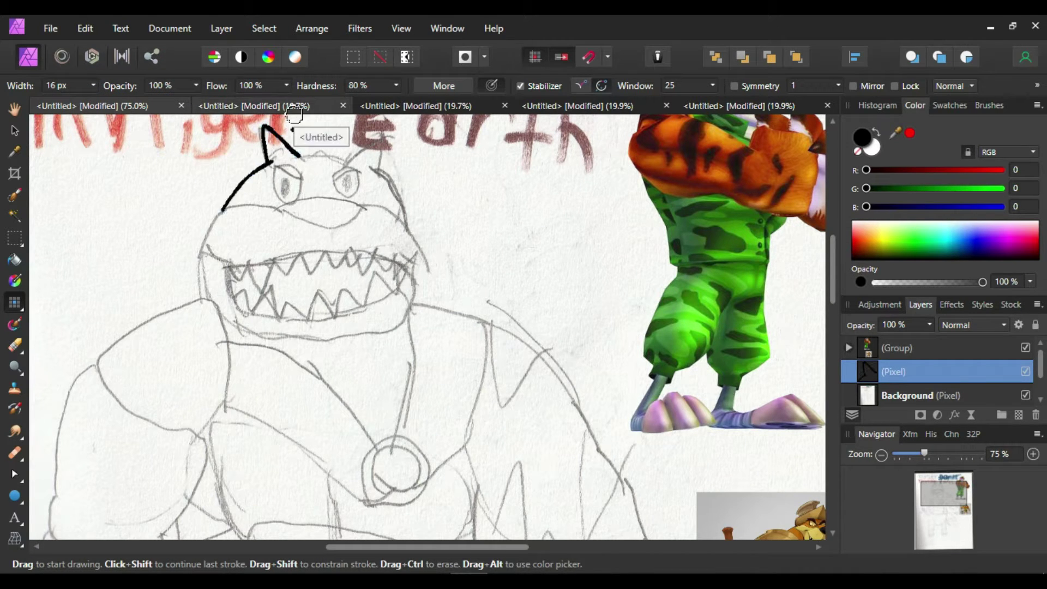
Ink the top of the head, the right ear, the right side of the head and the eyelids.
key("ctrl+z")
mouse_move(376, 167)
left_mouse_down()
mouse_move(407, 229)
mouse_move(332, 184)
mouse_move(357, 163)
mouse_move(360, 175)
mouse_move(350, 163)
left_mouse_up()
key("ctrl+z")
key("ctrl+z")
key("ctrl+z")
key("ctrl+z")
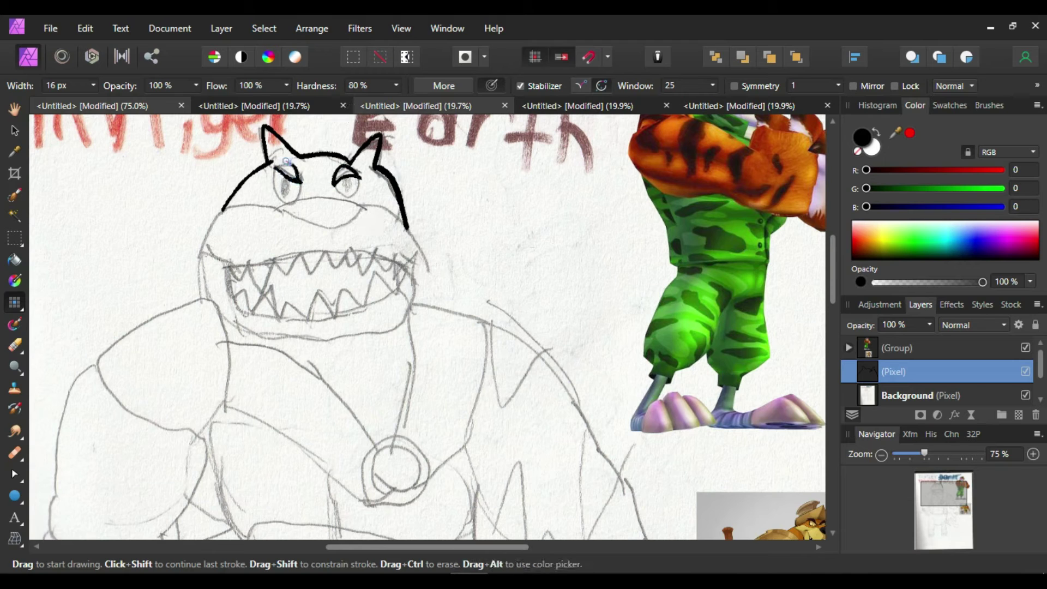
Ink the outlines and pupils of both eyes over the pencil sketch.
left_click_drag(284, 166, 298, 202)
key("ctrl+z")
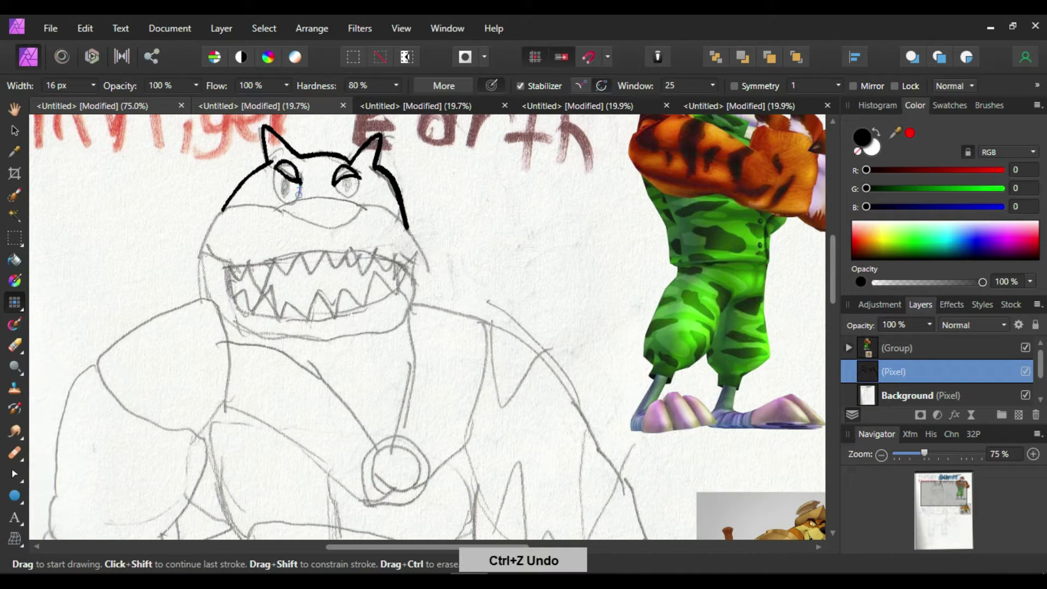
key("ctrl+shift+z")
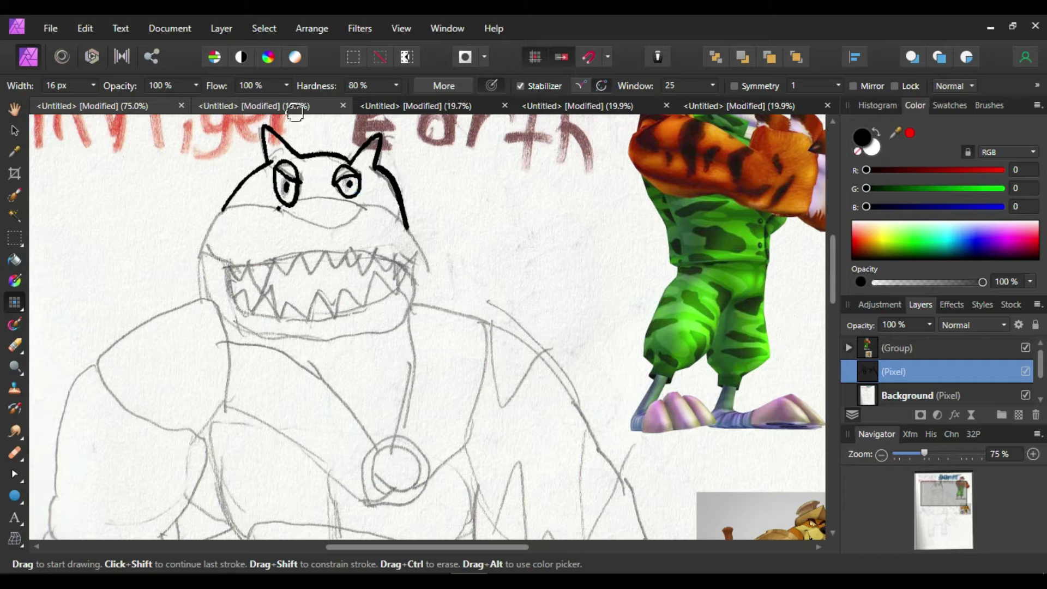
Ink the nose and the upper line of the muzzle below the eyes.
left_click_drag(301, 199, 351, 208)
key("ctrl+z")
key("ctrl+shift+z")
key("ctrl+z")
key("ctrl+z")
left_click_drag(293, 221, 324, 227)
key("ctrl+z")
key("ctrl+z")
key("ctrl+shift+z")
Ink both cheeks and the rounded jaw line around the muzzle.
left_click_drag(402, 223, 417, 291)
left_click_drag(224, 206, 407, 324)
key("ctrl+z")
key("ctrl+shift+z")
key("ctrl+z")
Ink the mouth outline and the pointed teeth in its left half.
mouse_move(209, 244)
left_mouse_down()
mouse_move(236, 252)
mouse_move(227, 297)
left_mouse_up()
left_click_drag(207, 249, 230, 263)
key("ctrl+z")
key("ctrl+z")
mouse_move(230, 263)
left_mouse_down()
mouse_move(229, 298)
mouse_move(272, 250)
mouse_move(406, 272)
left_mouse_up()
key("ctrl+z")
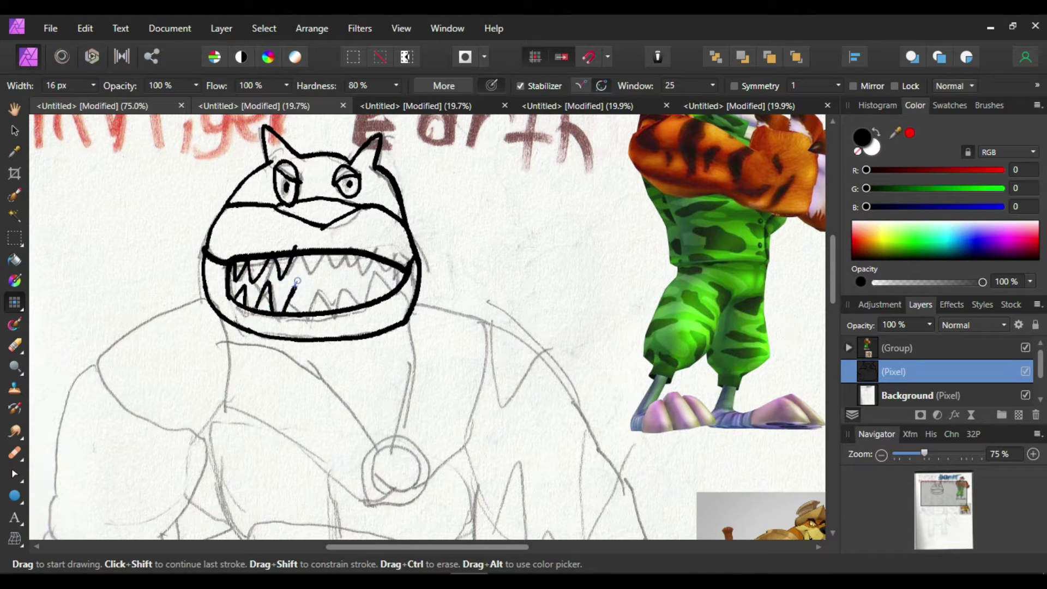
Ink the remaining upper and lower teeth across the right half of the mouth.
key("ctrl+z")
left_click_drag(342, 306, 357, 303)
left_click_drag(357, 259, 374, 261)
left_click_drag(368, 300, 380, 298)
mouse_move(384, 266)
left_mouse_down()
mouse_move(390, 281)
mouse_move(402, 270)
left_mouse_up()
key("ctrl+z")
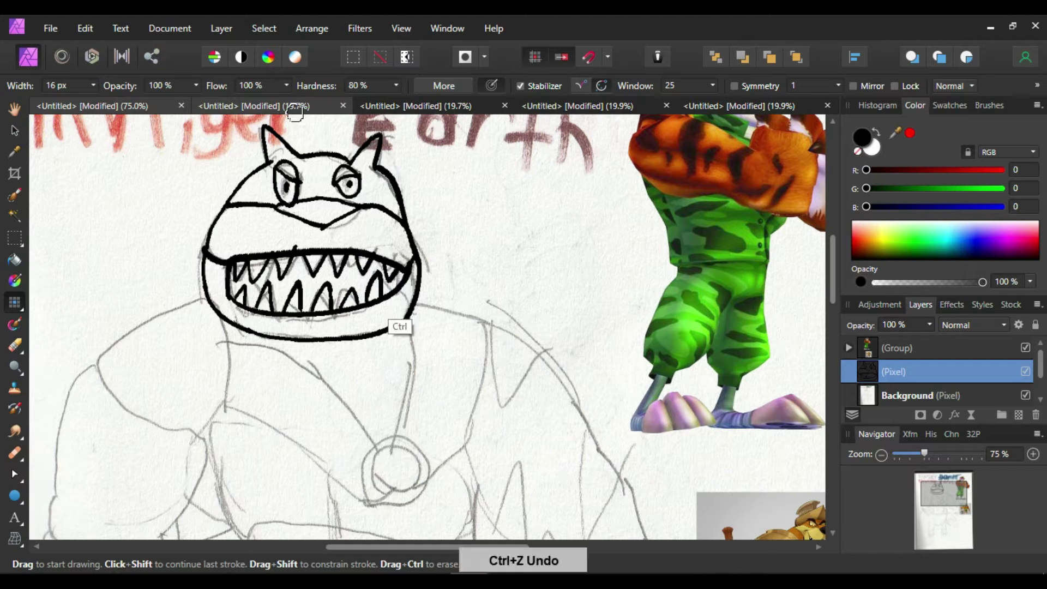
Ink the outline of the left shoulder piece from the jaw down to the upper arm.
left_click_drag(221, 319, 224, 407)
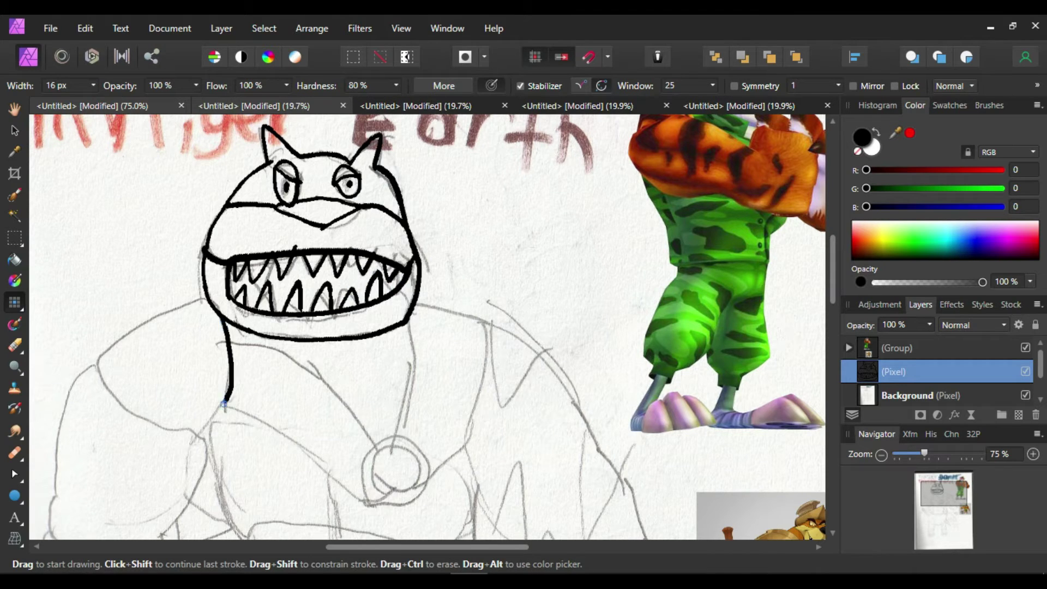
key("ctrl+z")
mouse_move(223, 313)
left_mouse_down()
mouse_move(224, 406)
mouse_move(193, 434)
mouse_move(112, 386)
left_mouse_up()
key("ctrl+z")
mouse_move(207, 298)
left_mouse_down()
mouse_move(100, 360)
mouse_move(194, 432)
left_mouse_up()
key("ctrl+z")
left_click_drag(99, 372, 195, 431)
key("ctrl+z")
key("ctrl+z")
Ink the outer and inner edges of the left arm below the shoulder piece.
mouse_move(94, 362)
left_mouse_down()
mouse_move(46, 437)
mouse_move(56, 494)
left_mouse_up()
key("ctrl+z")
key("ctrl+z")
left_click_drag(195, 429, 155, 545)
scroll(158, 534, "down", 5)
key("ctrl+z")
left_click_drag(196, 242, 162, 344)
Ink the curved lower edge of the left forearm and the side of the wristband.
mouse_move(52, 347)
left_mouse_down()
mouse_move(101, 379)
mouse_move(151, 381)
left_mouse_up()
key("ctrl+z")
mouse_move(162, 342)
left_mouse_down()
mouse_move(156, 378)
mouse_move(115, 388)
left_mouse_up()
key("ctrl+z")
key("ctrl+z")
mouse_move(51, 346)
left_mouse_down()
mouse_move(165, 374)
mouse_move(156, 376)
left_mouse_up()
key("ctrl+z")
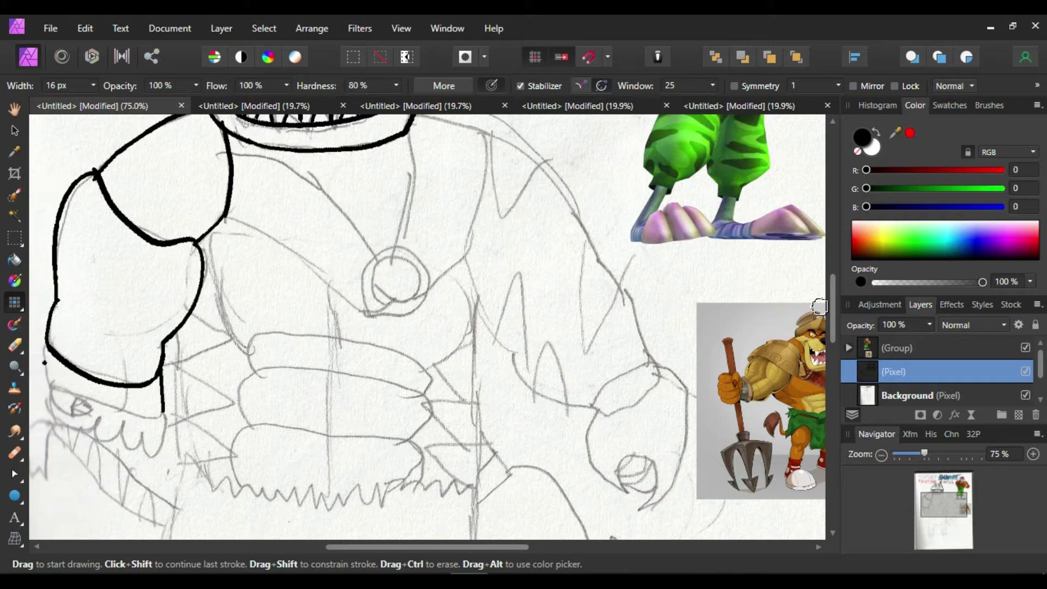
Ink the lower edge of the left wristband and the fingers of the left hand.
mouse_move(50, 388)
left_mouse_down()
mouse_move(166, 424)
mouse_move(44, 385)
mouse_move(148, 416)
mouse_move(80, 395)
mouse_move(93, 395)
mouse_move(74, 417)
mouse_move(95, 406)
mouse_move(68, 429)
mouse_move(126, 420)
mouse_move(153, 454)
mouse_move(163, 413)
left_mouse_up()
key("ctrl+z")
key("ctrl+z")
key("ctrl+z")
key("ctrl+z")
key("ctrl+z")
key("ctrl+z")
key("ctrl+z")
Ink the top of the right shoulder, starting from the jaw.
left_click_drag(832, 300, 833, 281)
left_click_drag(468, 547, 494, 547)
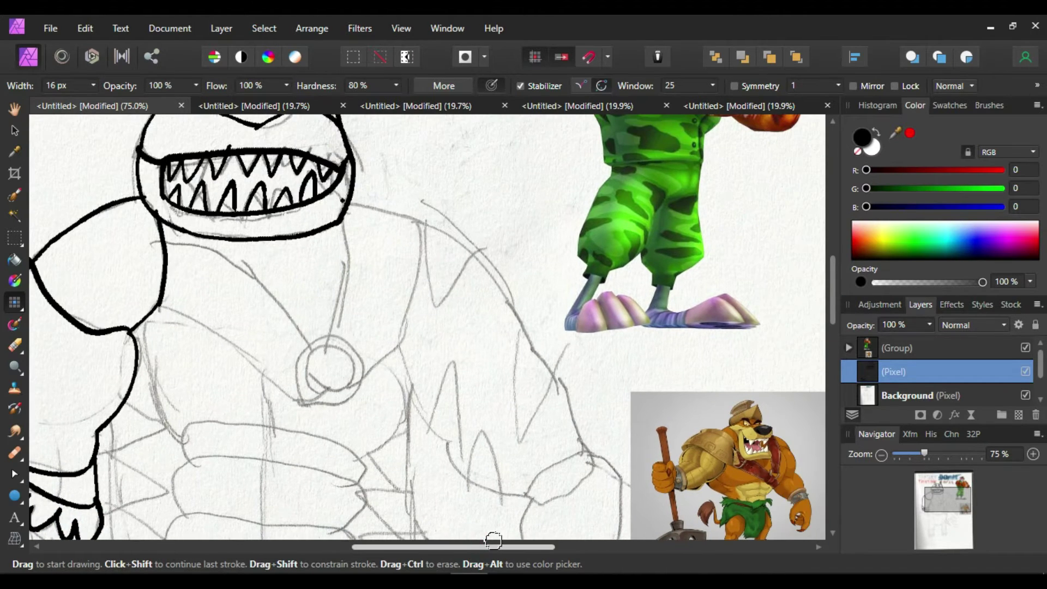
key("ctrl+z")
key("ctrl+z")
mouse_move(508, 303)
left_mouse_down()
mouse_move(366, 215)
mouse_move(509, 317)
mouse_move(345, 214)
mouse_move(508, 305)
left_mouse_up()
key("ctrl+z")
key("ctrl+z")
key("ctrl+z")
key("ctrl+z")
mouse_move(350, 203)
left_mouse_down()
mouse_move(470, 248)
mouse_move(501, 278)
mouse_move(457, 241)
left_mouse_up()
key("ctrl+z")
key("ctrl+z")
Ink the outer edge of the right arm from the shoulder down to the wrist.
left_click_drag(508, 303, 443, 242)
key("ctrl+z")
mouse_move(351, 205)
left_mouse_down()
mouse_move(414, 224)
mouse_move(505, 310)
mouse_move(562, 384)
left_mouse_up()
key("ctrl+z")
mouse_move(505, 309)
left_mouse_down()
mouse_move(554, 371)
mouse_move(586, 451)
mouse_move(526, 498)
left_mouse_up()
key("ctrl+z")
key("ctrl+z")
Ink the closed outline of the wristband on the right arm.
left_click_drag(586, 452, 525, 499)
key("ctrl+z")
key("ctrl+z")
mouse_move(589, 450)
left_mouse_down()
mouse_move(527, 498)
mouse_move(590, 448)
left_mouse_up()
left_click_drag(588, 448, 595, 470)
key("ctrl+z")
left_click_drag(539, 506, 525, 495)
key("ctrl+z")
Ink the inner edge of the right arm from the wristband up to the chest.
mouse_move(458, 455)
left_mouse_down()
mouse_move(526, 496)
mouse_move(459, 473)
left_mouse_up()
key("ctrl+z")
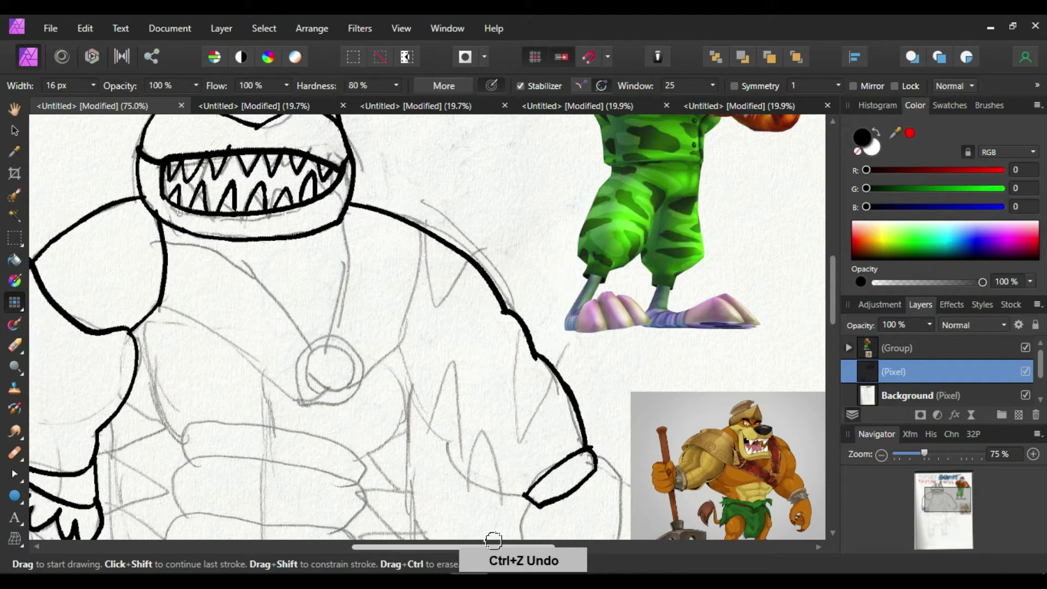
left_click_drag(449, 438, 523, 493)
key("ctrl+z")
left_click_drag(449, 437, 503, 495)
key("ctrl+z")
left_click_drag(448, 446, 522, 496)
key("ctrl+z")
key("ctrl+z")
mouse_move(446, 440)
left_mouse_down()
mouse_move(526, 494)
mouse_move(425, 423)
mouse_move(402, 347)
left_mouse_up()
key("ctrl+z")
key("ctrl+z")
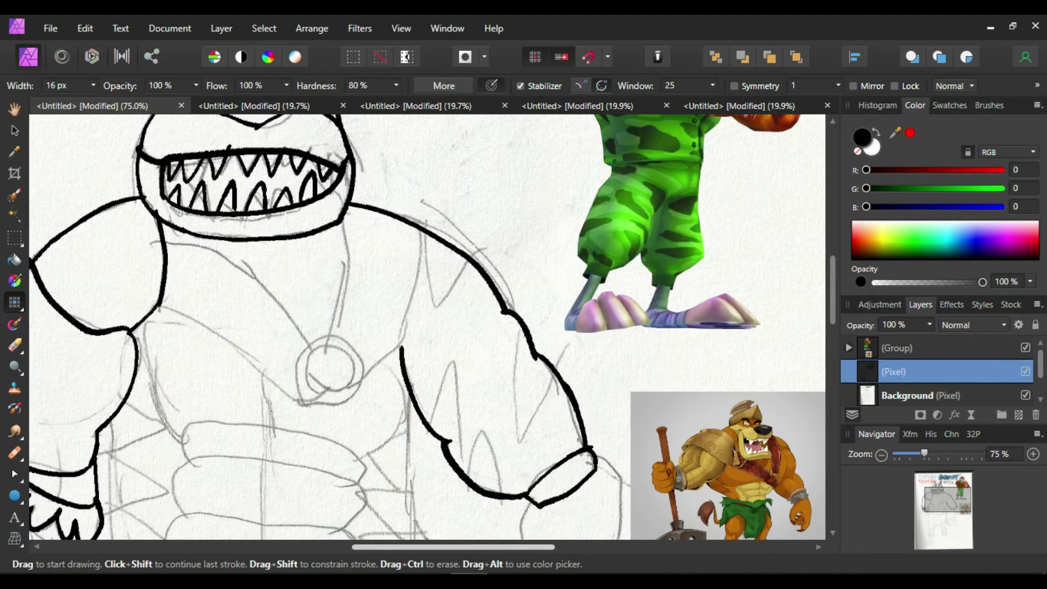
left_click_drag(166, 241, 229, 273)
left_click_drag(229, 273, 273, 315)
key("ctrl+z")
Ink the inner and outer rings of the round medallion on the chest.
left_click(309, 389)
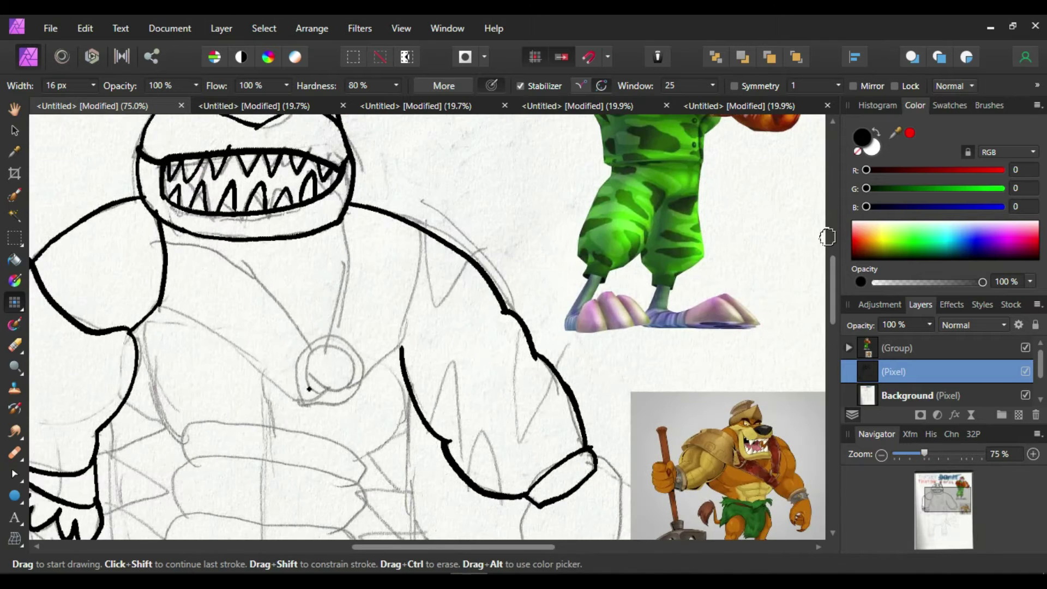
left_click_drag(300, 382, 306, 400)
left_click_drag(327, 359, 308, 388)
key("ctrl+z")
key("ctrl+z")
key("ctrl+z")
mouse_move(326, 351)
left_mouse_down()
mouse_move(330, 394)
mouse_move(299, 393)
mouse_move(326, 335)
left_mouse_up()
key("ctrl+z")
left_click_drag(299, 401, 310, 409)
Ink the edges of the two chest straps running from the shoulders to the medallion.
left_click_drag(161, 307, 297, 402)
key("ctrl+z")
left_click_drag(309, 338, 176, 247)
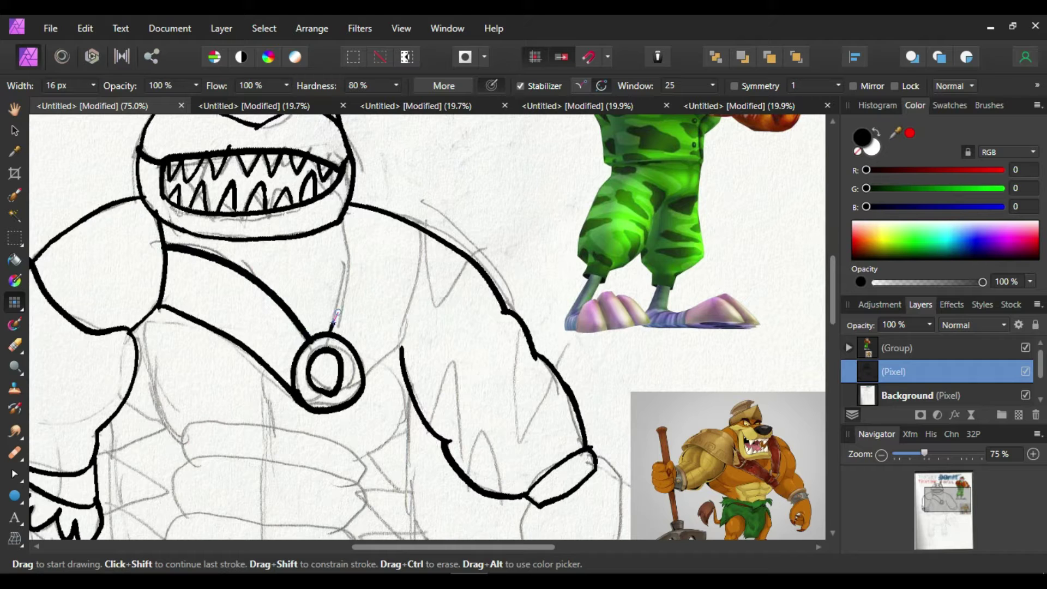
left_click_drag(338, 312, 346, 219)
key("ctrl+z")
left_click_drag(330, 332, 335, 223)
mouse_move(422, 232)
left_mouse_down()
mouse_move(401, 344)
mouse_move(362, 378)
left_mouse_up()
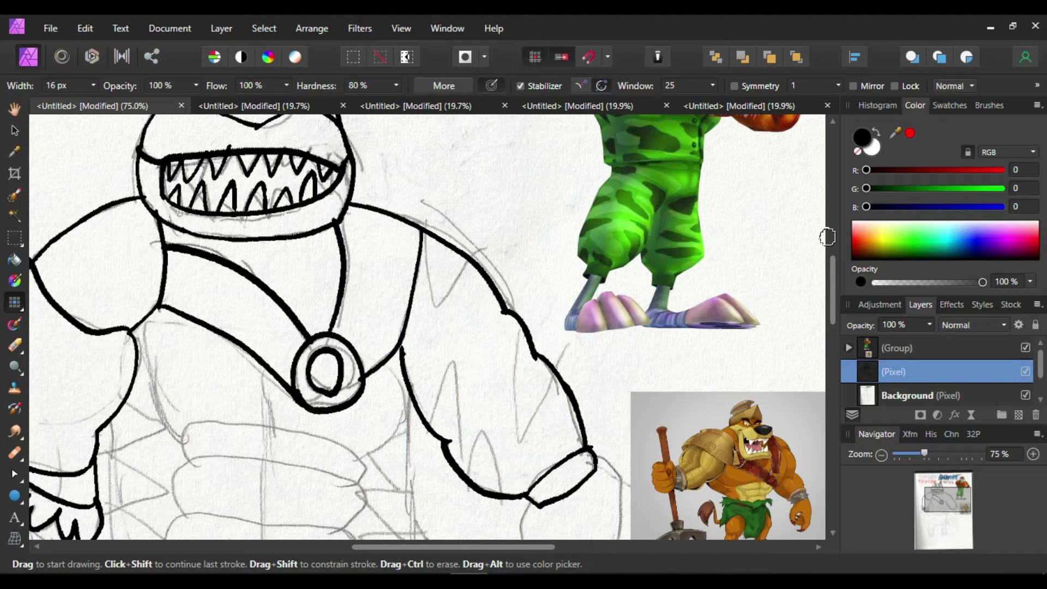
Ink the pointed tiger stripes along both edges of the right arm.
left_click_drag(424, 234, 468, 258)
mouse_move(522, 330)
left_mouse_down()
mouse_move(524, 436)
mouse_move(556, 373)
left_mouse_up()
mouse_move(467, 482)
left_mouse_down()
mouse_move(473, 467)
mouse_move(499, 493)
left_mouse_up()
mouse_move(428, 423)
left_mouse_down()
mouse_move(450, 371)
mouse_move(458, 461)
left_mouse_up()
Ink the outer curve of the right fist from the wristband down to the pointed fingertip.
left_click_drag(831, 294, 831, 355)
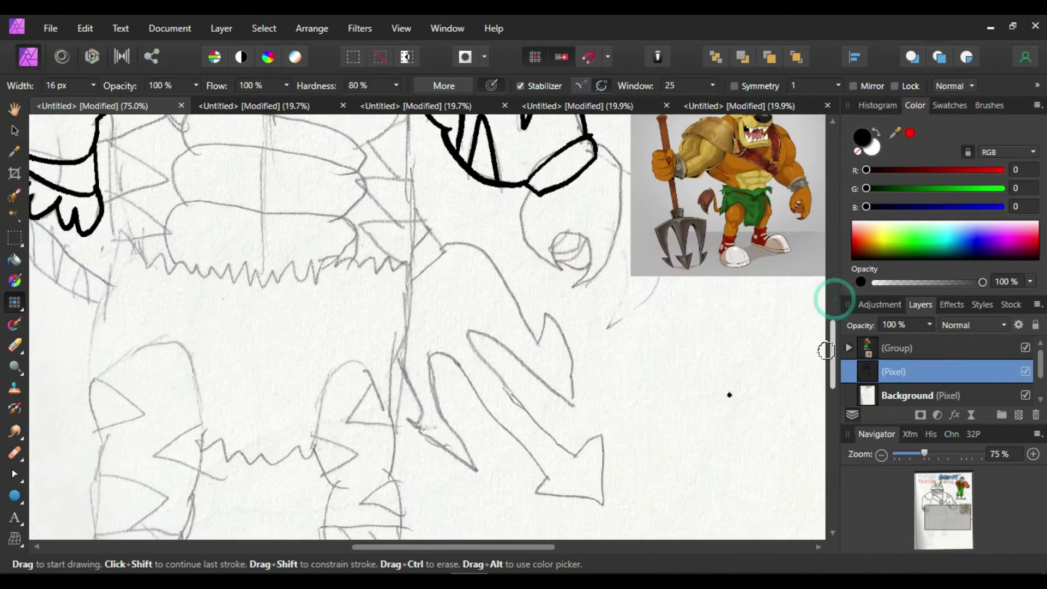
left_click_drag(453, 546, 538, 546)
left_click_drag(831, 349, 825, 345)
key("ctrl+z")
mouse_move(389, 167)
left_mouse_down()
mouse_move(372, 305)
mouse_move(397, 185)
mouse_move(364, 313)
mouse_move(356, 253)
left_mouse_up()
key("ctrl+z")
key("ctrl+z")
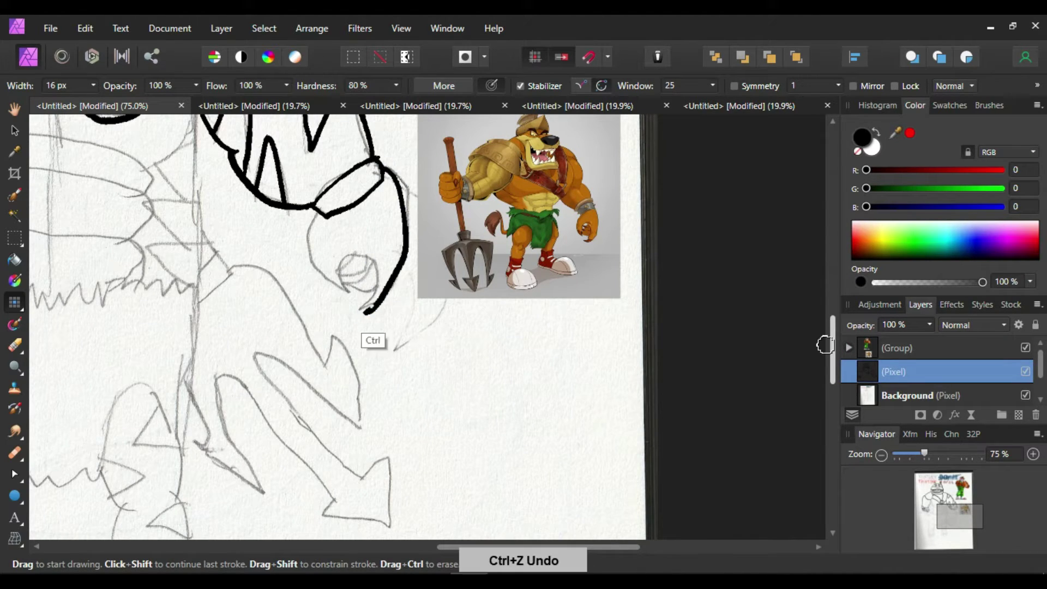
key("ctrl+z")
left_click_drag(386, 171, 406, 228)
key("ctrl+z")
left_click_drag(374, 304, 385, 169)
key("ctrl+z")
Ink the curled finger inside the right fist and the fist's inner edge up to the wristband.
mouse_move(347, 292)
left_mouse_down()
mouse_move(364, 306)
mouse_move(354, 254)
mouse_move(365, 306)
mouse_move(367, 261)
left_mouse_up()
key("ctrl+z")
key("ctrl+z")
key("ctrl+z")
key("ctrl+z")
key("ctrl+z")
left_click_drag(346, 266, 357, 255)
key("ctrl+z")
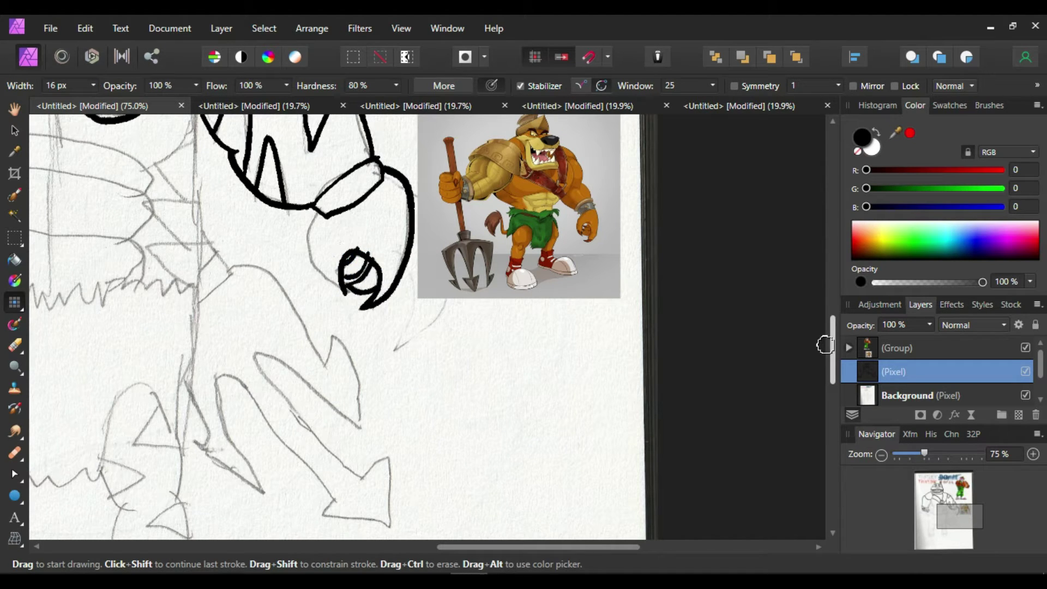
left_click_drag(344, 292, 318, 209)
Ink the pointed tuft at the tip of the tail below the left hand.
left_click_drag(481, 546, 358, 546)
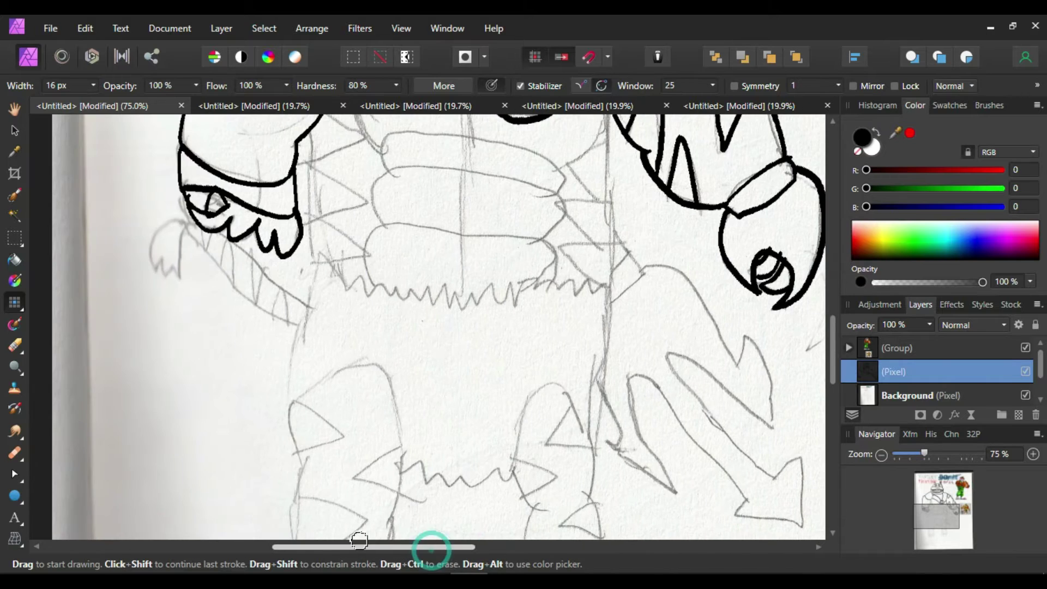
mouse_move(186, 231)
left_mouse_down()
mouse_move(298, 331)
mouse_move(194, 243)
mouse_move(290, 323)
left_mouse_up()
key("ctrl+z")
key("ctrl+z")
left_click_drag(299, 327, 276, 309)
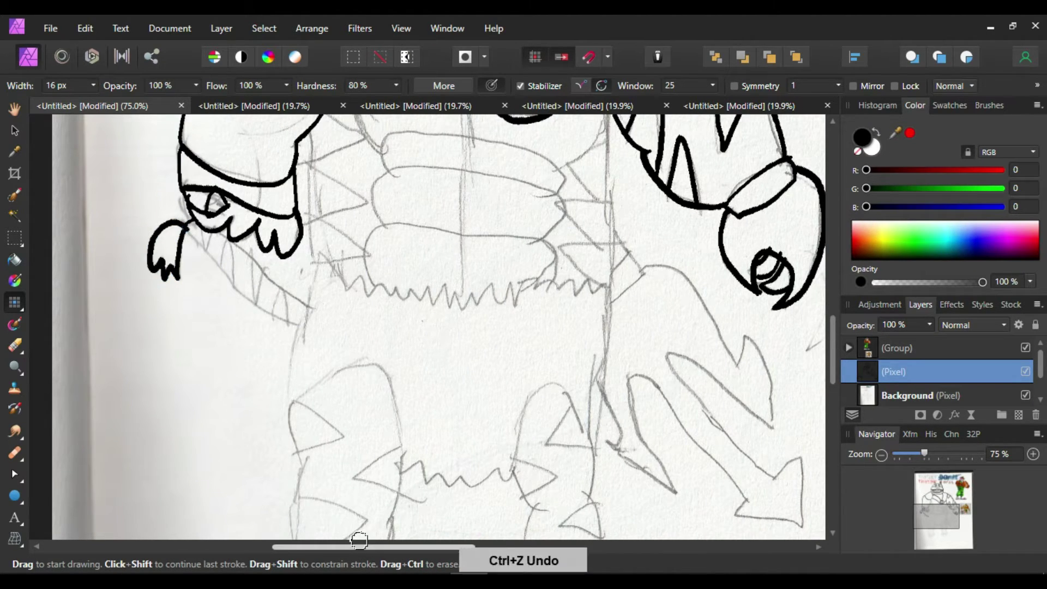
Ink the upper and lower edges of the tail between the left hand and the hip.
left_click_drag(185, 229, 307, 328)
left_click_drag(229, 240, 311, 302)
key("ctrl+z")
mouse_move(229, 240)
left_mouse_down()
mouse_move(312, 302)
mouse_move(304, 326)
left_mouse_up()
key("ctrl+z")
Ink the left and right side edges of the torso down to the waist.
left_click_drag(836, 349, 836, 319)
mouse_move(309, 270)
left_mouse_down()
mouse_move(315, 415)
mouse_move(309, 271)
left_mouse_up()
key("ctrl+z")
mouse_move(609, 252)
left_mouse_down()
mouse_move(613, 432)
mouse_move(587, 422)
left_mouse_up()
key("ctrl+z")
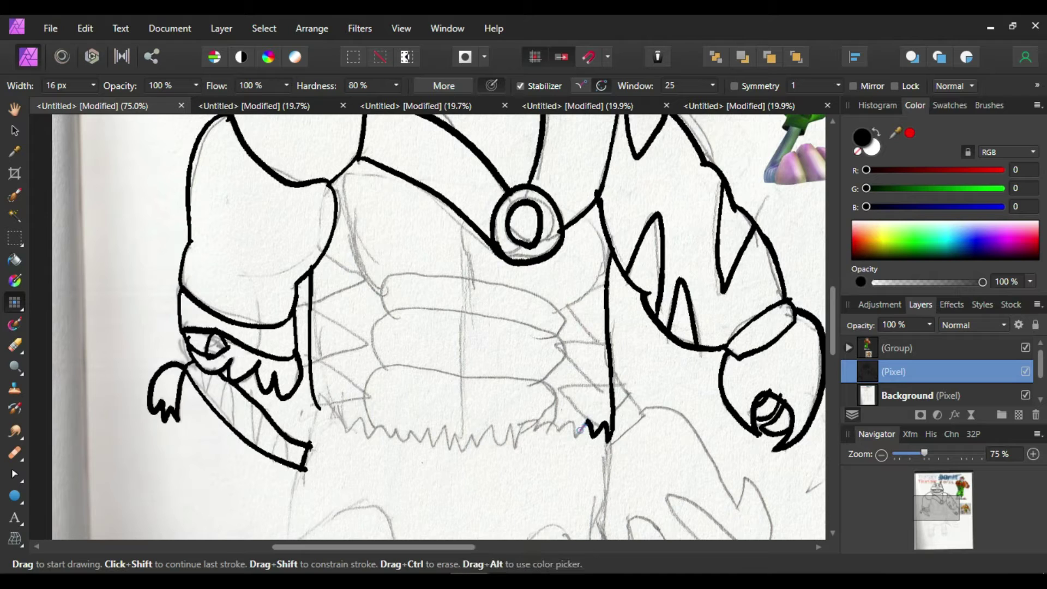
Ink the jagged zigzag waistline across the bottom of the belly.
key("ctrl+z")
mouse_move(517, 425)
left_mouse_down()
mouse_move(489, 426)
mouse_move(467, 450)
mouse_move(490, 427)
mouse_move(497, 444)
mouse_move(474, 435)
left_mouse_up()
key("ctrl+z")
key("ctrl+z")
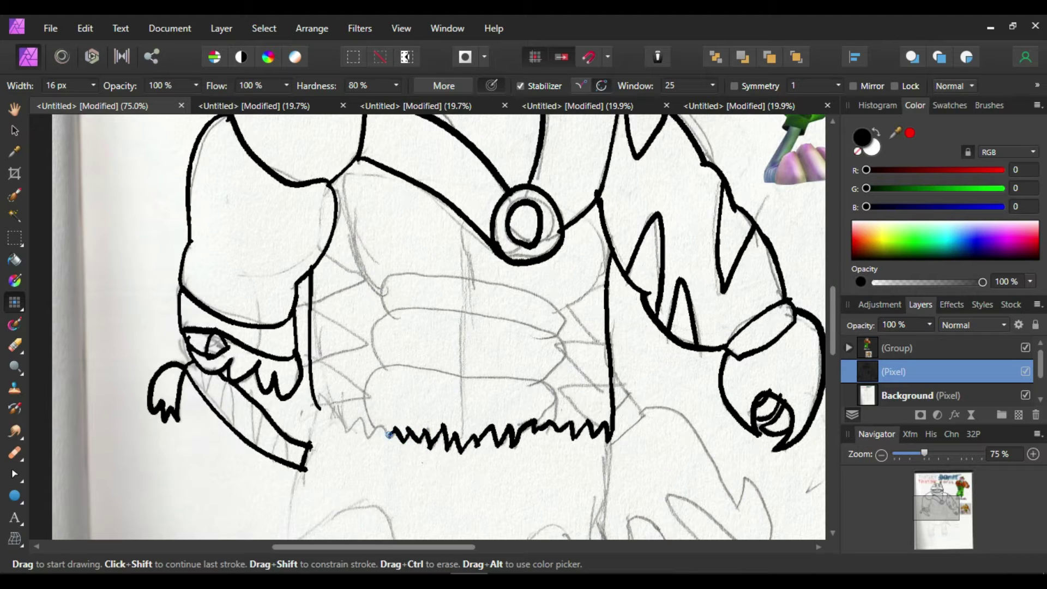
mouse_move(357, 417)
left_mouse_down()
mouse_move(318, 397)
mouse_move(322, 364)
mouse_move(312, 356)
left_mouse_up()
key("ctrl+z")
key("ctrl+z")
Ink the pointed tiger stripes along both sides of the torso.
left_click_drag(357, 390, 314, 357)
key("ctrl+z")
mouse_move(334, 403)
left_mouse_down()
mouse_move(361, 397)
mouse_move(318, 358)
left_mouse_up()
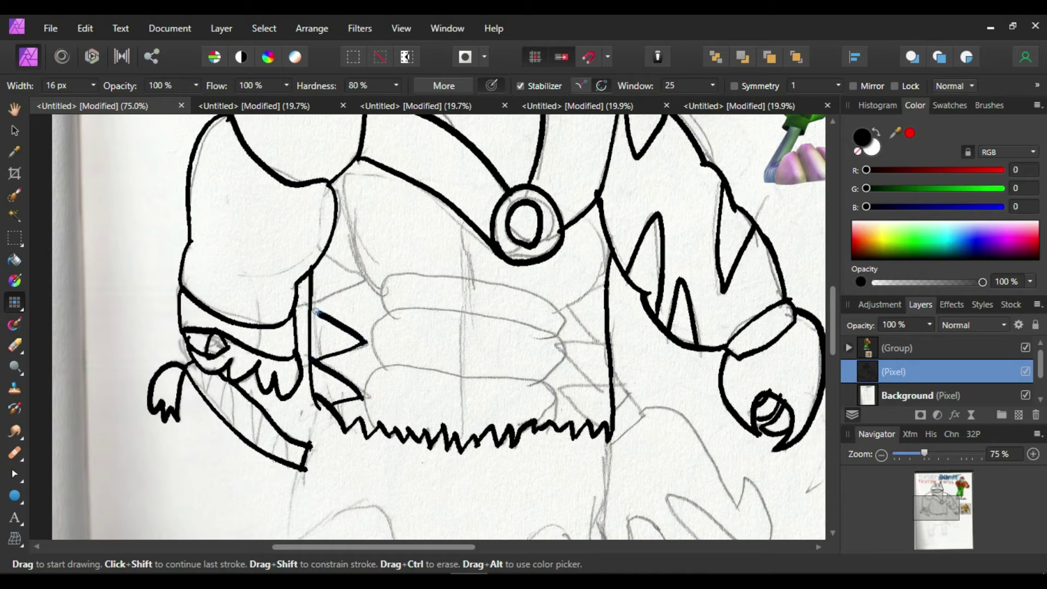
key("ctrl+z")
left_click_drag(365, 279, 326, 256)
key("ctrl+z")
mouse_move(606, 288)
left_mouse_down()
mouse_move(574, 311)
mouse_move(609, 349)
left_mouse_up()
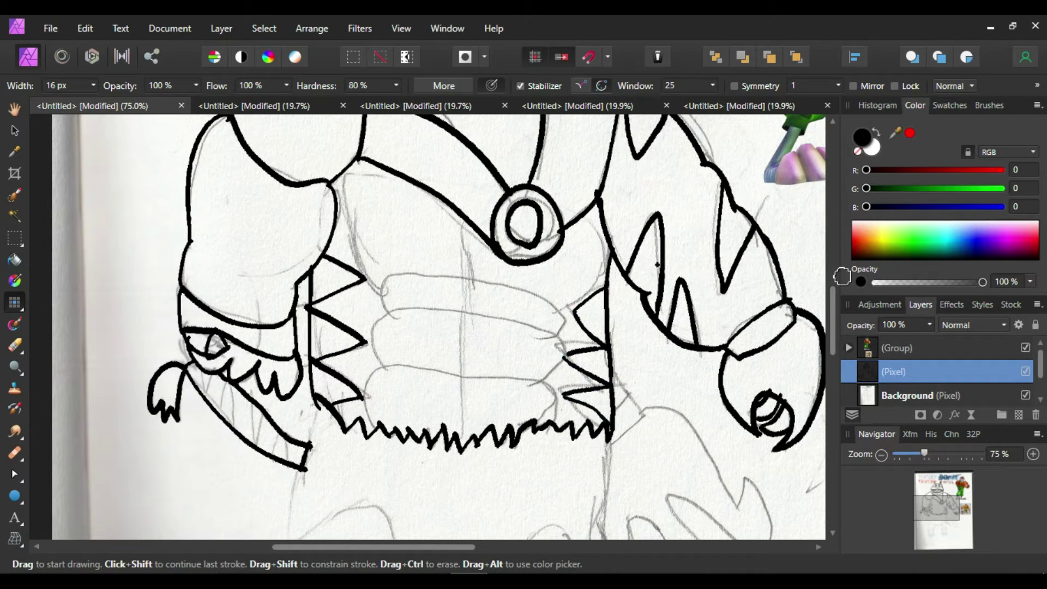
Ink the lower chest contours, the chest's centre line and the outline of the top abdominal row.
mouse_move(553, 312)
left_mouse_down()
mouse_move(587, 225)
mouse_move(569, 305)
mouse_move(596, 245)
mouse_move(563, 306)
mouse_move(439, 274)
left_mouse_up()
key("ctrl+z")
key("ctrl+z")
key("ctrl+z")
key("ctrl+z")
mouse_move(390, 315)
left_mouse_down()
mouse_move(382, 278)
mouse_move(559, 338)
left_mouse_up()
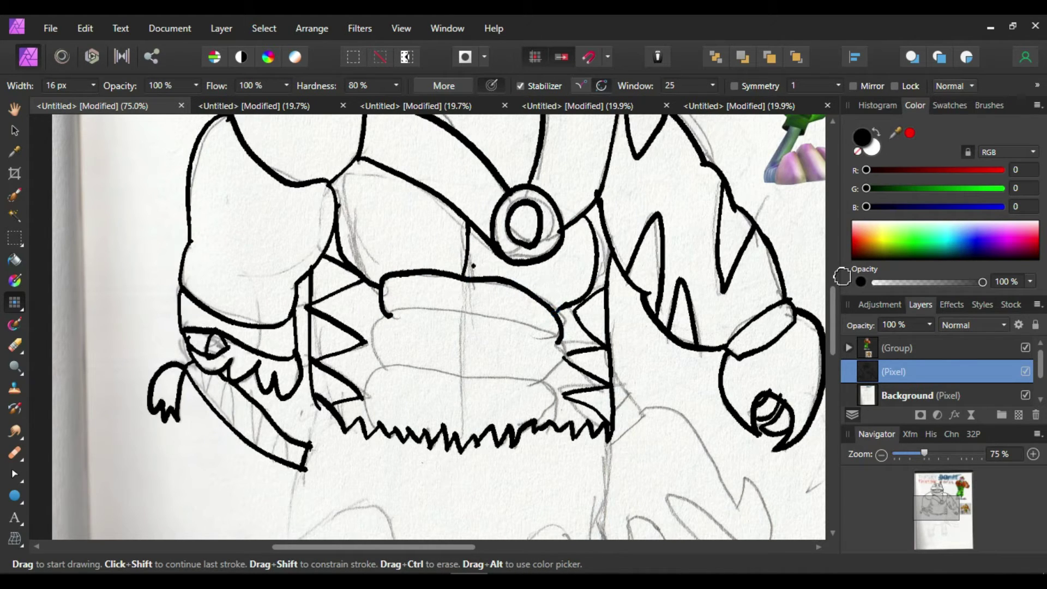
key("ctrl+z")
Ink the remaining abdominal rows and the vertical centre line down to the zigzag waistline.
left_click_drag(464, 282, 461, 316)
left_click_drag(389, 316, 465, 311)
key("ctrl+z")
mouse_move(558, 338)
left_mouse_down()
mouse_move(512, 318)
mouse_move(390, 315)
left_mouse_up()
key("ctrl+z")
mouse_move(387, 317)
left_mouse_down()
mouse_move(560, 333)
mouse_move(389, 316)
left_mouse_up()
key("ctrl+z")
left_click_drag(461, 378, 461, 449)
left_click_drag(369, 431, 461, 377)
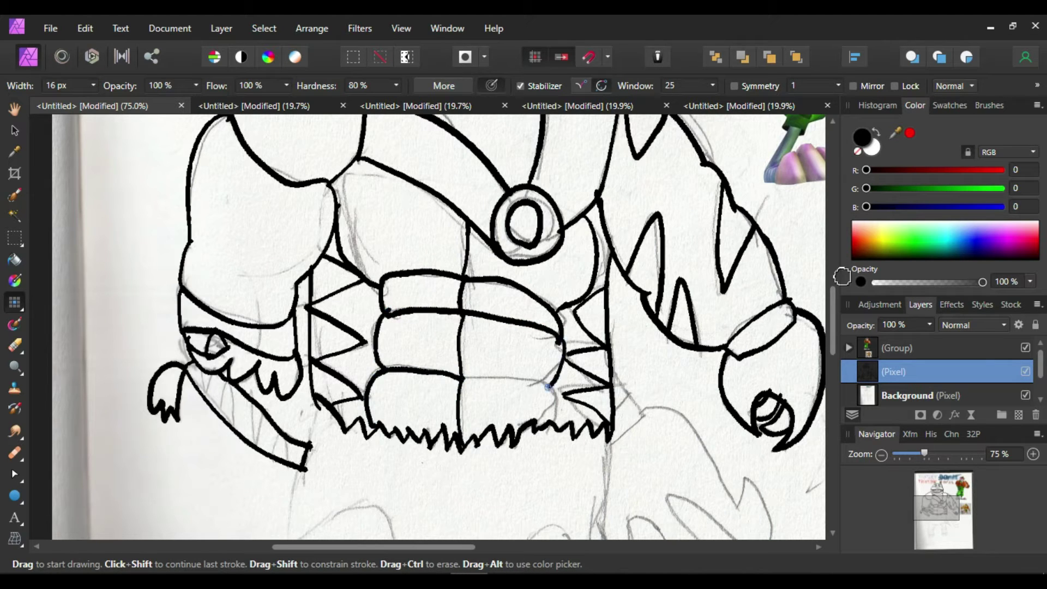
Ink the small pointed knot of the loincloth at the right side of the waist.
scroll(833, 322, "down", 5)
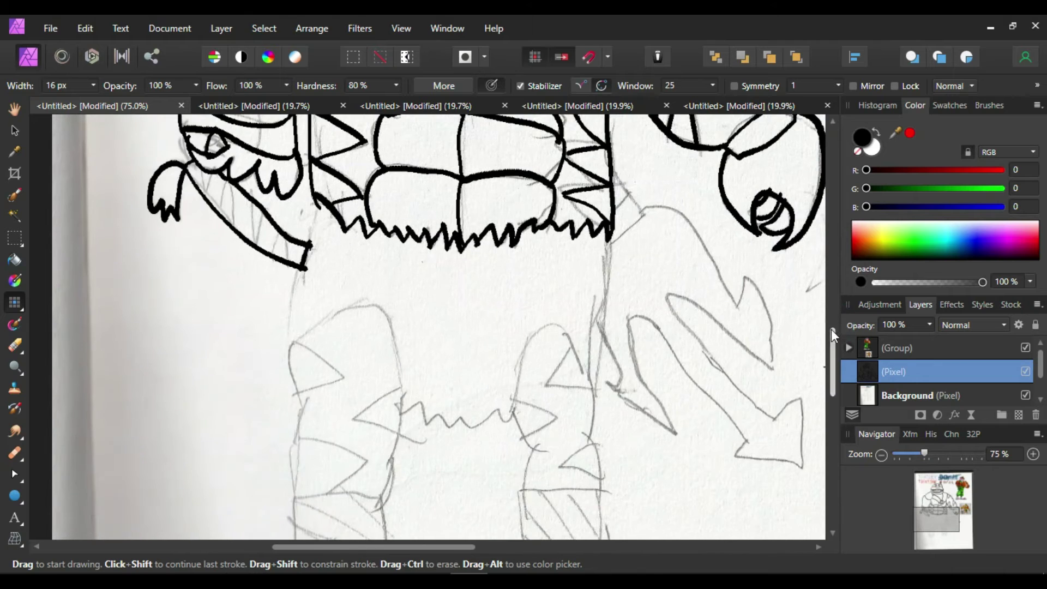
key("ctrl+z")
mouse_move(613, 168)
left_mouse_down()
mouse_move(643, 221)
mouse_move(610, 242)
left_mouse_up()
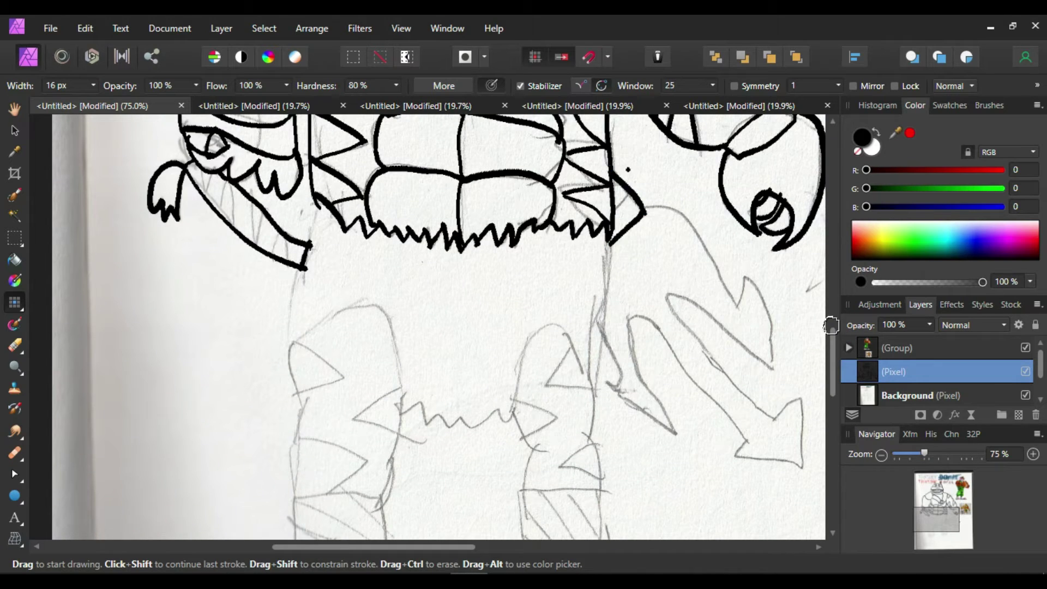
Ink the right hip edge below the knot and the notched start of the lowest hanging cloth strip.
left_click_drag(600, 327, 615, 387)
key("ctrl+z")
mouse_move(600, 327)
left_mouse_down()
mouse_move(615, 387)
mouse_move(610, 244)
mouse_move(602, 329)
left_mouse_up()
key("ctrl+z")
left_click_drag(615, 389, 675, 432)
key("ctrl+z")
key("ctrl+z")
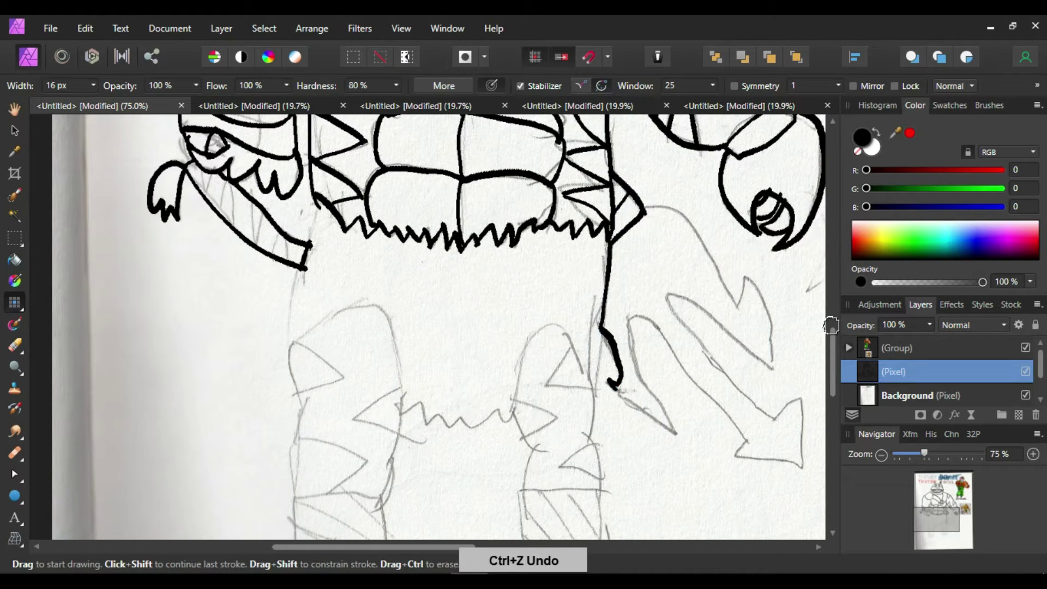
Ink the upper hanging cloth strip with its barbed tip, starting from the knot at the waist.
left_click_drag(458, 545, 504, 543)
mouse_move(538, 207)
left_mouse_down()
mouse_move(669, 352)
mouse_move(579, 295)
left_mouse_up()
key("ctrl+z")
left_click_drag(664, 367, 562, 295)
key("ctrl+z")
key("ctrl+=")
scroll(503, 542, "down", 1)
key("ctrl+shift+z")
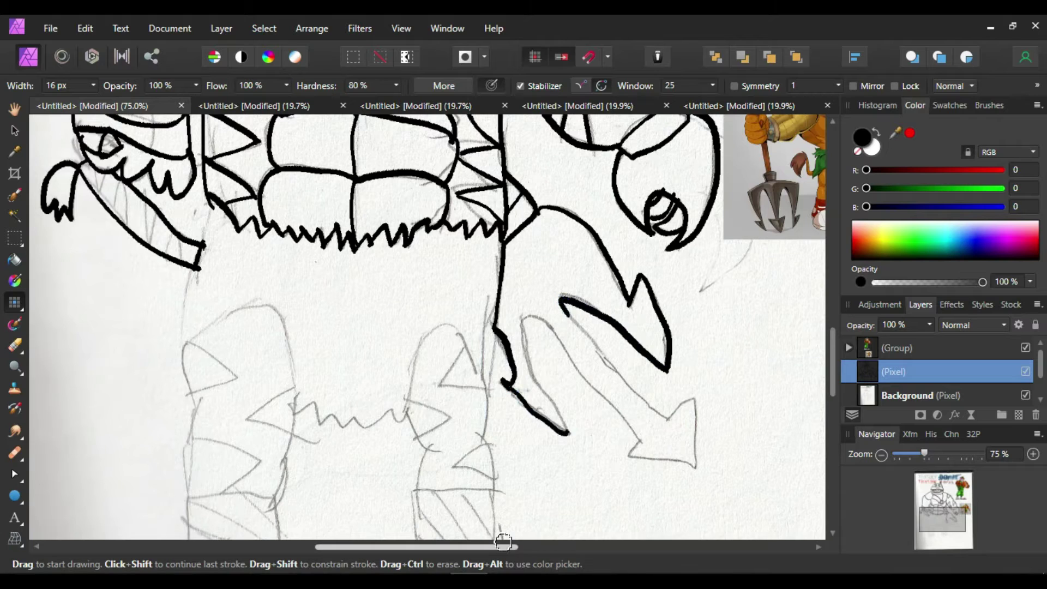
Ink the inner edge of the lowest cloth strip and the long middle strip with its arrow-shaped tip.
mouse_move(523, 316)
left_mouse_down()
mouse_move(569, 440)
mouse_move(564, 343)
mouse_move(639, 437)
left_mouse_up()
key("ctrl+z")
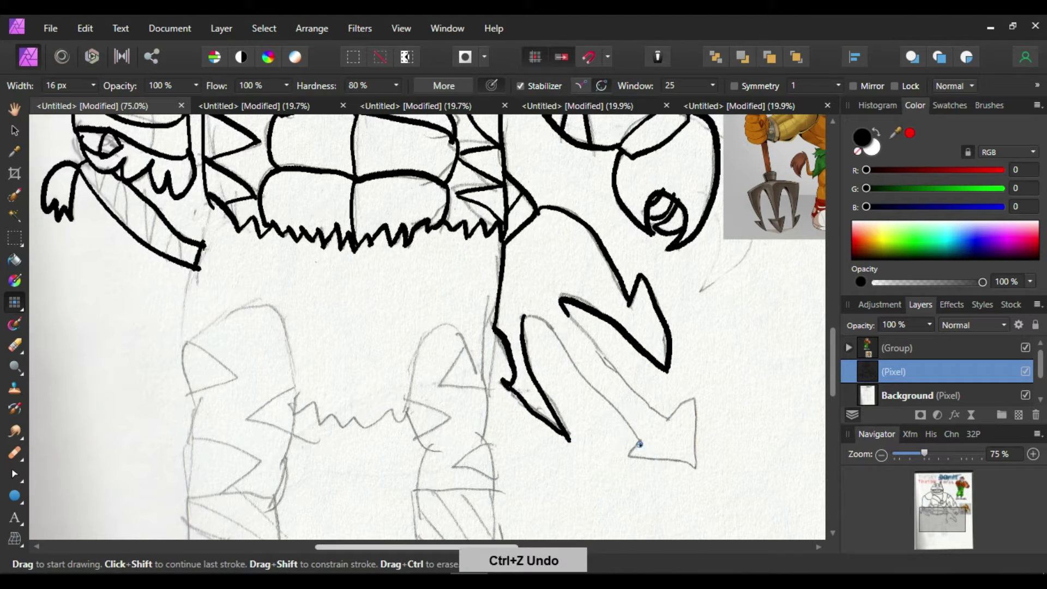
left_click_drag(564, 346, 644, 441)
left_click_drag(570, 313, 669, 422)
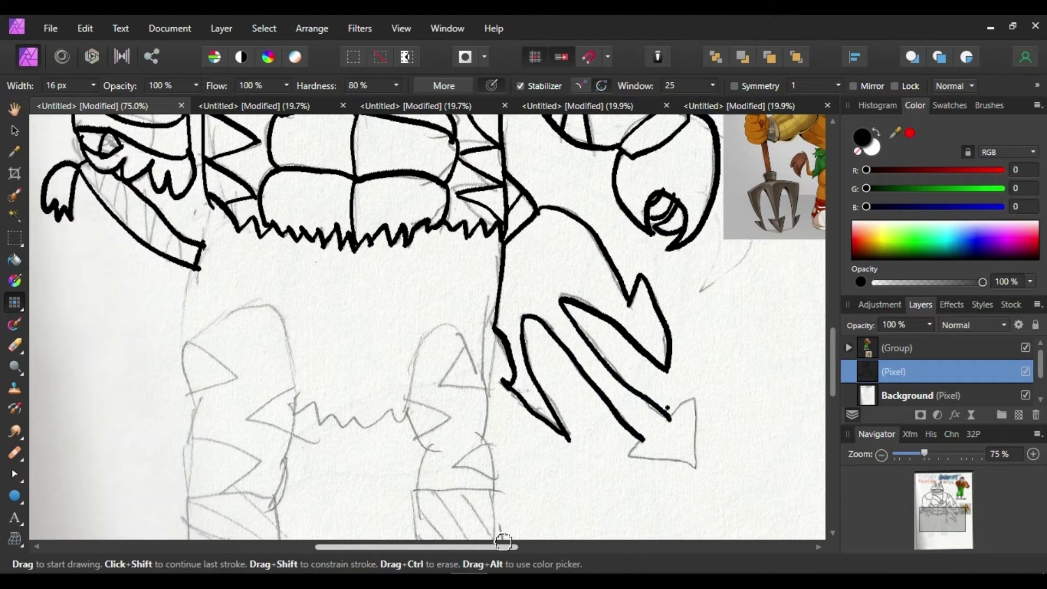
key("ctrl+z")
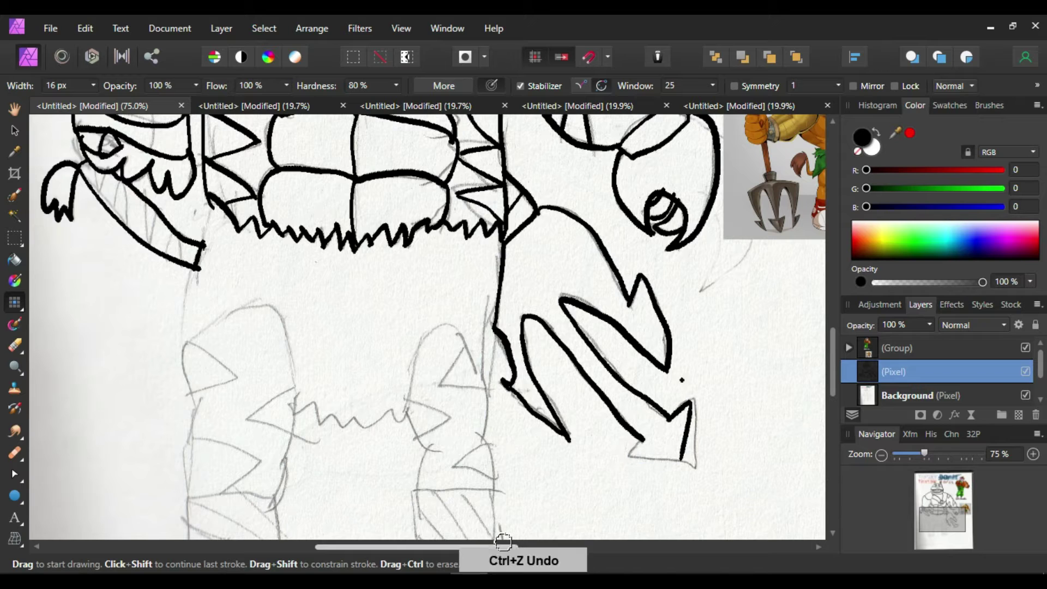
left_click_drag(675, 411, 682, 454)
left_click_drag(646, 440, 633, 456)
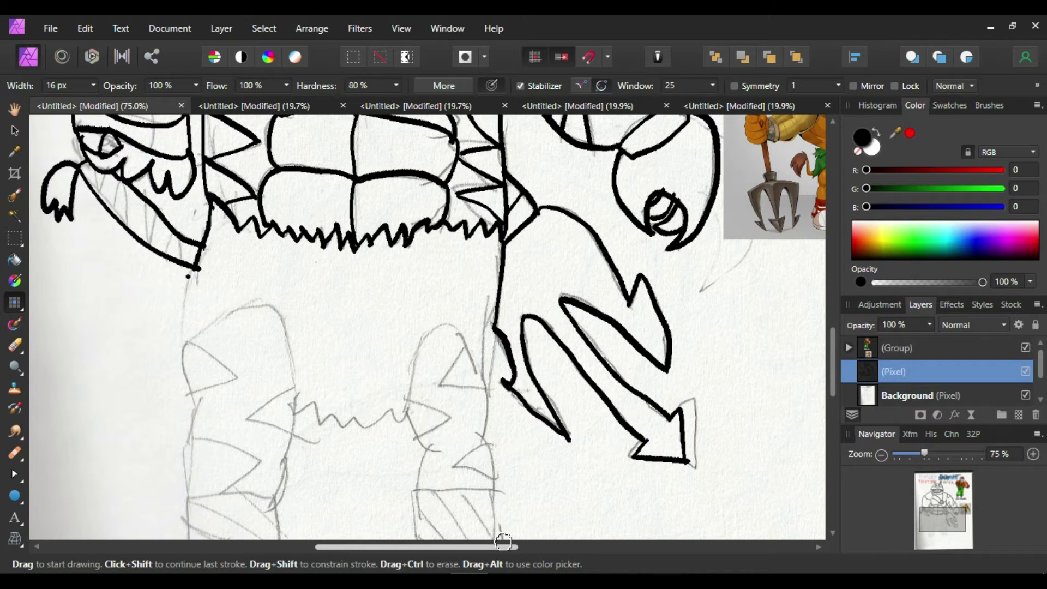
Dismiss the XP-PEN tablet settings window and ink the left hip edge and the arched cloth opening over the left thigh.
key("ctrl+z")
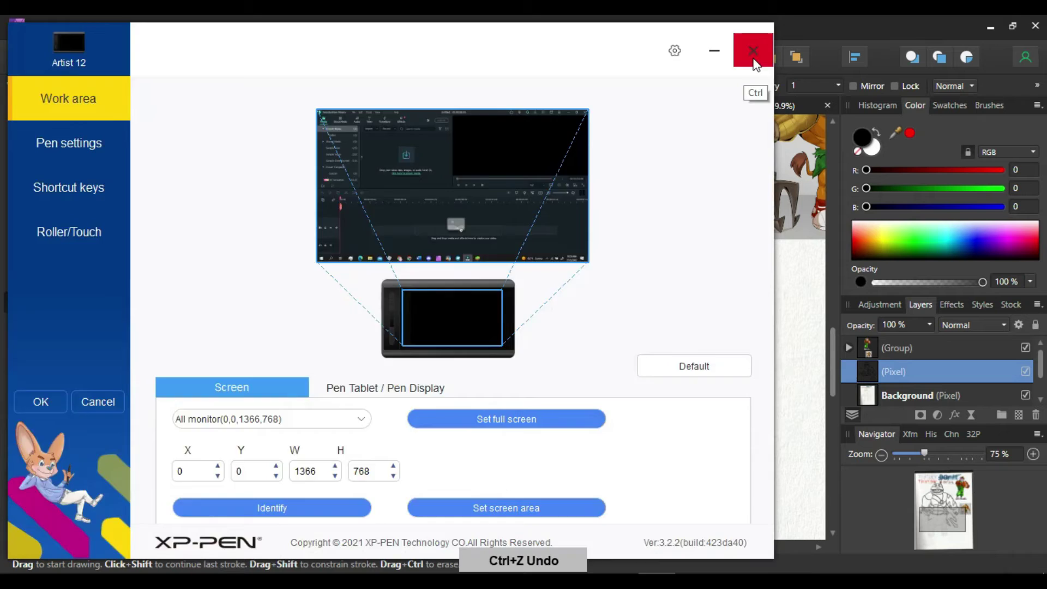
left_click(754, 59)
key("ctrl+z")
left_click_drag(181, 346, 296, 397)
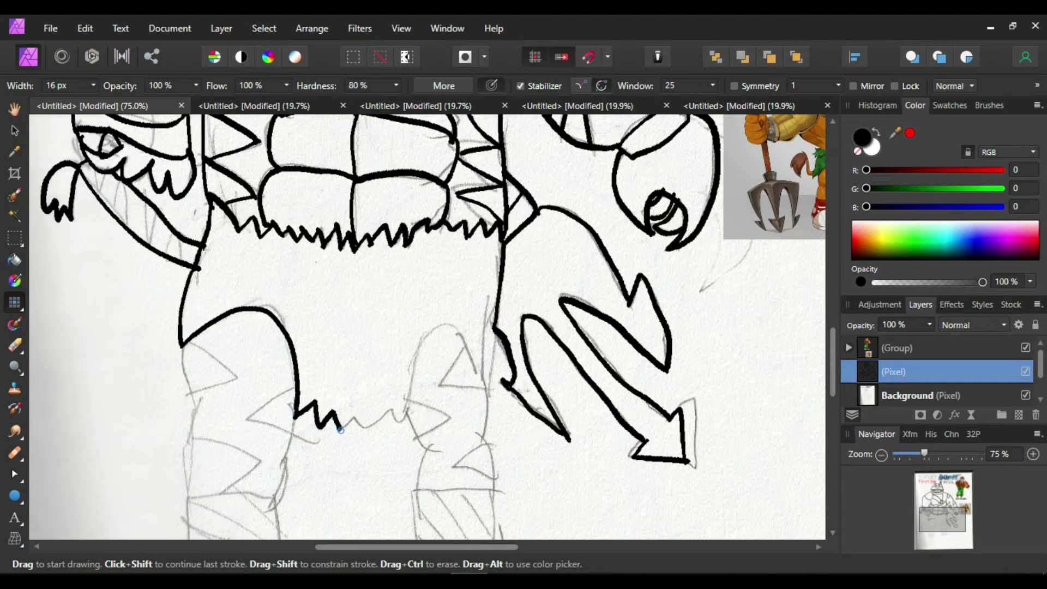
Ink the arched cloth opening over the right thigh and the zigzag hem between the legs.
left_click_drag(398, 420, 481, 383)
key("ctrl+z")
mouse_move(496, 333)
left_mouse_down()
mouse_move(487, 391)
mouse_move(407, 417)
mouse_move(357, 414)
left_mouse_up()
key("ctrl+z")
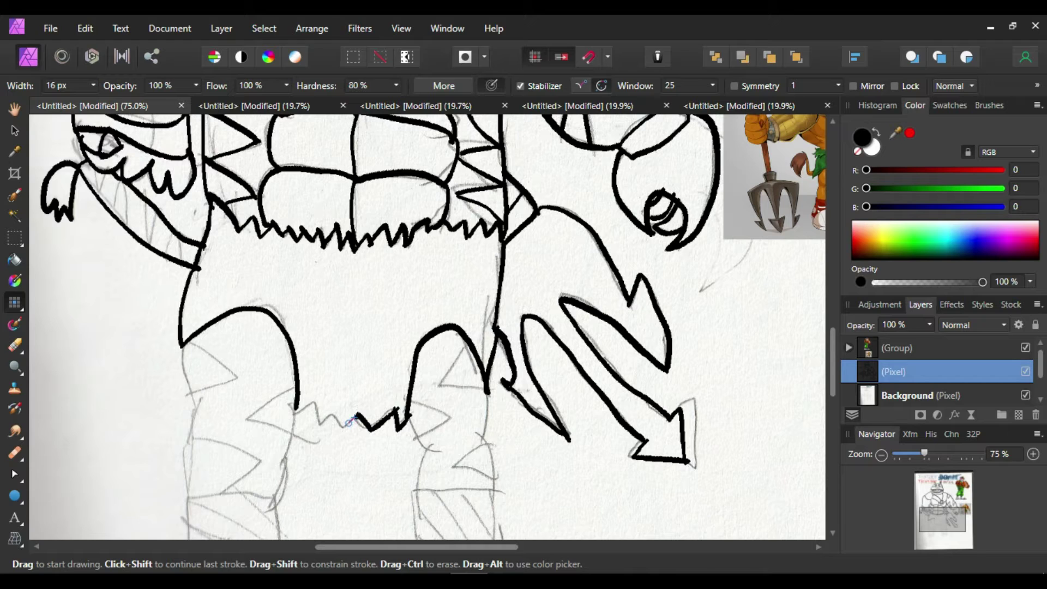
key("ctrl+z")
Ink both sides of the left leg and the line closing it above the ankle wrap.
left_click_drag(181, 342, 197, 415)
left_click_drag(194, 415, 190, 495)
key("ctrl+z")
left_click_drag(298, 412, 273, 498)
key("ctrl+z")
left_click_drag(188, 497, 273, 497)
key("ctrl+z")
Ink the pointed tiger stripes along both edges of the left leg.
left_click_drag(195, 416, 261, 453)
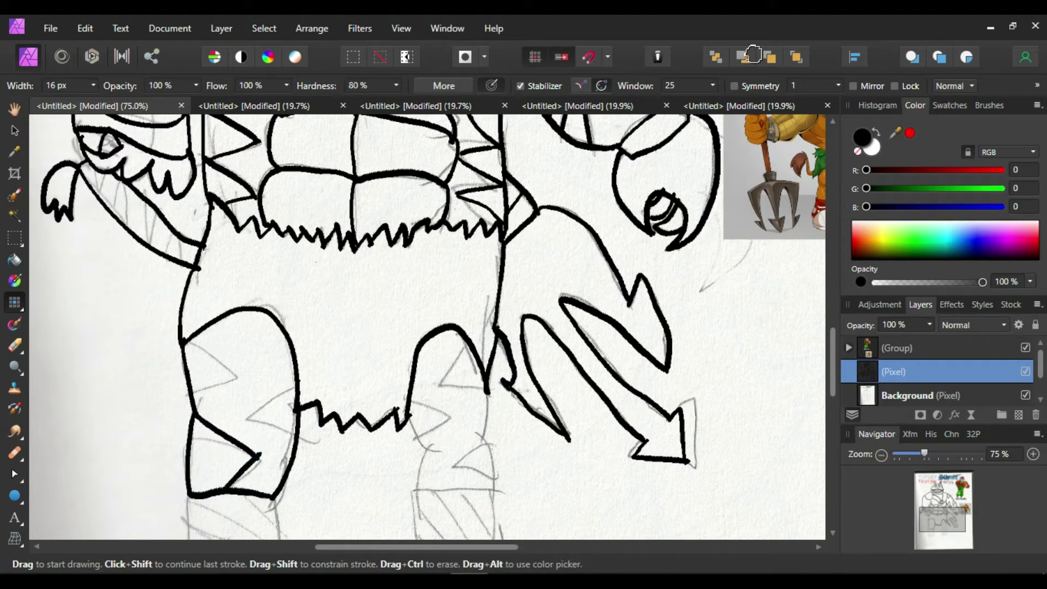
key("ctrl+z")
left_click_drag(191, 394, 187, 342)
Ink the sides of the right leg and its upper pointed tiger stripes.
left_click_drag(446, 386, 483, 388)
key("ctrl+z")
left_click_drag(468, 347, 484, 388)
key("ctrl+z")
mouse_move(466, 342)
left_mouse_down()
mouse_move(452, 386)
mouse_move(487, 391)
left_mouse_up()
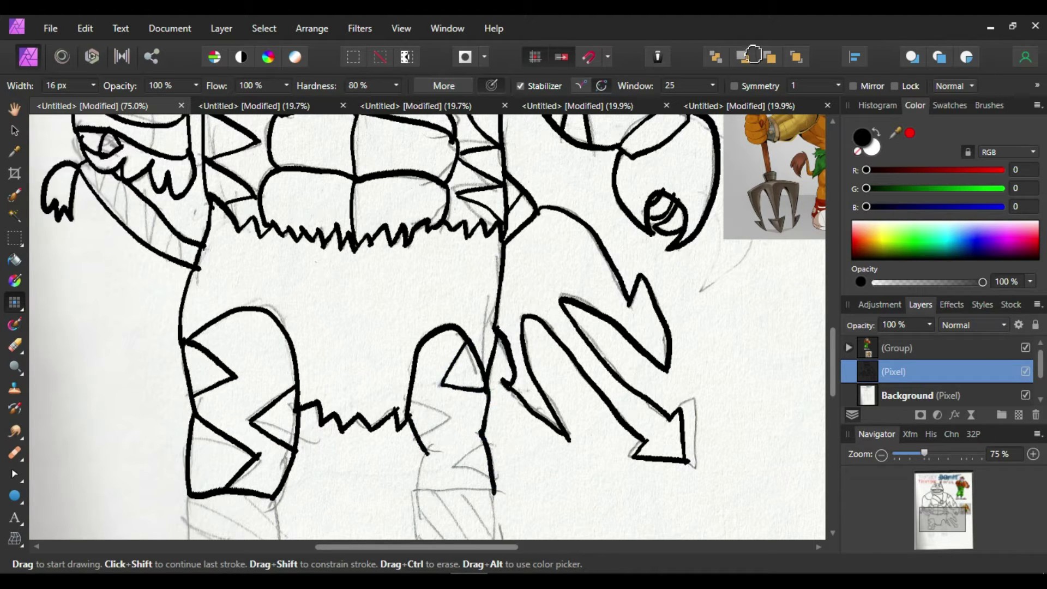
key("ctrl+z")
left_click_drag(410, 390, 420, 439)
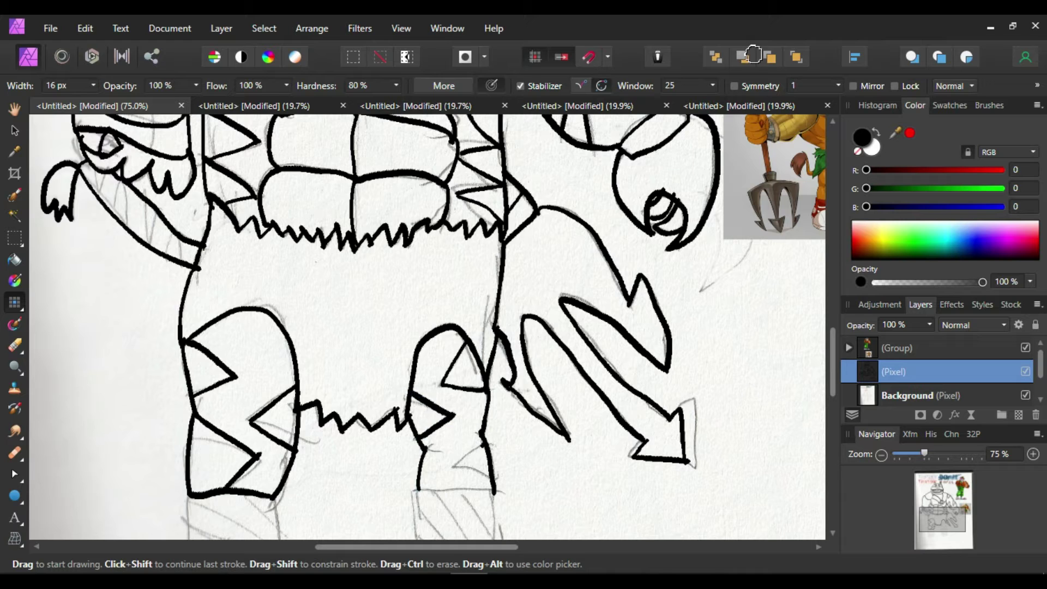
Ink the right ankle wrap and the toes of the right foot, including the lowest leg stripe above them.
scroll(831, 404, "down", 4)
mouse_move(418, 279)
left_mouse_down()
mouse_move(496, 282)
mouse_move(415, 315)
left_mouse_up()
key("ctrl+z")
left_click_drag(495, 280, 501, 360)
left_click_drag(421, 352, 498, 357)
key("ctrl+z")
key("ctrl+z")
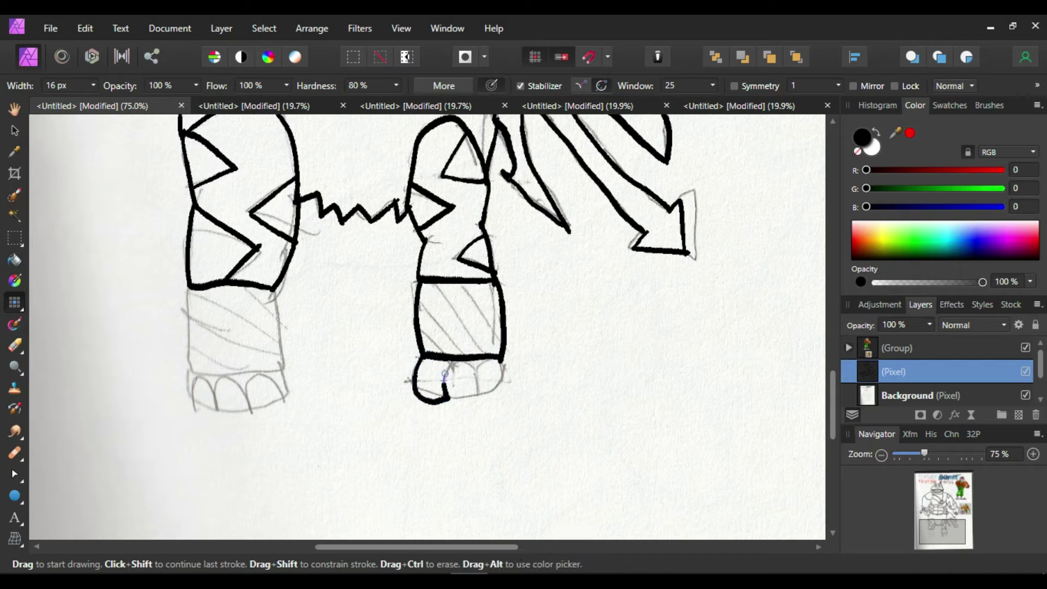
Ink the left ankle wrap and the rounded toes of the left foot.
left_click_drag(196, 372, 277, 371)
key("ctrl+z")
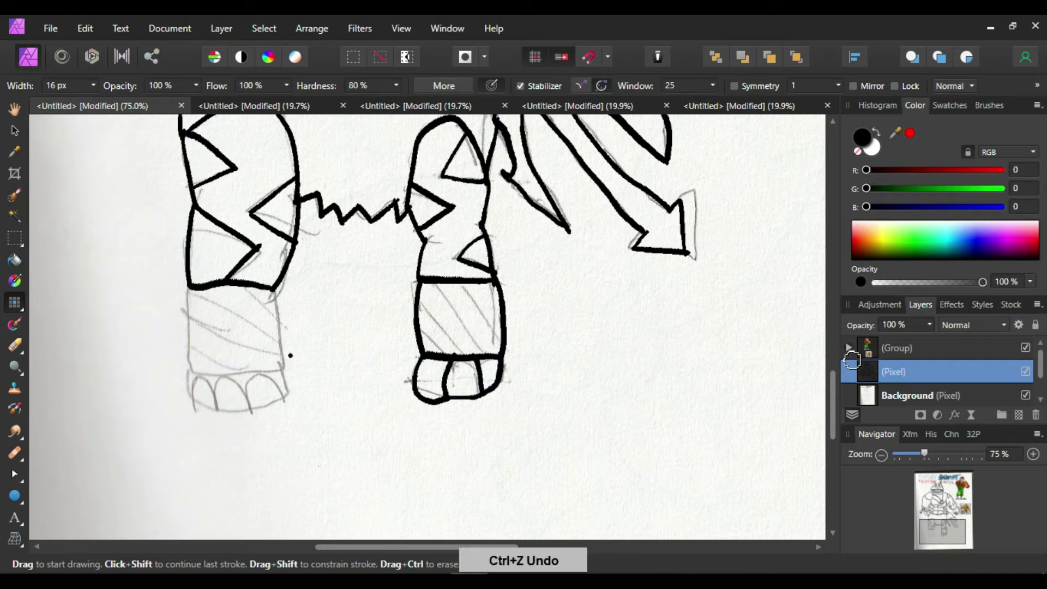
left_click_drag(198, 372, 280, 368)
key("ctrl+z")
left_click_drag(191, 289, 192, 375)
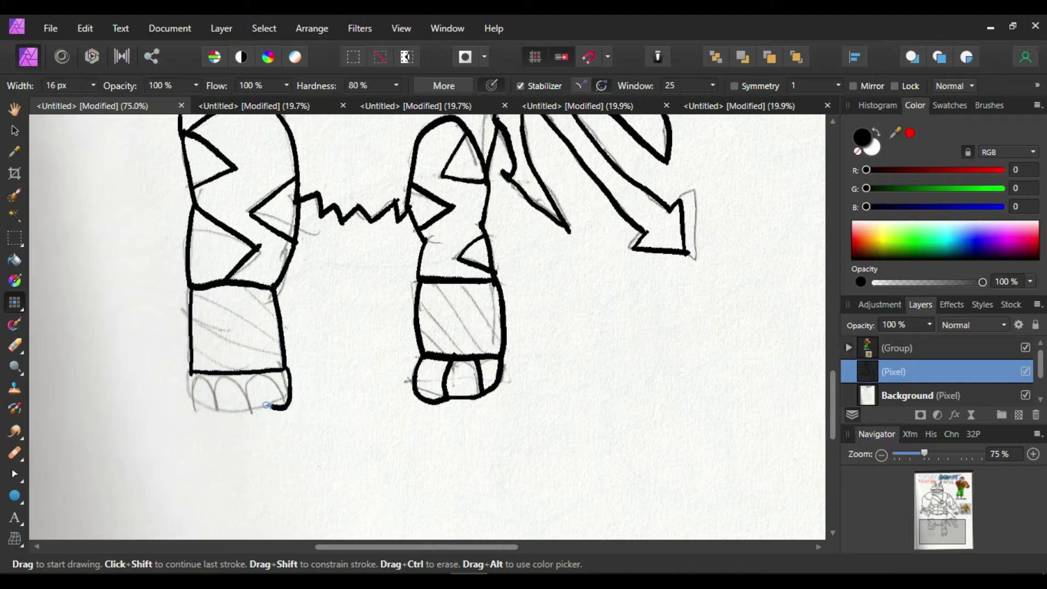
key("ctrl+z")
key("ctrl+z")
mouse_move(228, 398)
left_mouse_down()
mouse_move(224, 366)
mouse_move(210, 418)
mouse_move(223, 371)
mouse_move(249, 366)
left_mouse_up()
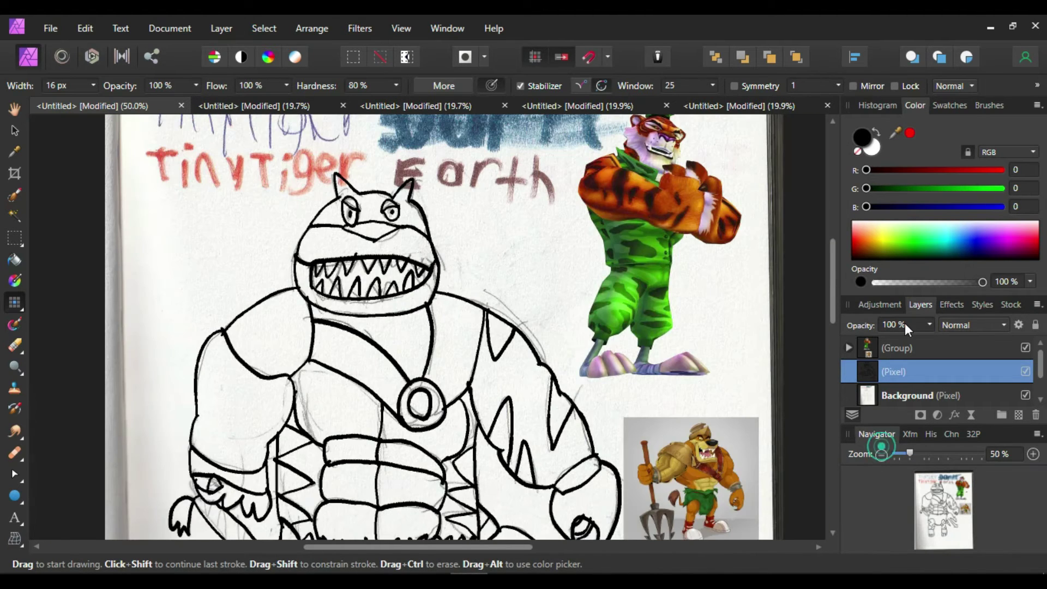
Sample a brown from the lower reference picture and flood fill the irises of both eyes with it.
left_click(15, 152)
left_click(699, 437)
left_click_drag(699, 436, 698, 439)
left_click(15, 260)
Sample the orange RGB 189, 80, 7 from the tiger reference and flood fill the forehead and right arm.
key("i")
left_click_drag(657, 212, 657, 212)
left_click(17, 254)
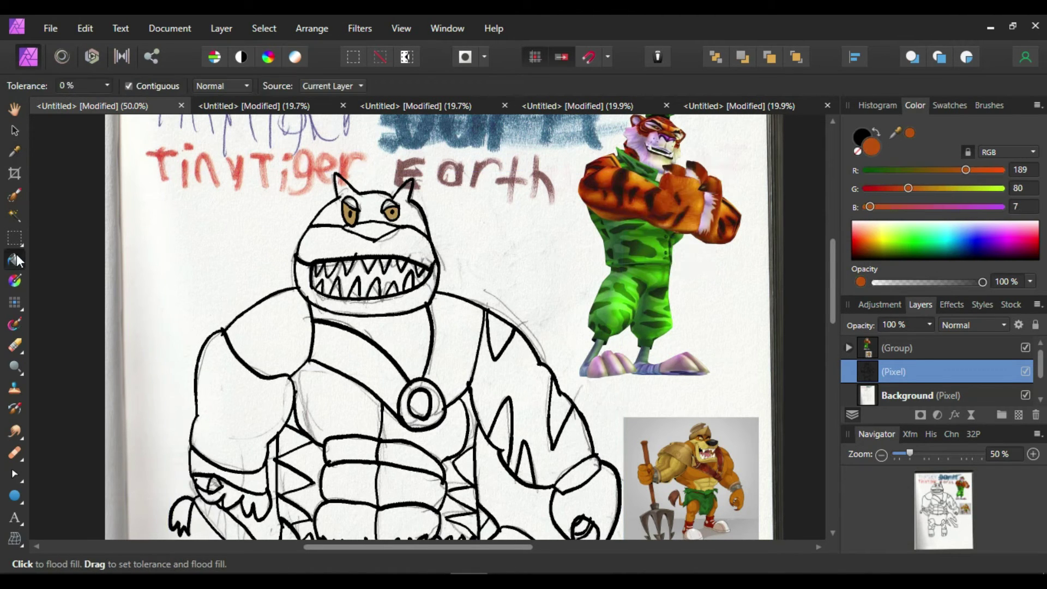
left_click(524, 392)
Hide the Background layer and flood fill the hands, tail, legs and toes with the orange, undoing the spill outside the figure.
scroll(938, 371, "down", 1)
left_click(1025, 371)
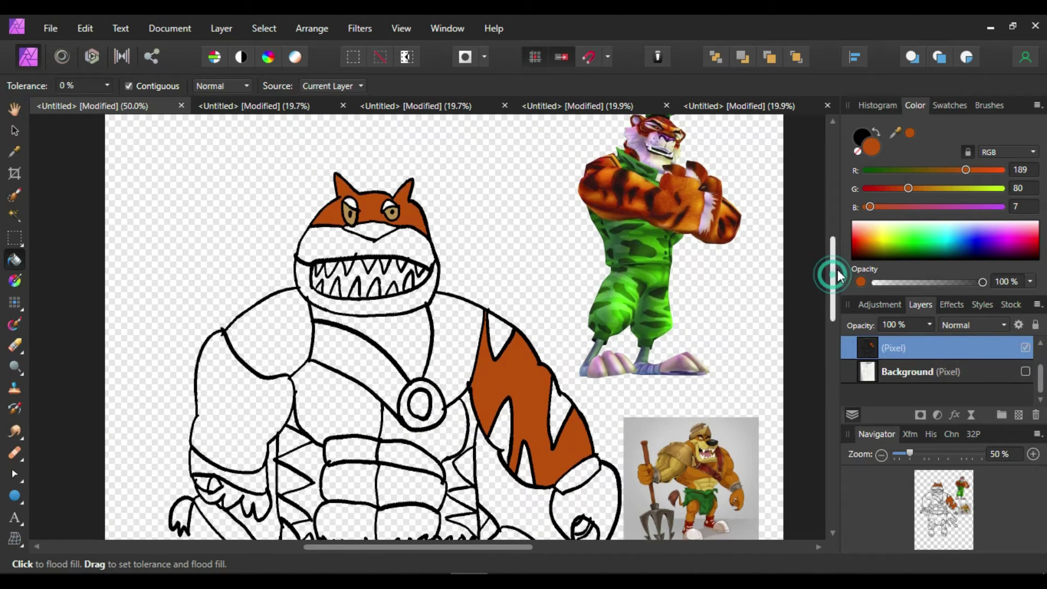
scroll(830, 276, "down", 3)
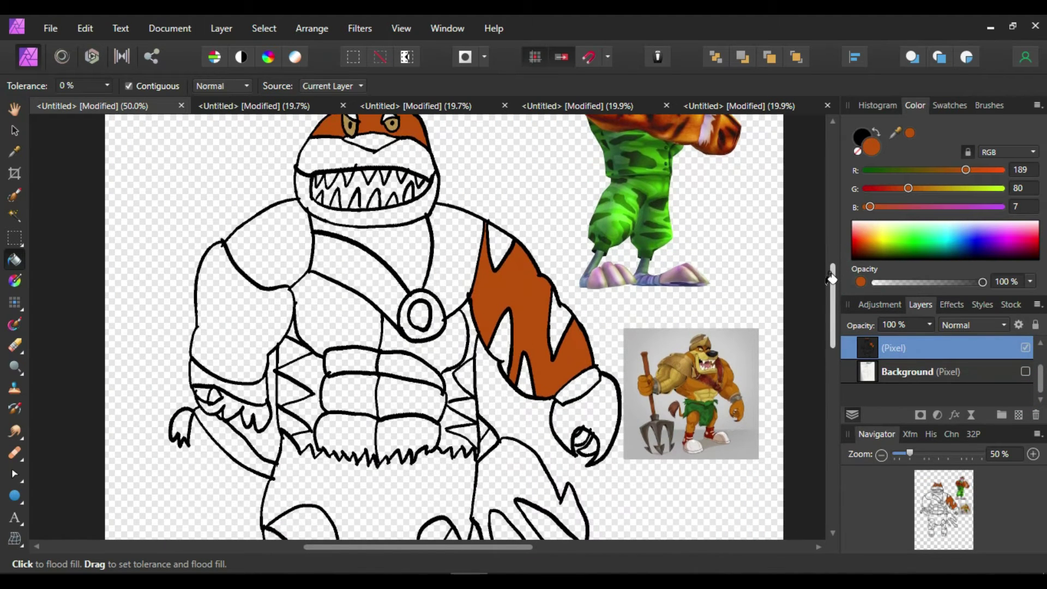
key("ctrl+z")
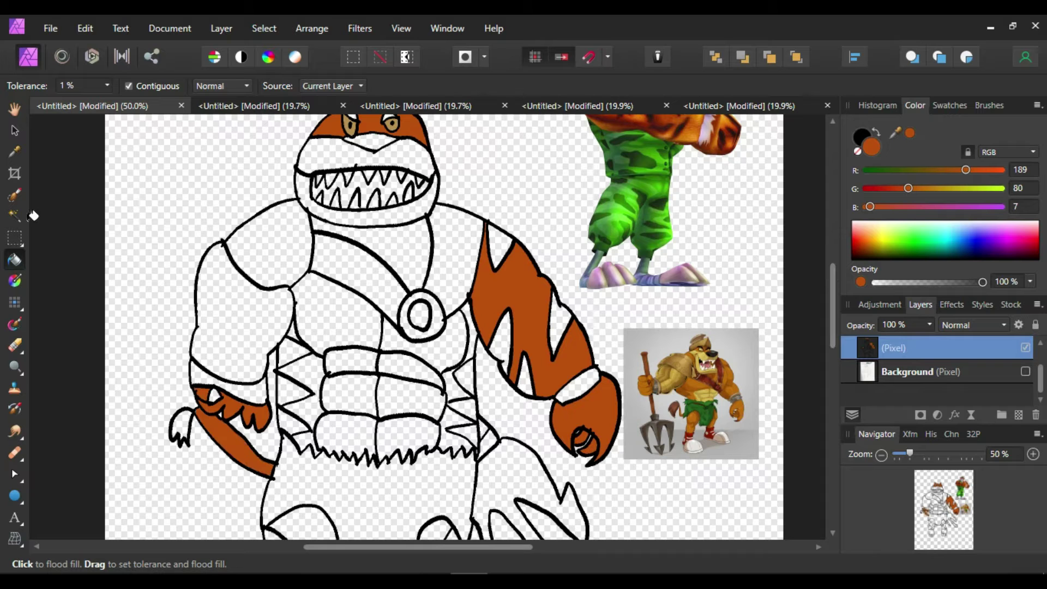
scroll(832, 352, "down", 5)
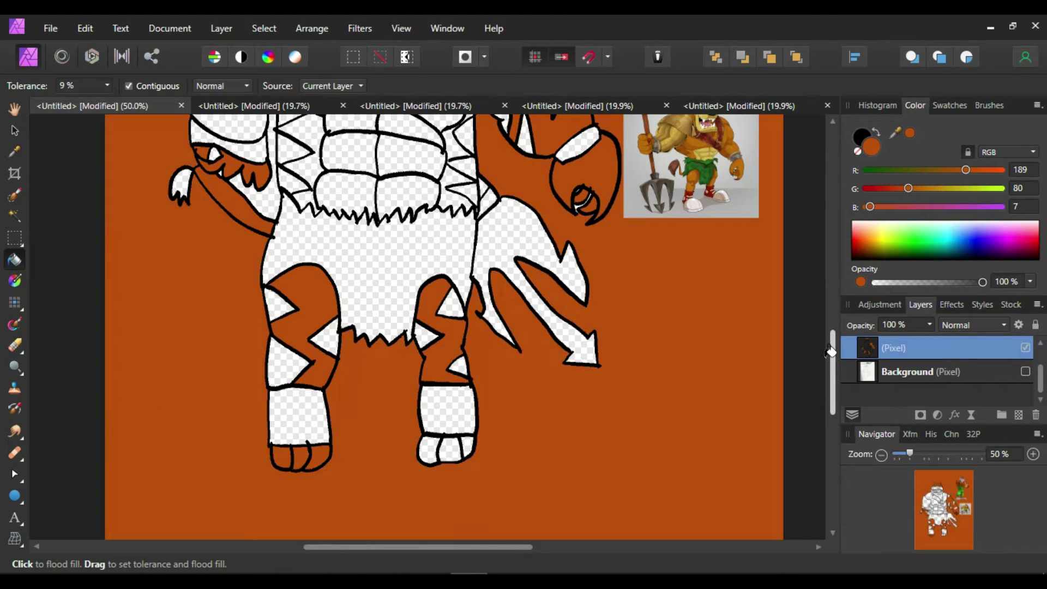
key("ctrl+z")
Sample the dark red from the lower reference picture and flood fill both ankle wraps with it.
left_click_drag(840, 362, 847, 330)
left_click(25, 143)
left_click_drag(703, 256, 689, 301)
left_click_drag(833, 331, 839, 367)
left_click(16, 261)
left_click(299, 398)
left_click(447, 391)
Sample the off-white RGB 230, 225, 221 and paint three curved bands across each ankle wrap with a 16 px brush.
left_click(14, 151)
left_click_drag(689, 185, 693, 183)
left_click(14, 304)
left_click(872, 150)
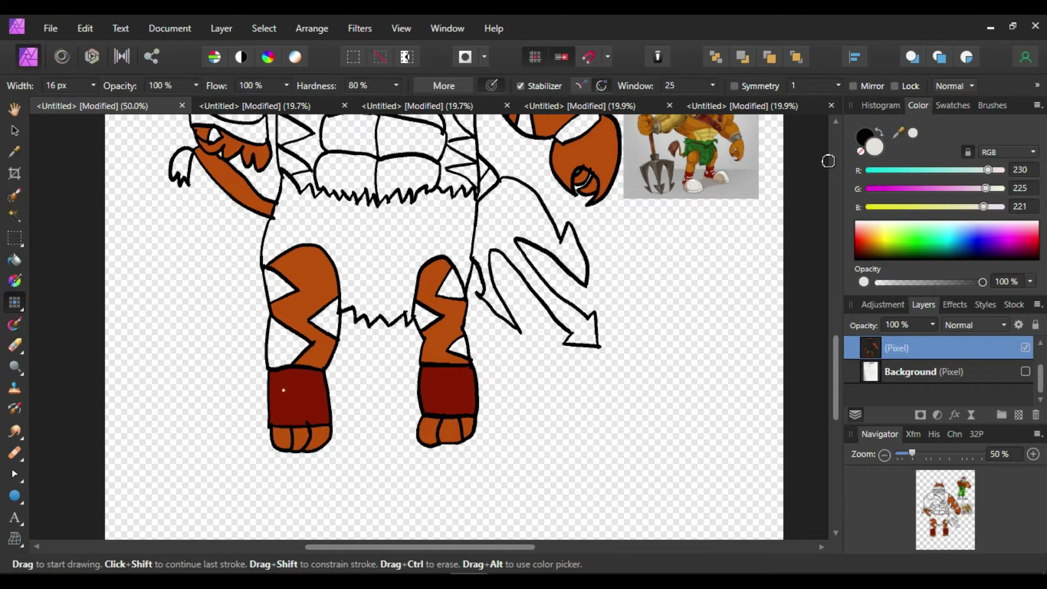
key("ctrl+z")
key("ctrl+plus")
left_click_drag(211, 421, 238, 410)
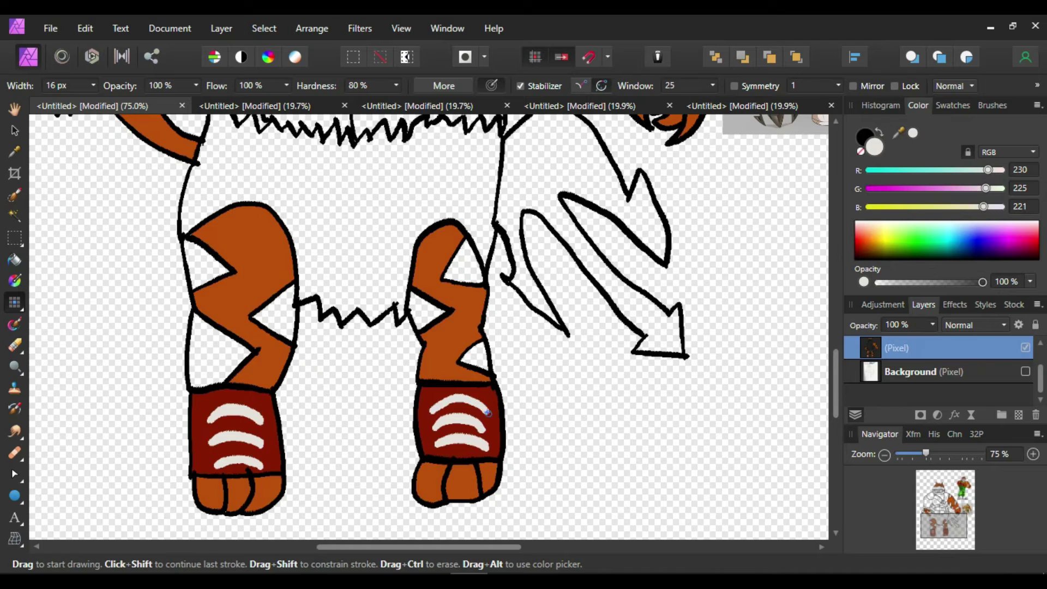
Sample a dark brown from the tiger reference and flood fill the stripes on the arm beside the reference pictures.
left_click_drag(835, 403, 841, 322)
left_click(15, 151)
left_click(697, 228)
left_click(19, 257)
left_click(533, 292)
left_click(540, 431)
left_click(624, 409)
left_click(574, 493)
key("ctrl+z")
Flood fill the triangular stripes on both legs with the same dark brown.
left_click(466, 333)
left_click(428, 377)
left_click(474, 423)
left_click(275, 382)
left_click(218, 419)
Sample the green of the loincloth in the lower reference picture and flood fill the ragged shorts.
left_click_drag(370, 544, 437, 532)
left_click(15, 151)
left_click(686, 357)
left_click(17, 260)
left_click(191, 463)
Sample the dark green RGB 37, 80, 12 and paint camouflage patches on the shorts with a 16 px brush.
left_click(14, 151)
mouse_move(837, 326)
left_mouse_down()
mouse_move(837, 271)
mouse_move(834, 339)
left_mouse_up()
left_click(567, 327)
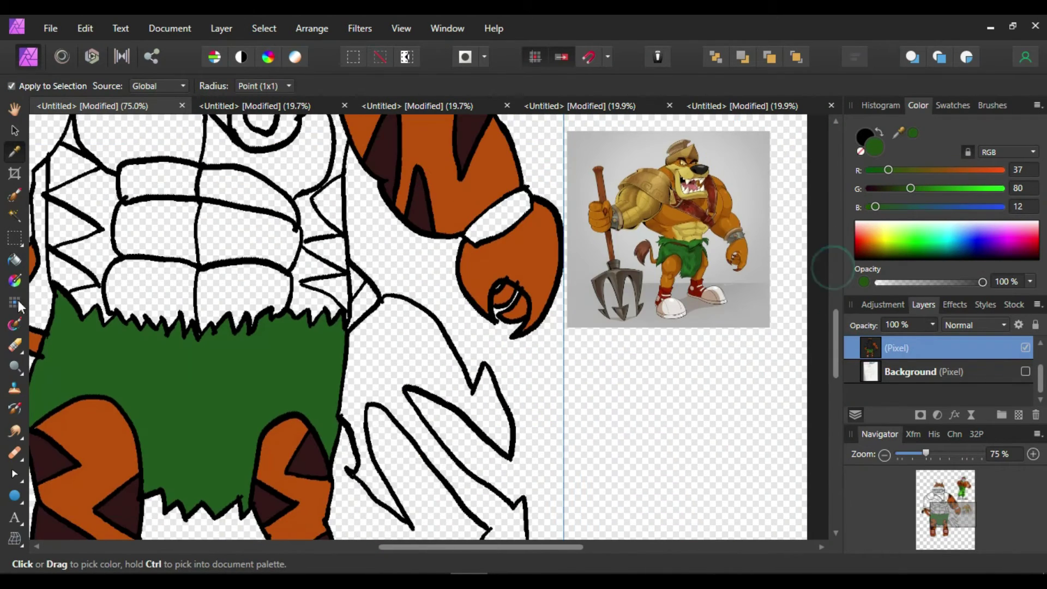
left_click(14, 302)
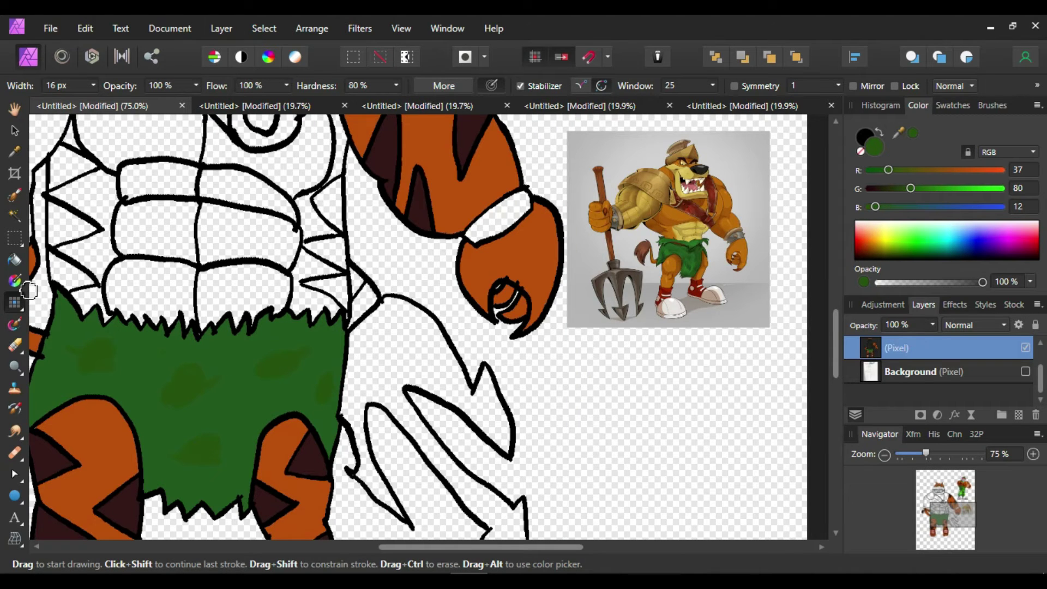
mouse_move(837, 349)
left_mouse_down()
mouse_move(837, 276)
mouse_move(825, 332)
left_mouse_up()
Sample the bright green RGB 75, 184, 0 and paint light camouflage spots on the shorts.
left_click(15, 151)
left_click(623, 264)
left_click(14, 302)
left_click_drag(219, 504, 217, 511)
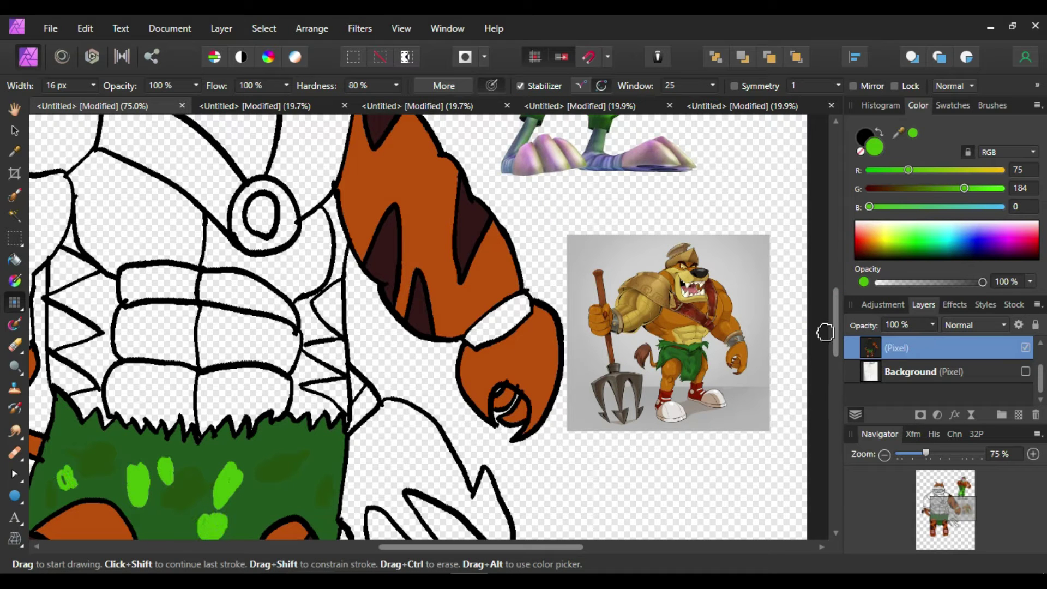
Sample the mid green RGB 72, 158, 24 and paint additional camouflage spots beside the bright ones.
left_click(14, 151)
left_click_drag(838, 339, 837, 305)
left_click(601, 289)
key("b")
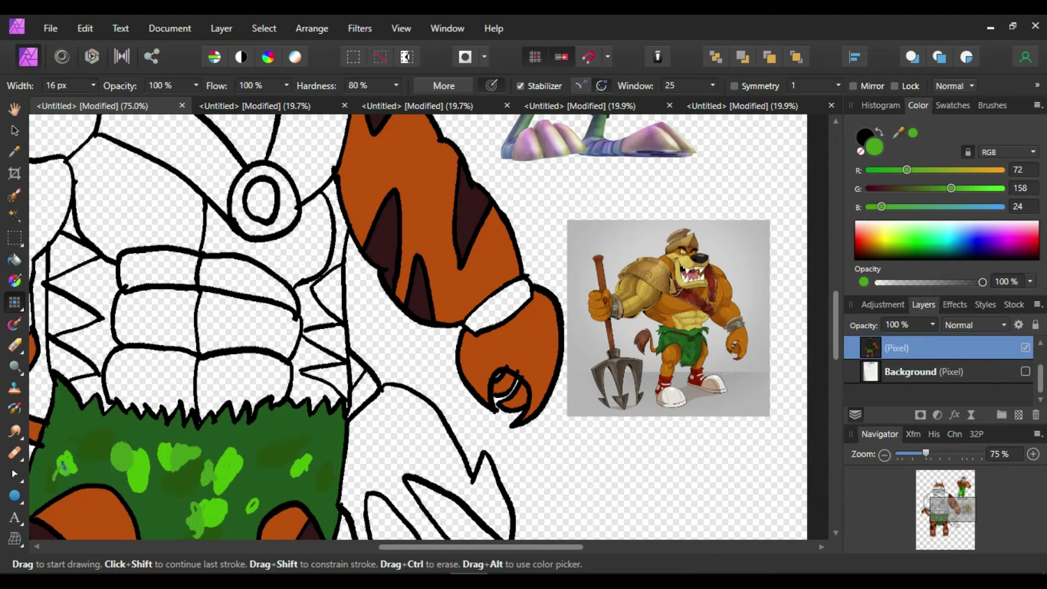
Sample the orange RGB 189, 80, 7 and flood fill the neck, shoulder and chest areas around the strap.
mouse_move(830, 321)
left_mouse_down()
mouse_move(829, 367)
mouse_move(844, 299)
mouse_move(830, 308)
left_mouse_up()
key("i")
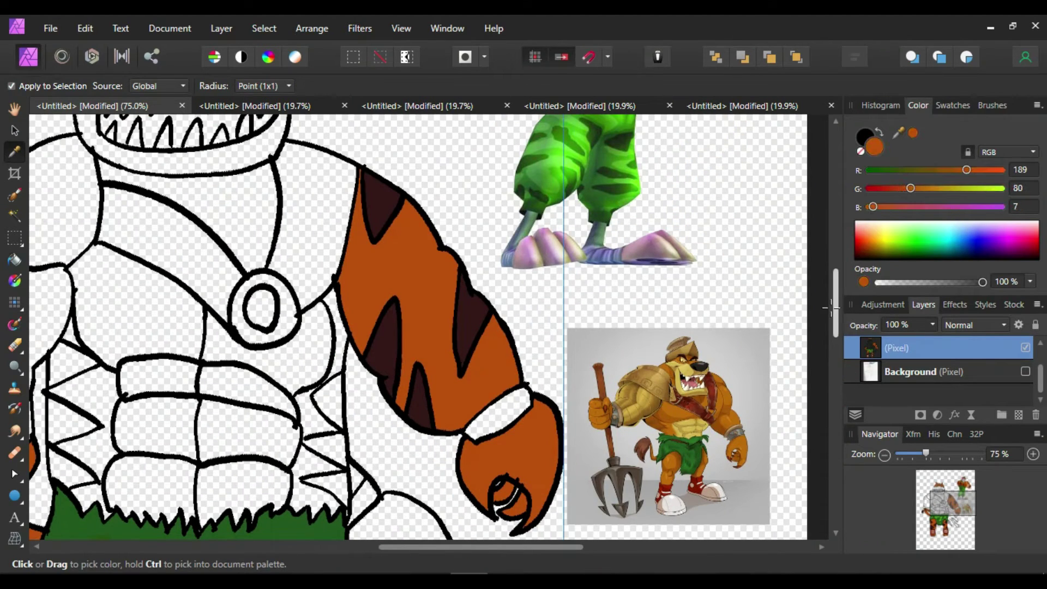
left_click(14, 260)
left_click(139, 303)
left_click(218, 213)
left_click(311, 218)
left_click(267, 360)
left_click(338, 357)
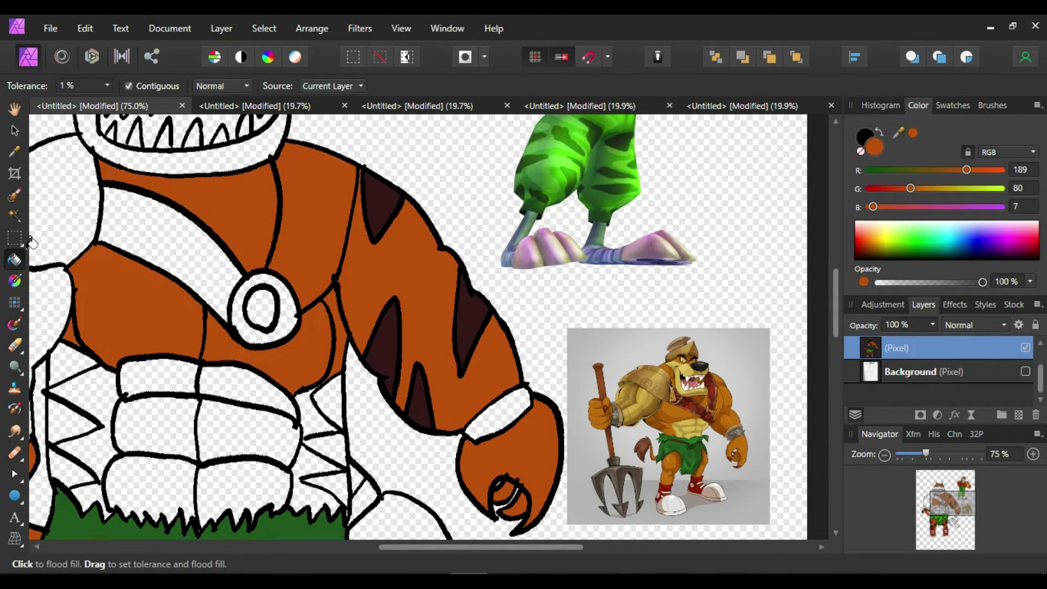
Flood fill the skin between the side stripes of the waist orange, closing the outline gap with a black brush stroke.
left_click(82, 425)
left_click(313, 436)
key("ctrl+z")
key("b")
key("x")
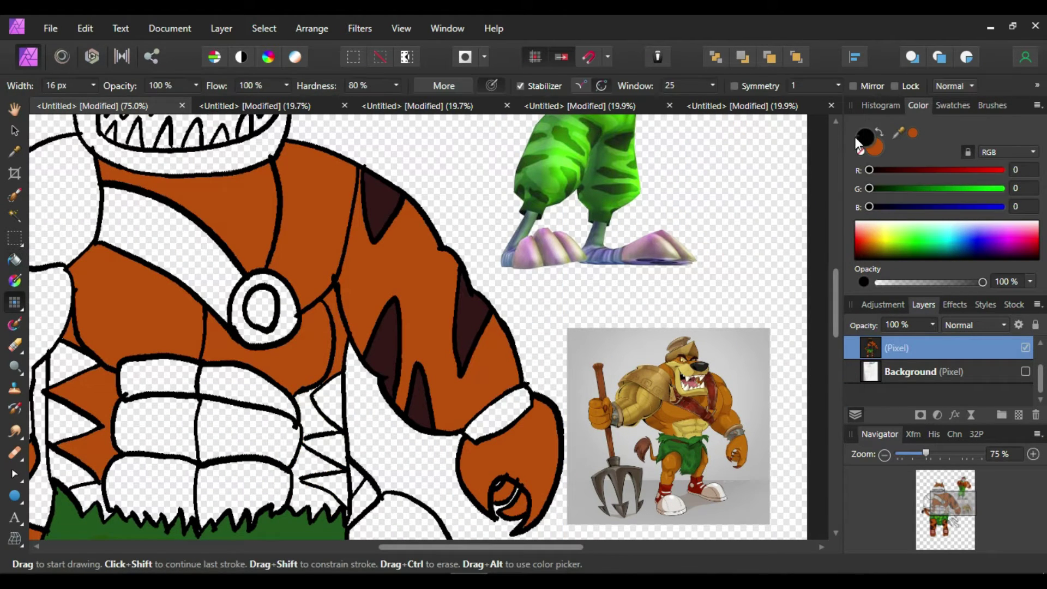
left_click(304, 437)
left_click(14, 260)
left_click(314, 463)
left_click(310, 414)
left_click(90, 496)
Sample the dark brown RGB 51, 23, 24 and flood fill the triangular stripes on both sides of the waist.
left_click(15, 152)
left_click_drag(835, 306, 838, 263)
left_click_drag(480, 305, 390, 410)
key("g")
left_click_drag(836, 240, 833, 308)
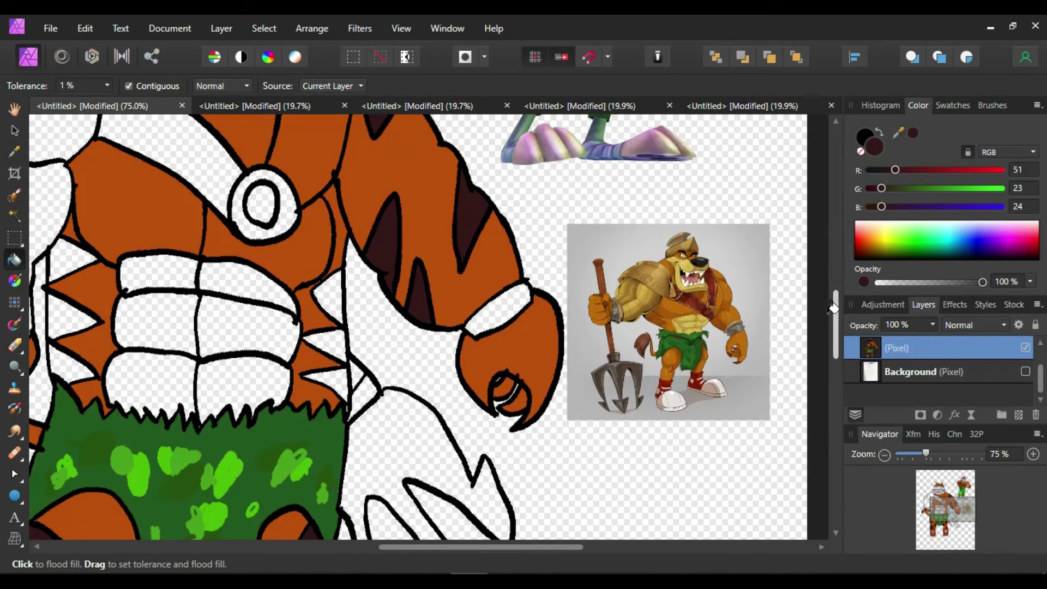
left_click(330, 295)
left_click(327, 346)
left_click(327, 385)
left_click(68, 316)
left_click(66, 364)
left_click(71, 261)
Sample the yellow RGB 211, 182, 73 from the lower reference's belly and flood fill all six abdominal segments.
key("i")
left_click_drag(690, 323, 690, 323)
key("g")
left_click(158, 272)
left_click(246, 281)
left_click(156, 322)
left_click(248, 330)
left_click(150, 381)
left_click(243, 387)
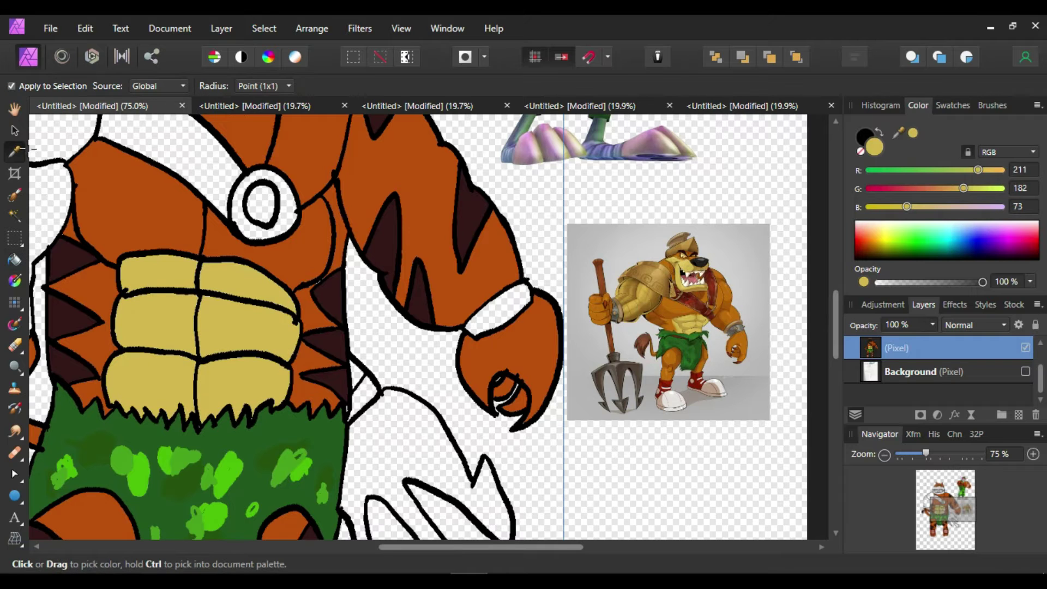
Sample the grey of the bracelet in the lower reference picture and flood fill the wristband on the striped arm.
left_click(733, 330)
key("g")
left_click(496, 311)
Sample the gold RGB 195, 156, 55 from the lower reference's armoured arm and flood fill the unstriped arm and its shoulder.
key("i")
left_click_drag(643, 290, 636, 285)
scroll(834, 330, "up", 4)
key("g")
left_click(60, 308)
left_click(49, 414)
Sample the grey of the finished wristband and flood fill the wristband below the gold arm.
left_click_drag(410, 547, 331, 548)
left_click_drag(834, 257, 834, 292)
left_click(15, 152)
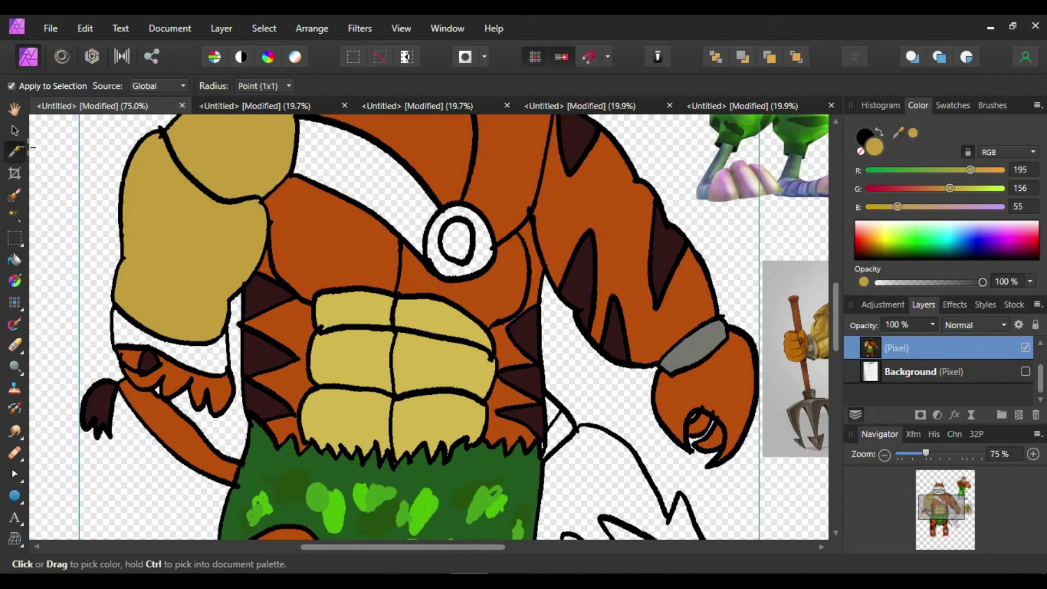
left_click(692, 347)
left_click(15, 259)
left_click(169, 352)
Sample the orange RGB 189, 80, 7 from the chest and flood fill the centre of the strap's ring.
left_click(15, 152)
left_click(349, 234)
left_click(15, 260)
left_click(457, 240)
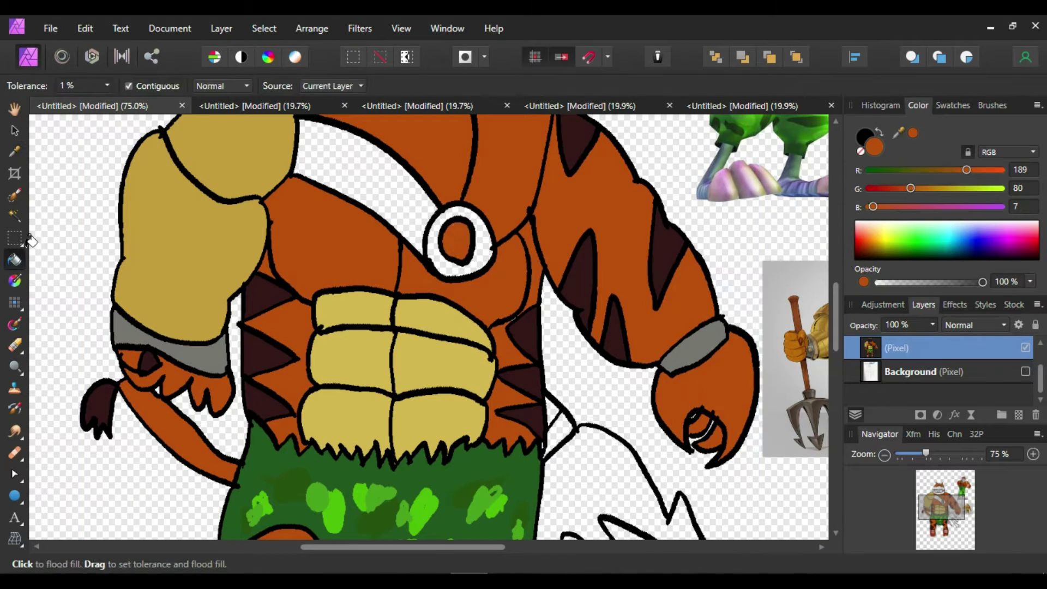
Sample the dark red RGB 135, 46, 20 from the lower reference's strap and flood fill both chest strap sections.
left_click_drag(344, 547, 416, 547)
left_click(15, 151)
left_click_drag(701, 339, 701, 339)
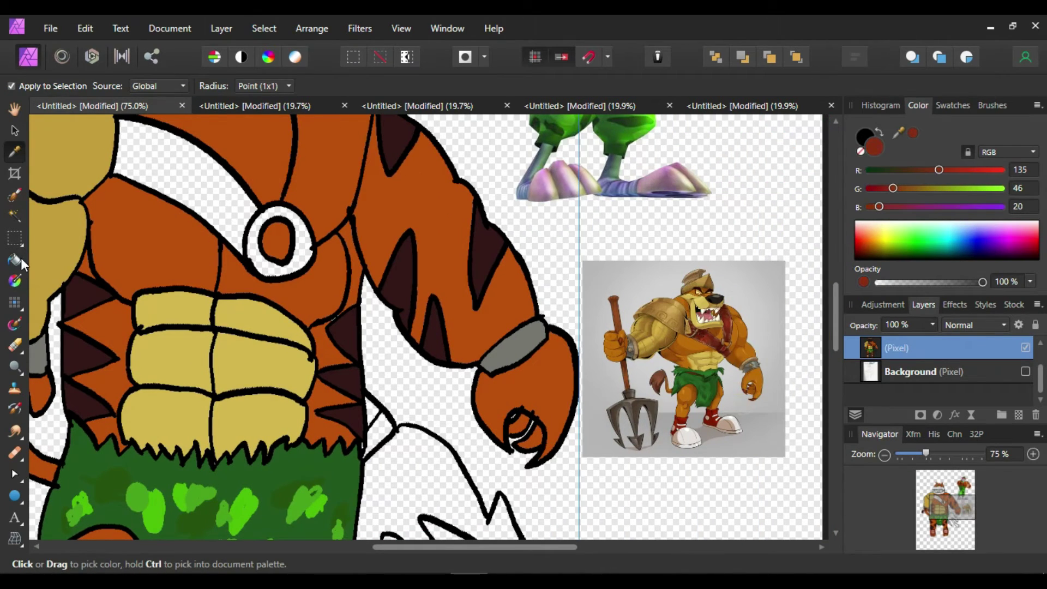
left_click(15, 260)
left_click(180, 174)
left_click(327, 169)
Sample the grey from the wristband and flood fill the chest strap's ring.
left_click_drag(836, 313, 835, 336)
left_click(15, 152)
left_click(39, 420)
left_click(15, 259)
left_click(277, 331)
Sample the trident colours from the lower reference picture and flood fill the trident's head brownish grey and its shaft brown.
left_click(15, 152)
left_click_drag(631, 304, 620, 267)
left_click(14, 259)
left_click(392, 382)
left_click(14, 151)
left_click(15, 259)
left_click(379, 328)
Sample the orange RGB 189, 80, 7 from the ear and flood fill the upper eyelids.
left_click(15, 151)
left_click(15, 260)
left_click_drag(834, 350, 835, 258)
left_click(172, 264)
left_click(15, 130)
left_click(15, 151)
left_click(152, 248)
left_click(15, 260)
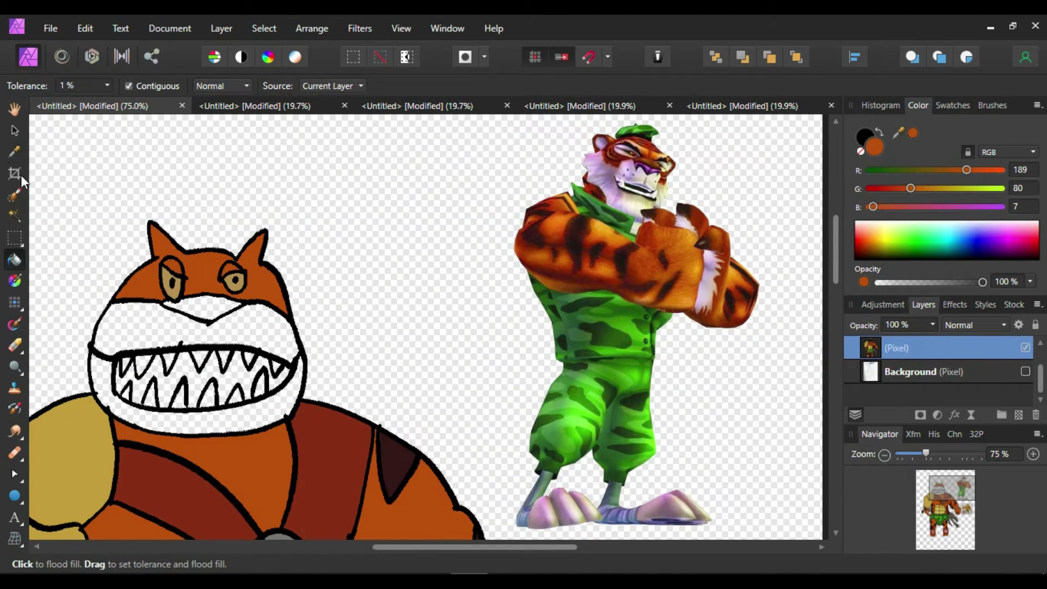
Sample the pale pinkish white from the tiger reference's face and flood fill the muzzle and jaw.
left_click(15, 151)
mouse_move(633, 181)
left_mouse_down()
mouse_move(623, 203)
mouse_move(638, 185)
left_mouse_up()
left_click(15, 260)
left_click(131, 327)
Sample the purple RGB 111, 49, 132 from the tiger reference's nose and flood fill the nose.
left_click(15, 151)
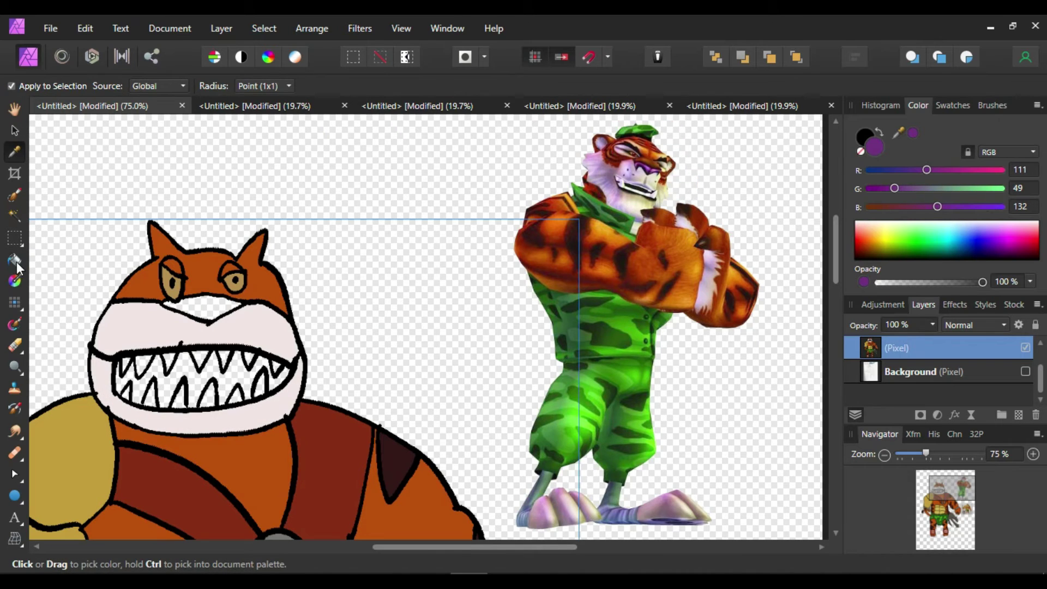
left_click(16, 260)
left_click(203, 307)
Sample the pink RGB 197, 112, 112 from the lower reference's mouth as the brush colour and show the teeth at 100% zoom.
key("ctrl+minus")
left_click_drag(835, 254, 836, 329)
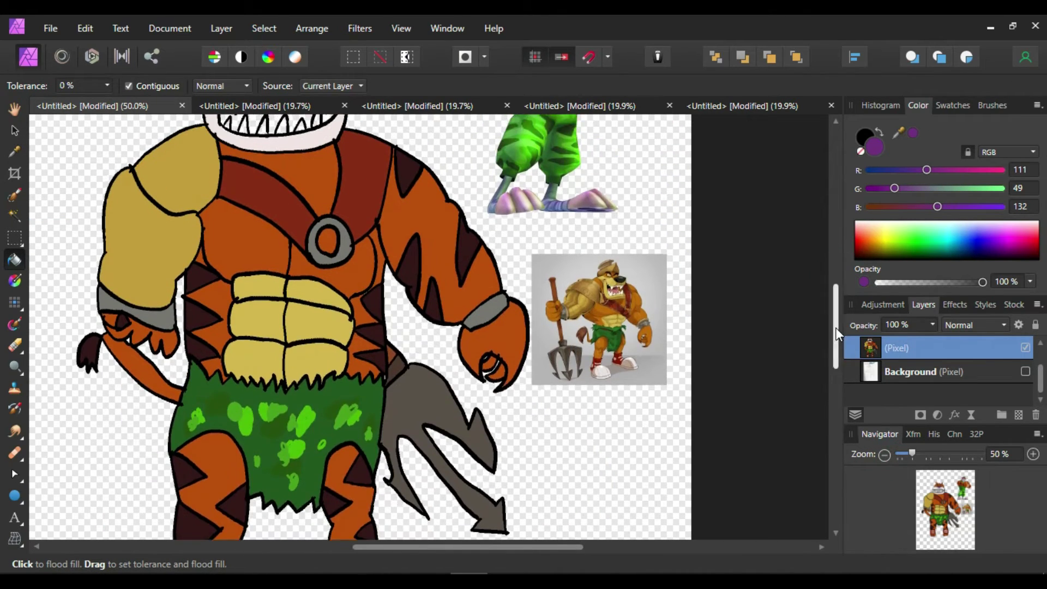
scroll(838, 333, "up", 2)
left_click(15, 151)
left_click_drag(619, 357, 619, 357)
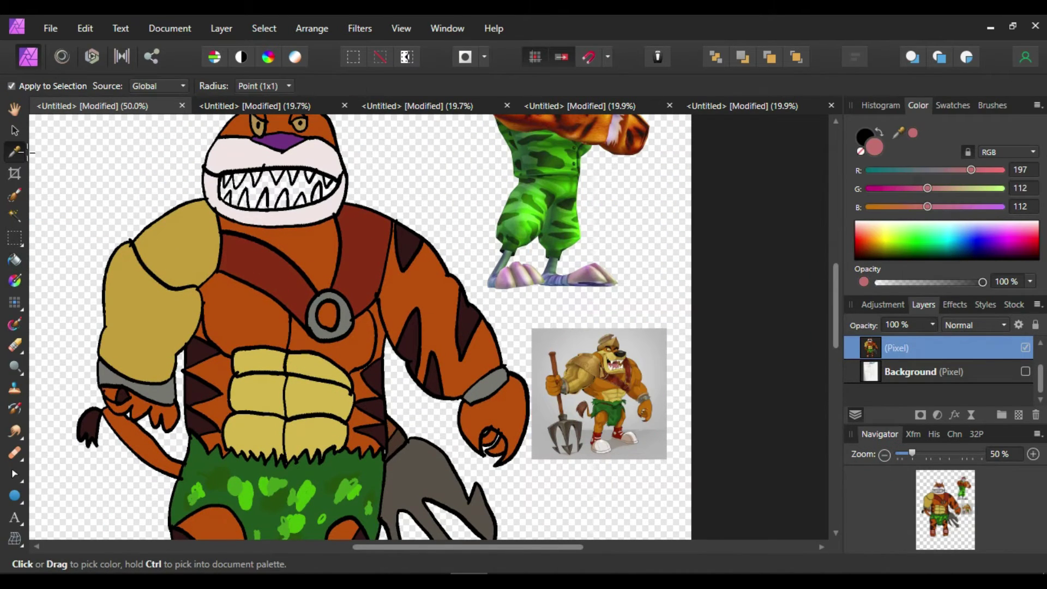
left_click(15, 302)
left_click(875, 148)
left_click(1032, 454)
left_click_drag(554, 547, 467, 546)
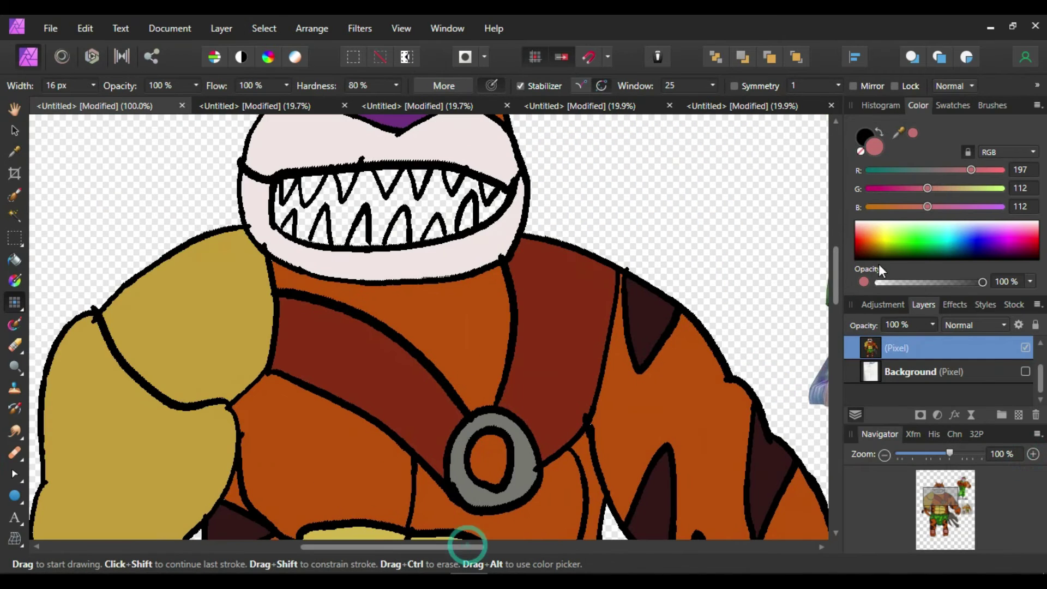
key("ctrl+z")
left_click_drag(487, 205, 500, 212)
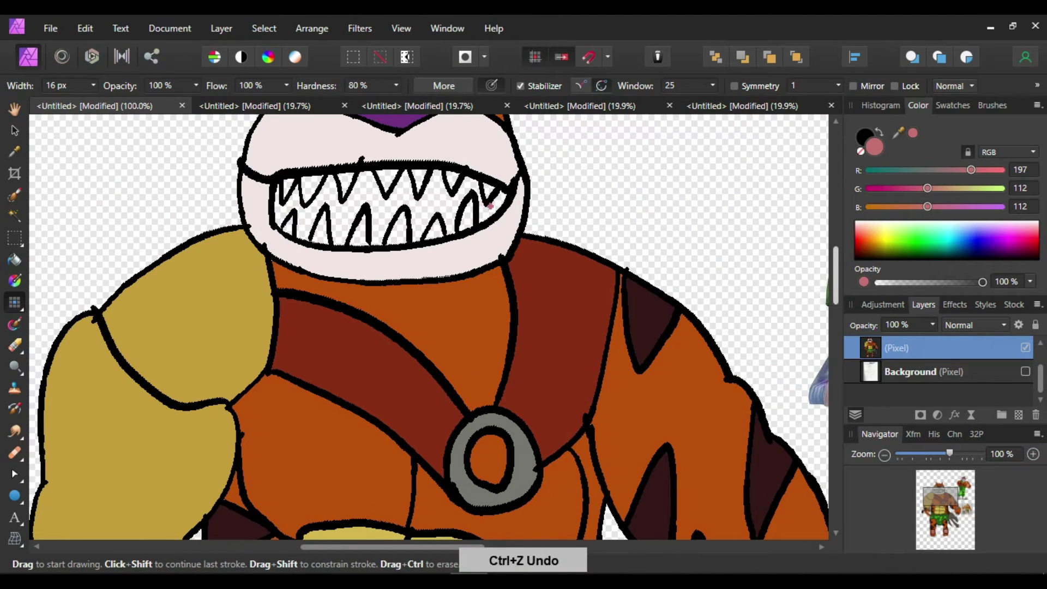
key("ctrl+z")
key("ctrl+z")
left_click_drag(495, 200, 497, 210)
key("ctrl+z")
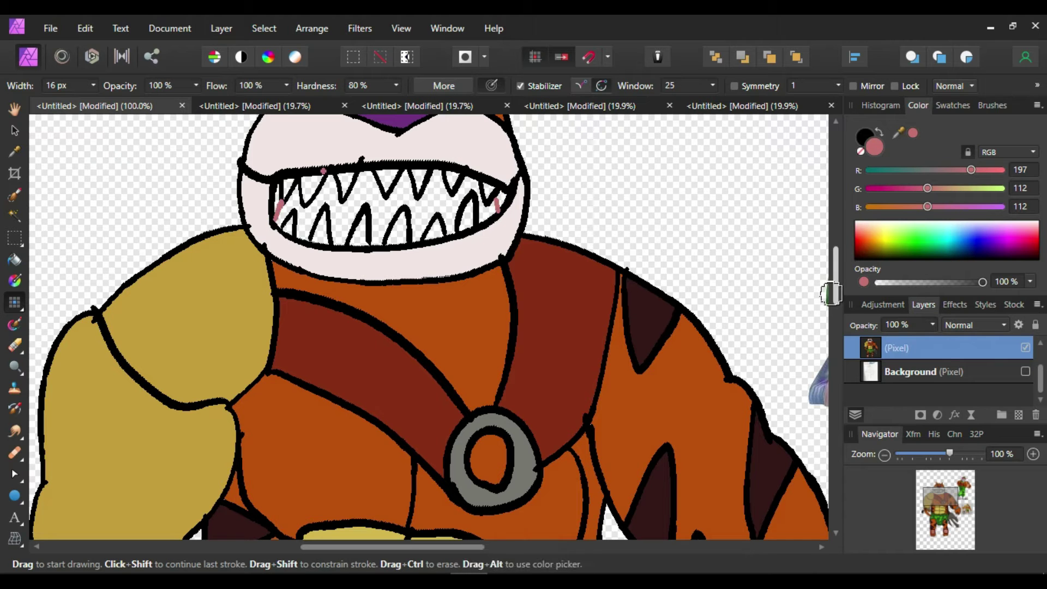
left_click(15, 260)
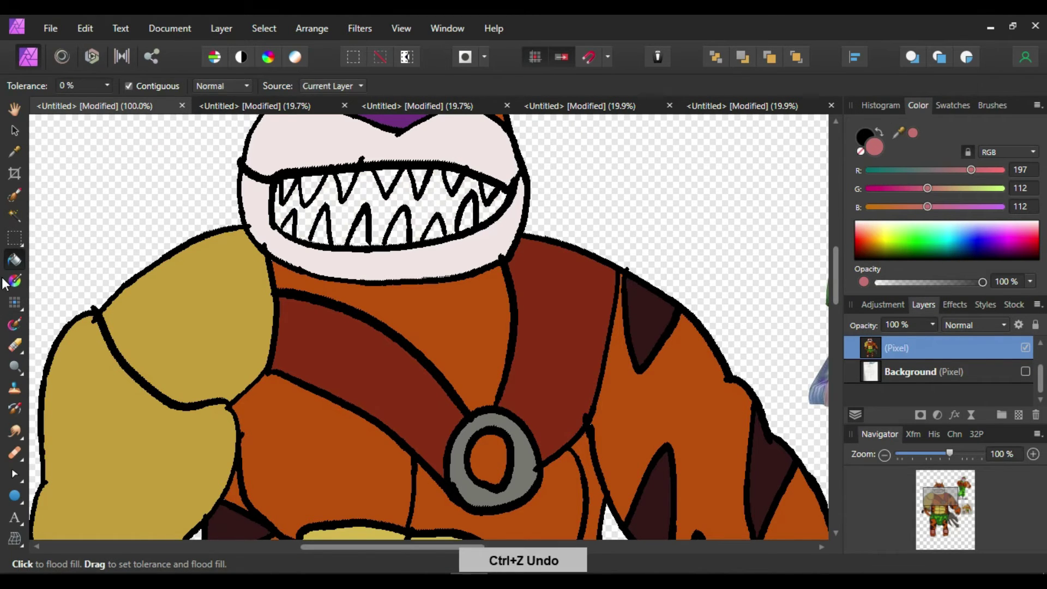
Close the gaps at both mouth corners with pink brush strokes at 200% zoom and flood fill the mouth around the teeth.
left_click(15, 302)
left_click(1032, 453)
left_click_drag(835, 275, 834, 245)
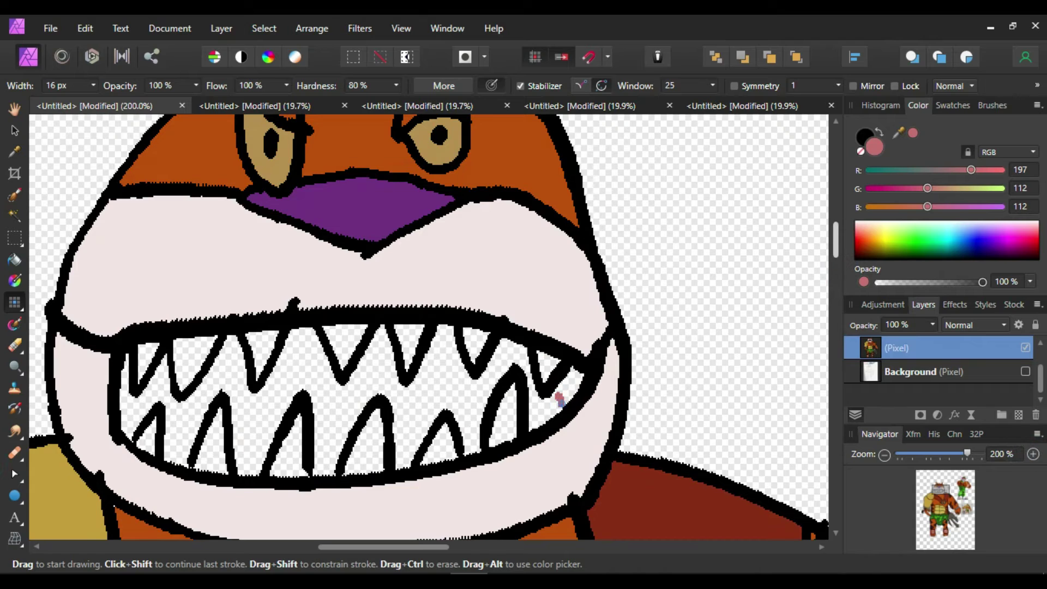
key("ctrl+z")
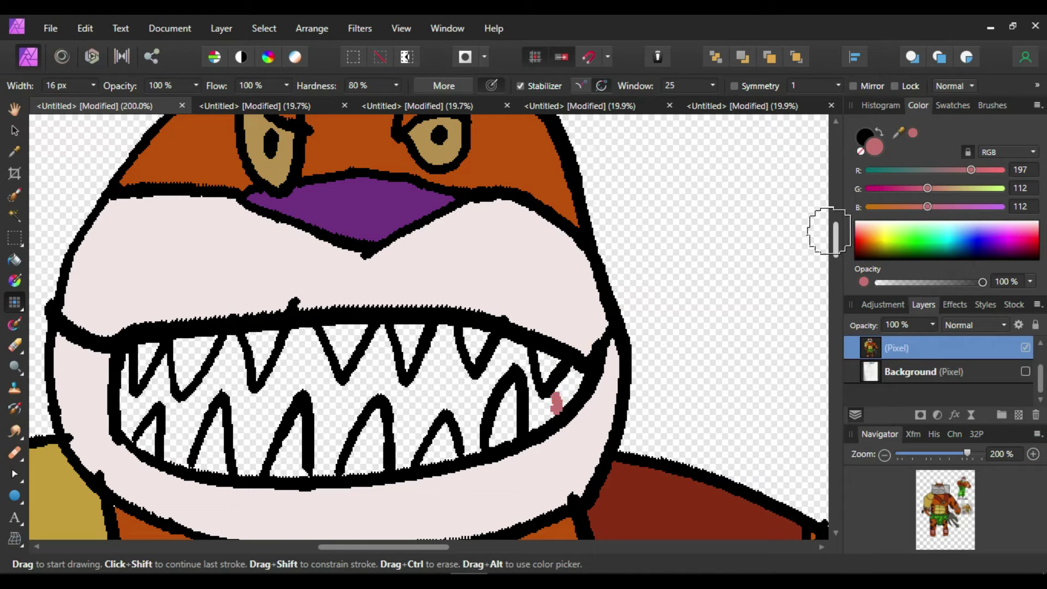
left_click_drag(132, 397, 125, 412)
left_click(15, 259)
left_click(180, 419)
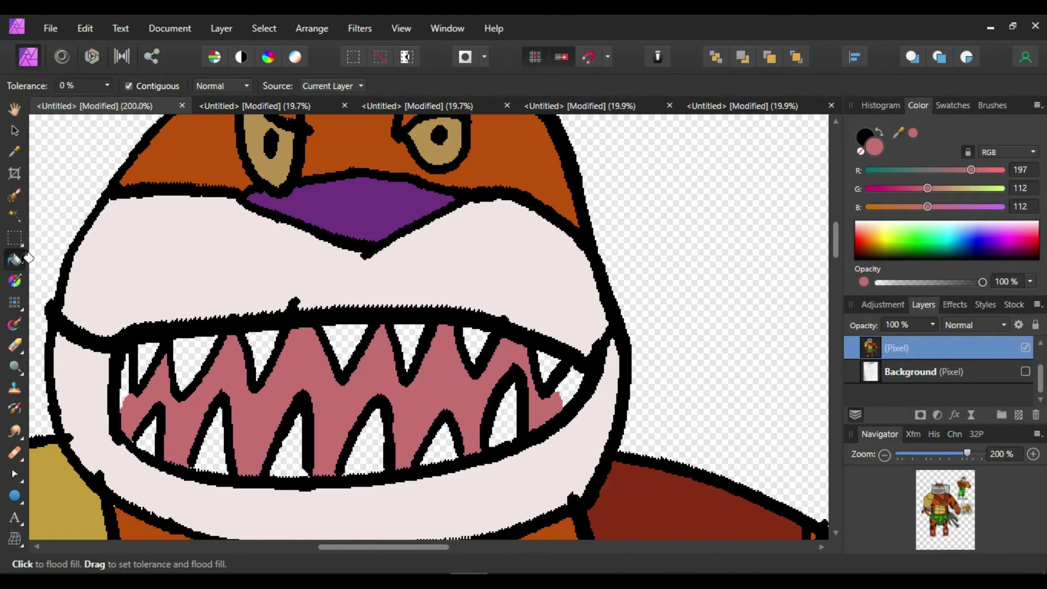
left_click(17, 301)
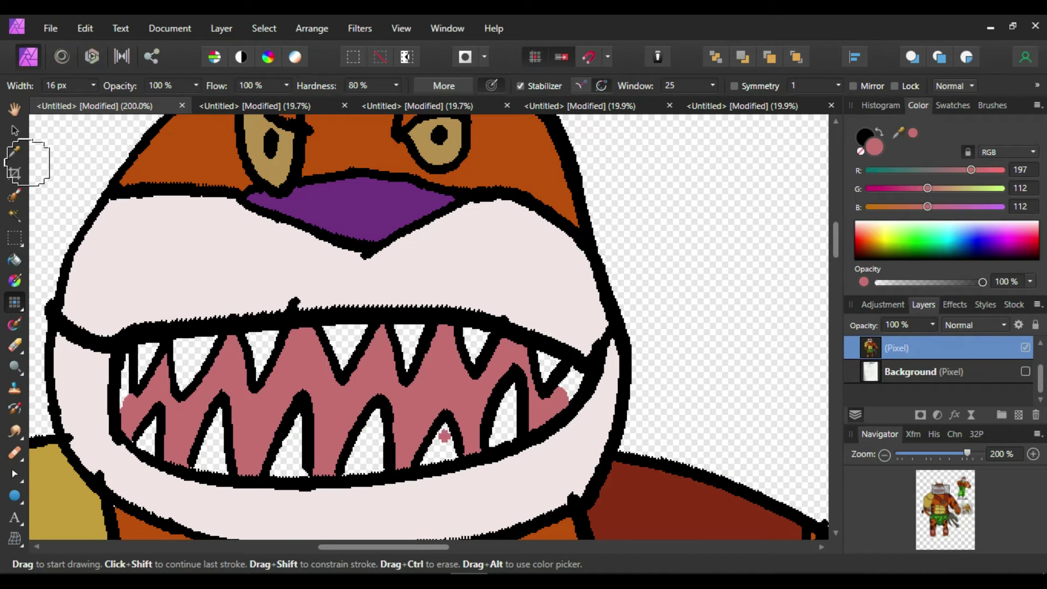
left_click(14, 151)
left_click_drag(989, 172, 954, 170)
left_click(14, 259)
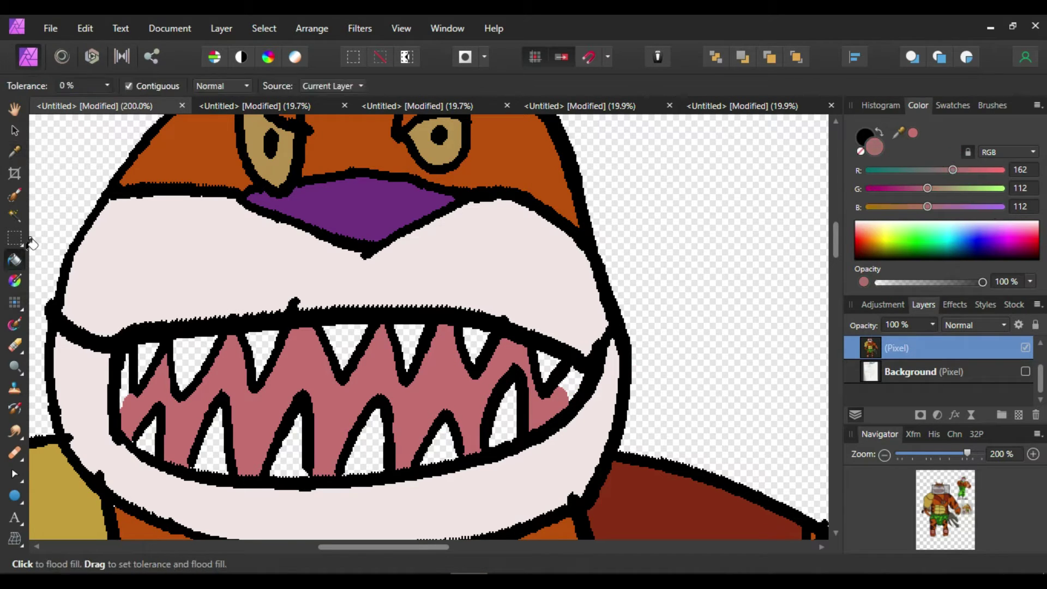
Pick a near-white colour from the colour spectrum and flood fill the upper row of teeth.
left_click(18, 151)
left_click(885, 222)
left_click(15, 259)
left_click(146, 354)
left_click(191, 357)
left_click(262, 346)
left_click(343, 344)
left_click(410, 343)
left_click(475, 343)
left_click(548, 364)
Flood fill the lower row of teeth with the same near-white colour.
left_click(505, 419)
left_click(441, 444)
left_click(367, 441)
left_click(289, 448)
left_click(212, 447)
key("ctrl+z")
Delete the reference picture layer and the Background sketch layer from the coloured tiger document.
left_click(884, 455)
left_click(884, 454)
left_click(884, 454)
left_click_drag(836, 232, 837, 294)
left_click(884, 455)
left_click(1040, 343)
left_click(981, 348)
left_click(1035, 415)
left_click(981, 372)
left_click(1036, 415)
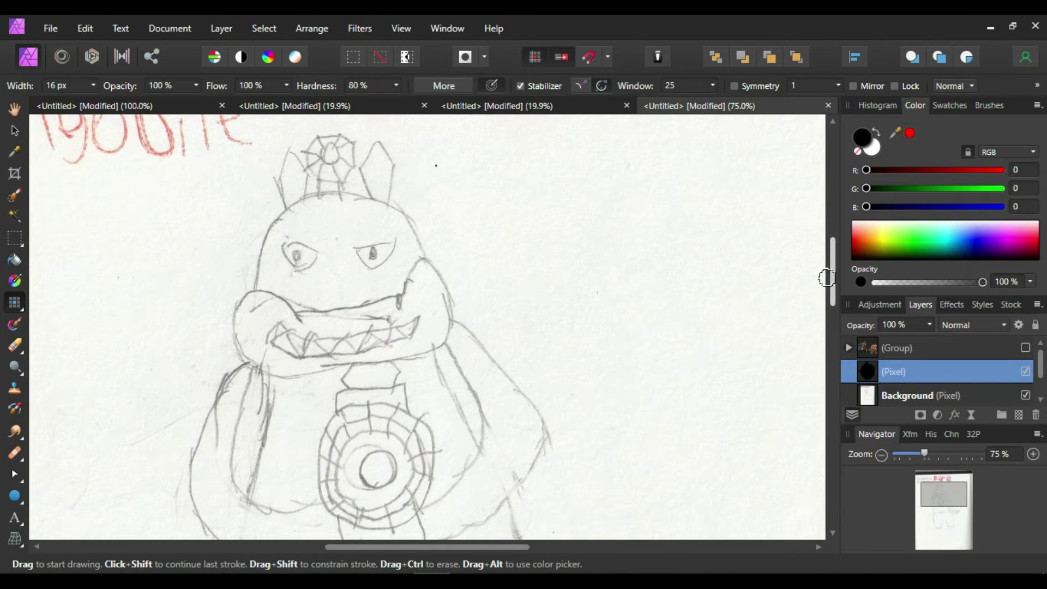
On the pixel layer of the crocodile sketch, ink the left headpiece spike in black with the 16 px brush.
left_click(287, 207)
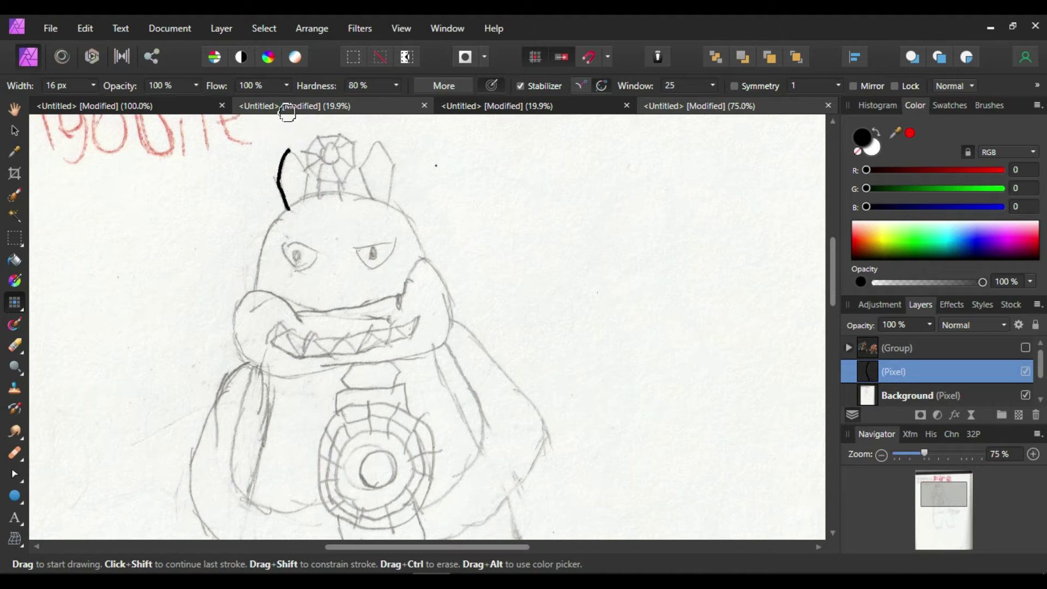
key("ctrl+z")
key("ctrl+shift+z")
key("ctrl+z")
left_click_drag(289, 151, 307, 175)
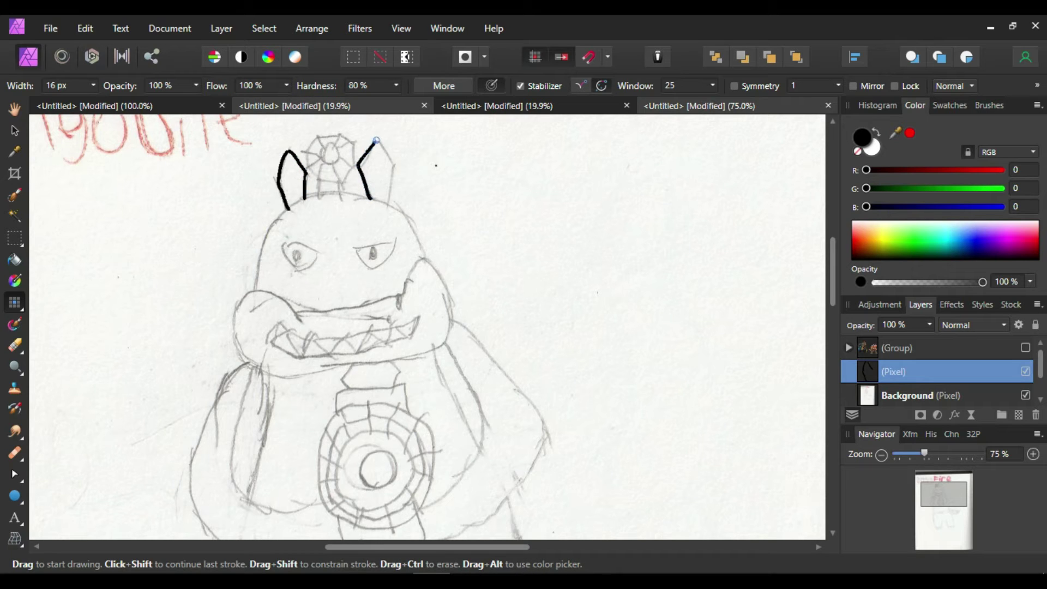
Ink the angular outline of the right headpiece spike over the pencil sketch.
key("ctrl+z")
key("ctrl+z")
left_click_drag(376, 144, 361, 168)
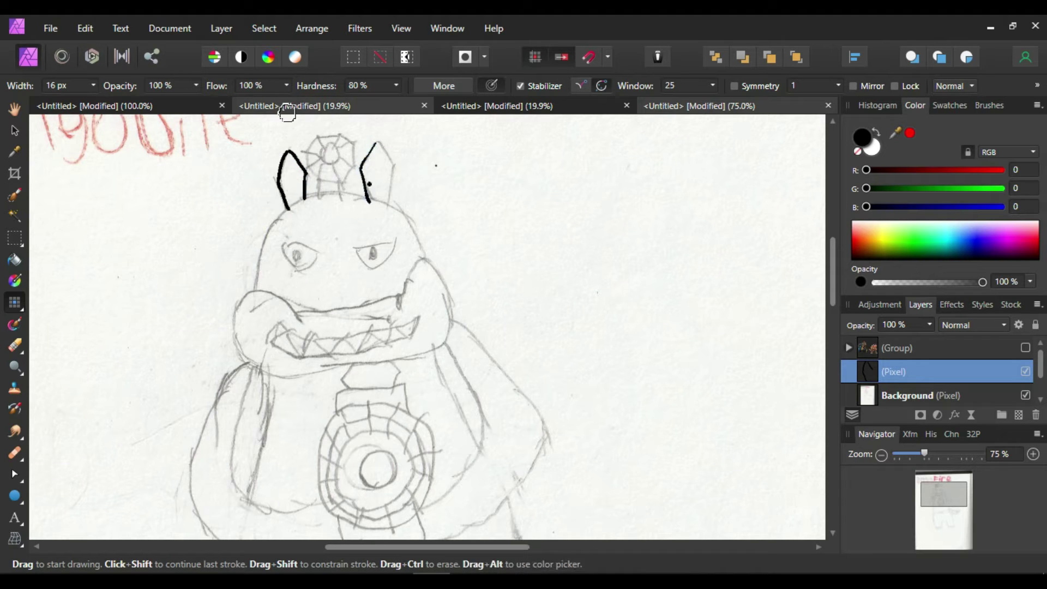
key("ctrl+z")
key("ctrl+z")
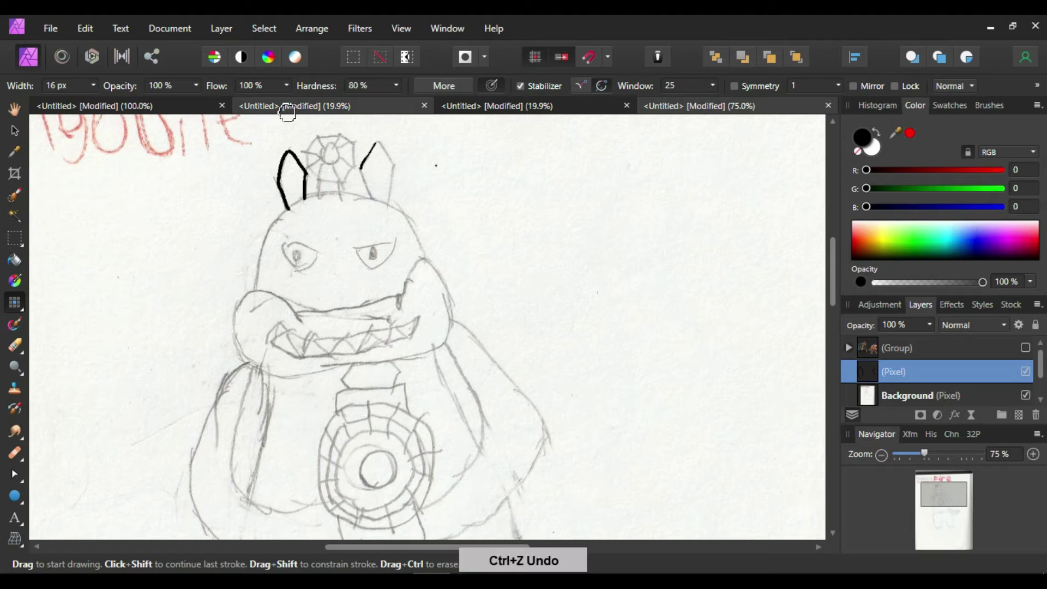
mouse_move(378, 142)
left_mouse_down()
mouse_move(394, 164)
mouse_move(387, 205)
left_mouse_up()
key("ctrl+z")
key("ctrl+z")
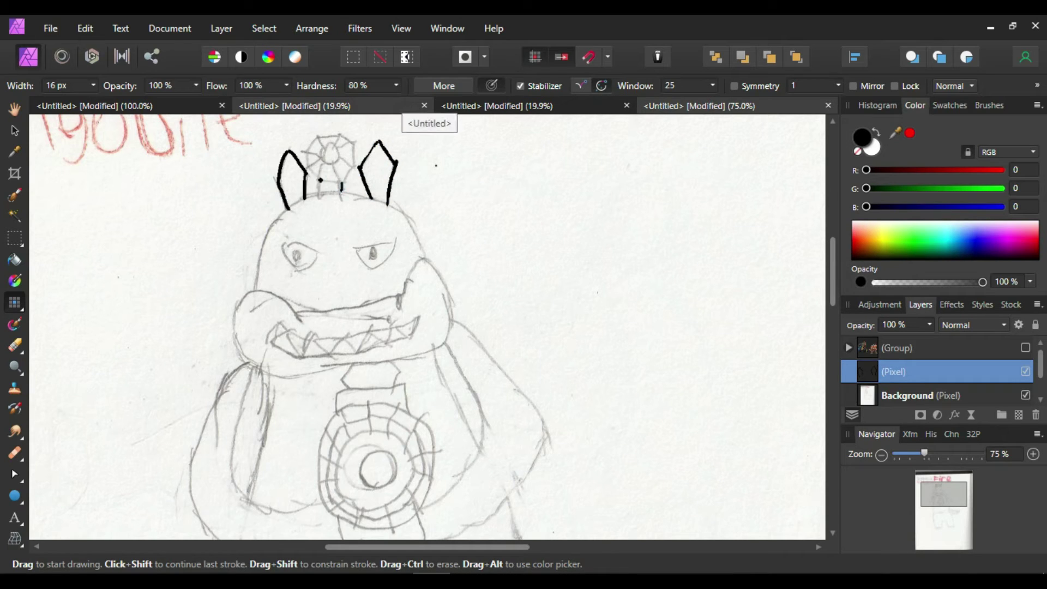
Ink the short stem between the two spikes that supports the round headpiece ornament.
key("ctrl+z")
left_click_drag(321, 179, 339, 178)
key("ctrl+z")
key("ctrl+z")
key("ctrl+z")
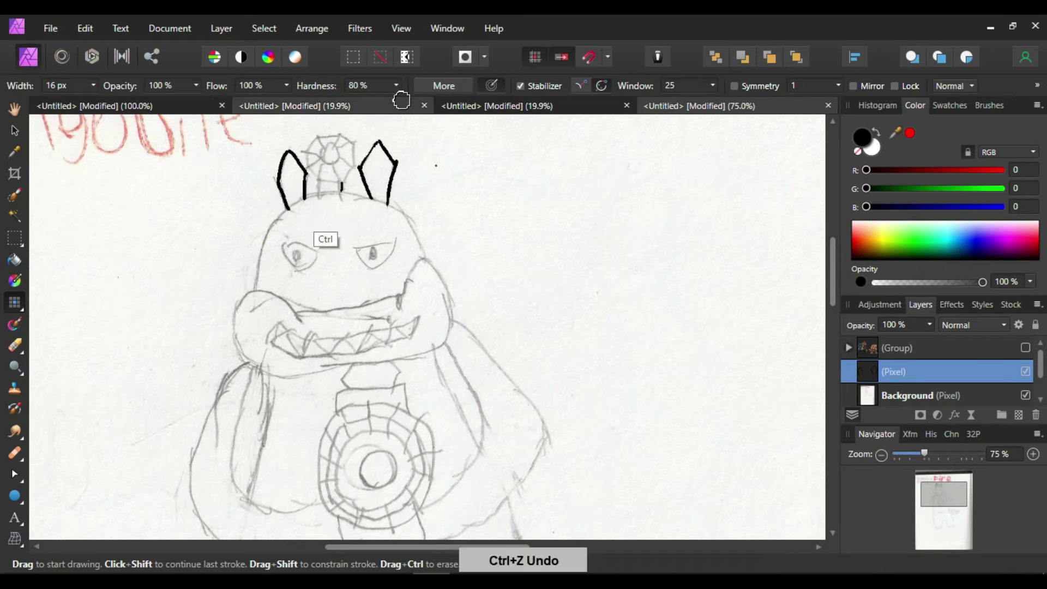
mouse_move(338, 181)
left_mouse_down()
mouse_move(340, 195)
mouse_move(339, 179)
left_mouse_up()
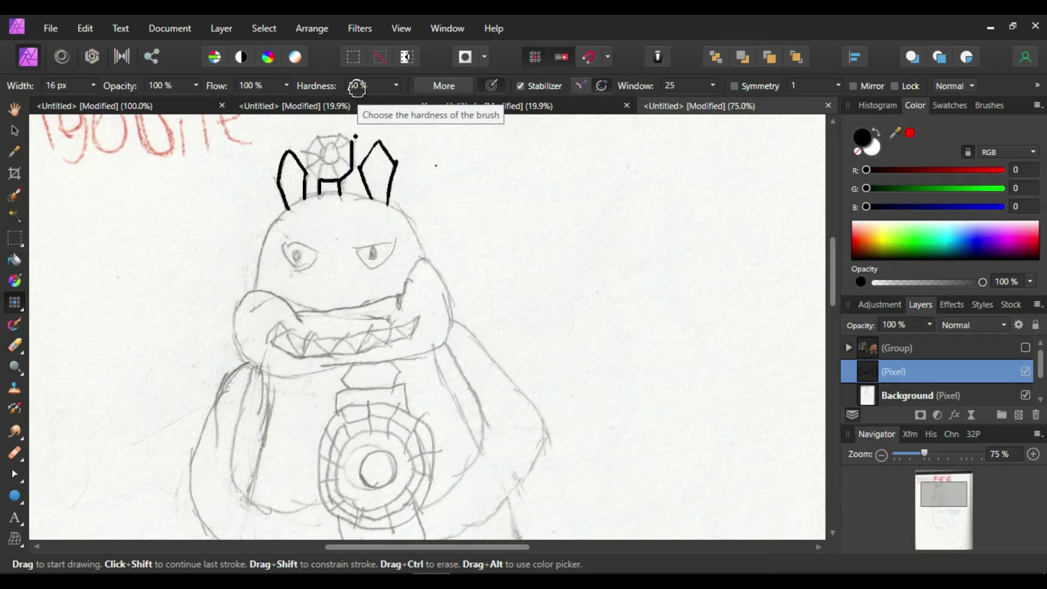
Ink the many-sided rim of the headpiece ornament and the small ring at its centre.
key("ctrl+z")
key("ctrl+shift+z")
key("ctrl+z")
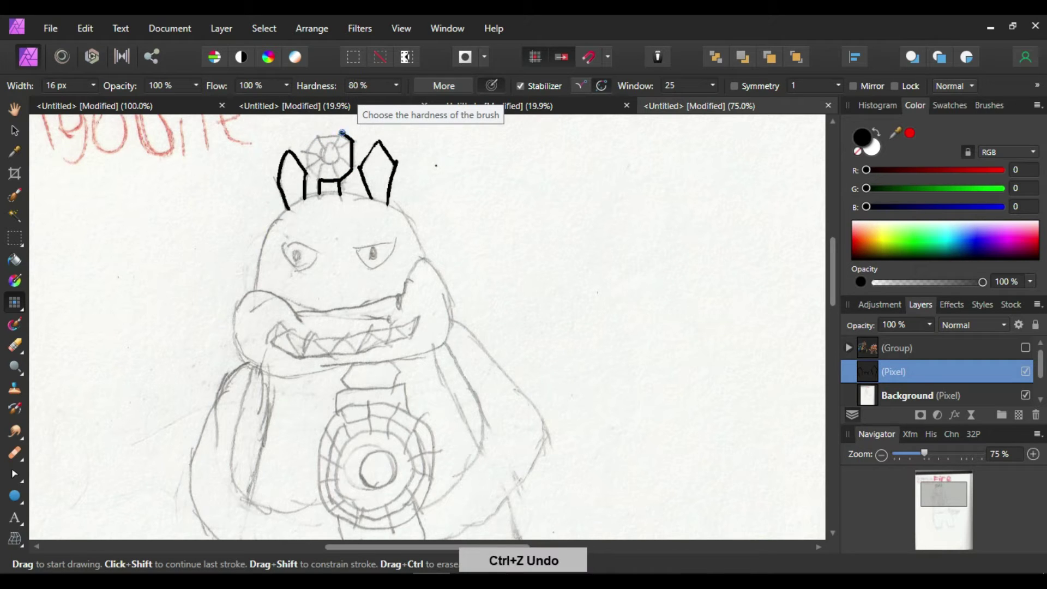
key("ctrl+shift+z")
key("ctrl+z")
key("ctrl+shift+z")
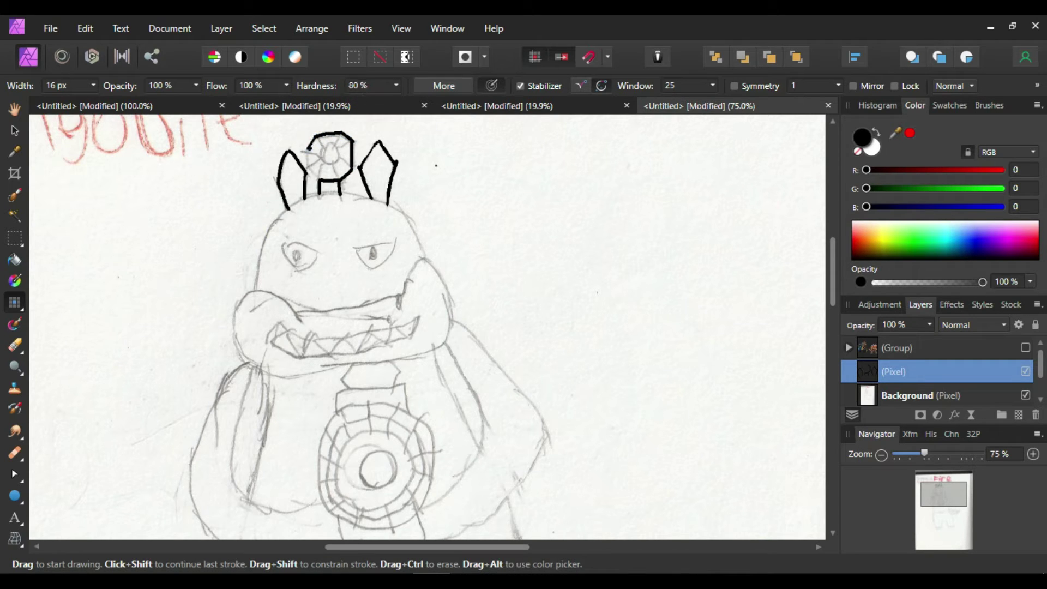
key("ctrl+z")
key("ctrl+shift+z")
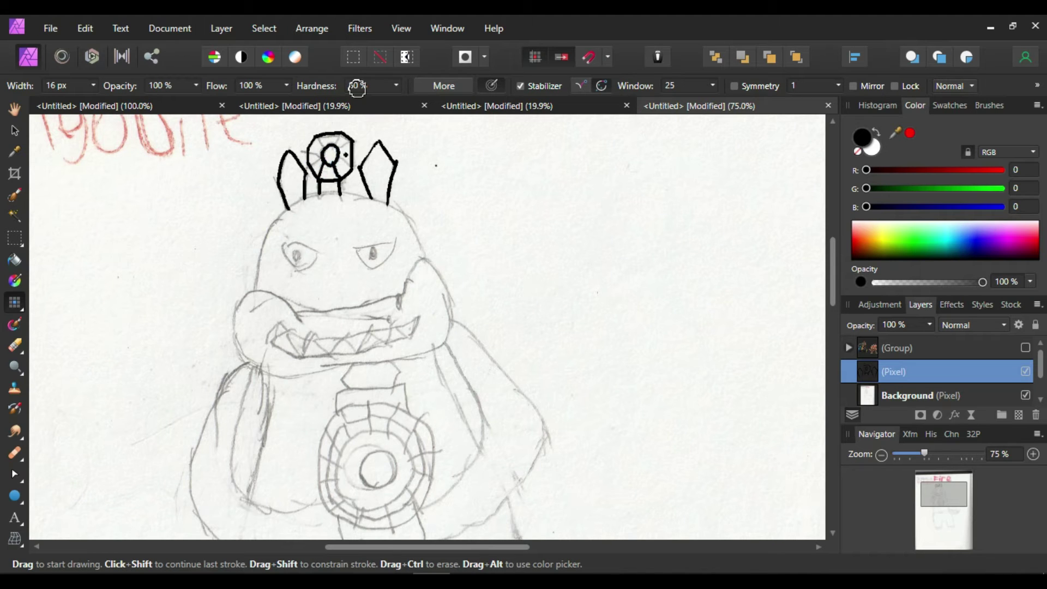
Ink the radiating spokes between the ornament's centre ring and its outer rim.
key("ctrl+z")
key("ctrl+shift+z")
key("ctrl+z")
key("ctrl+shift+z")
key("ctrl+z")
key("ctrl+shift+z")
key("ctrl+z")
left_click_drag(312, 169, 321, 160)
key("ctrl+z")
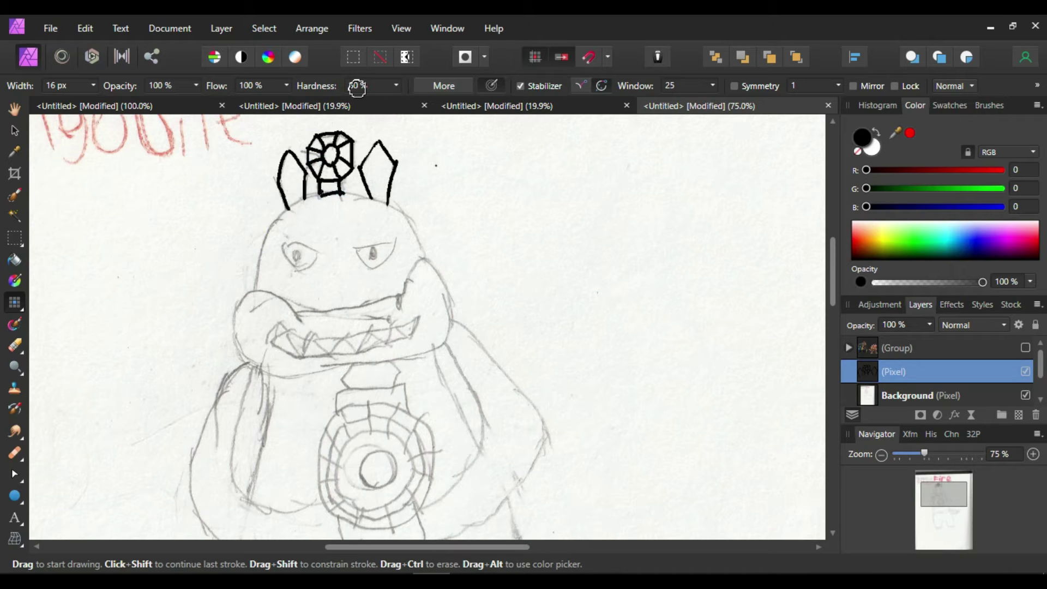
Ink the crown line of the head beneath the ornament, joining the two spikes.
key("ctrl+z")
key("ctrl+z")
left_click_drag(317, 194, 375, 198)
key("ctrl+z")
key("ctrl+z")
key("ctrl+shift+z")
key("ctrl+z")
key("ctrl+shift+z")
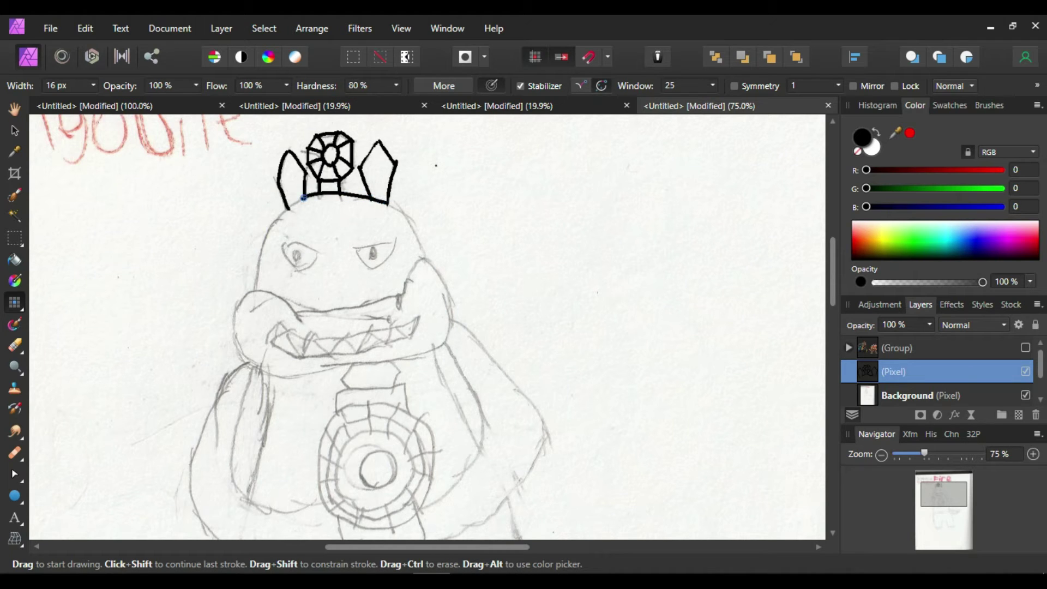
Ink both sides of the domed head from the spikes down to the muzzle.
mouse_move(388, 203)
left_mouse_down()
mouse_move(434, 269)
mouse_move(388, 203)
mouse_move(428, 244)
mouse_move(382, 203)
mouse_move(425, 262)
left_mouse_up()
key("ctrl+z")
key("ctrl+z")
key("ctrl+z")
key("ctrl+z")
key("ctrl+z")
key("ctrl+z")
Ink both angry eyes as angular outlines with solid black pupils.
left_click_drag(355, 247, 396, 244)
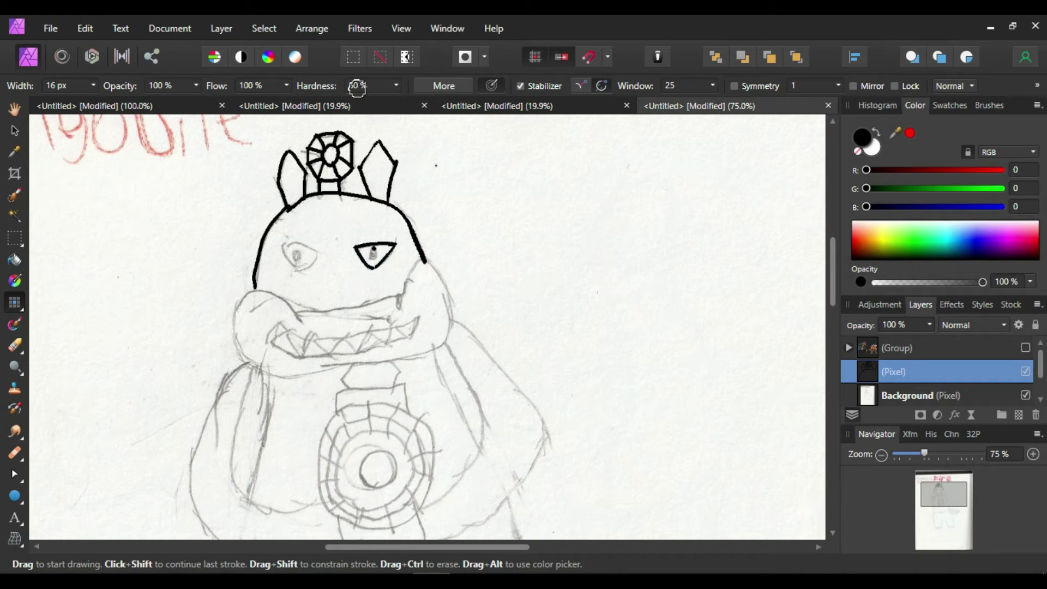
key("ctrl+z")
mouse_move(284, 249)
left_mouse_down()
mouse_move(319, 247)
mouse_move(301, 271)
mouse_move(282, 247)
mouse_move(301, 271)
left_mouse_up()
key("ctrl+z")
key("ctrl+z")
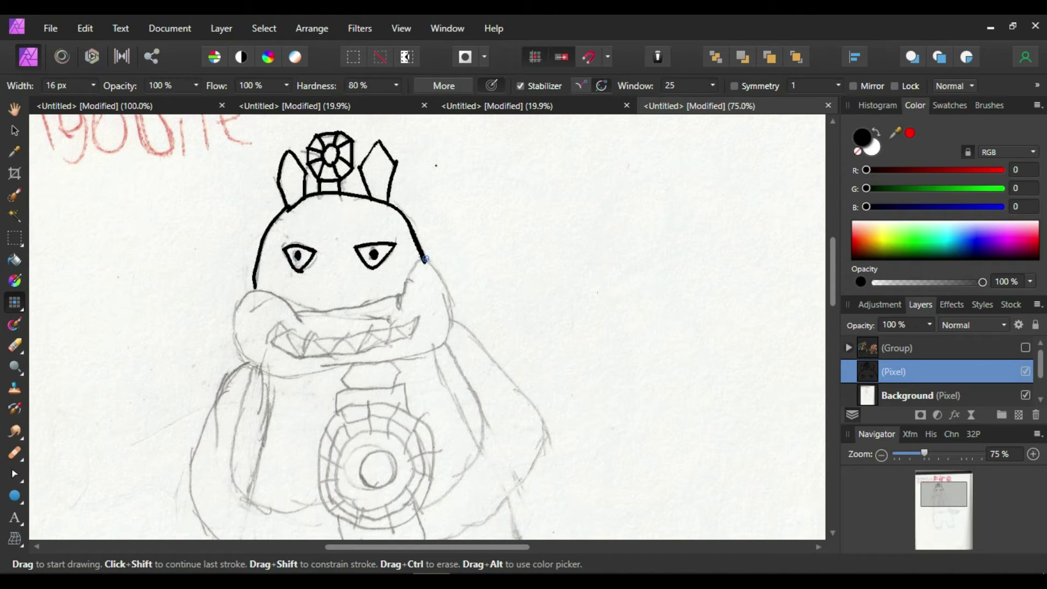
Ink the upper edge of the muzzle across the face and add the nostril marks.
key("ctrl+z")
key("ctrl+z")
mouse_move(252, 285)
left_mouse_down()
mouse_move(285, 304)
mouse_move(403, 295)
mouse_move(288, 315)
left_mouse_up()
key("ctrl+z")
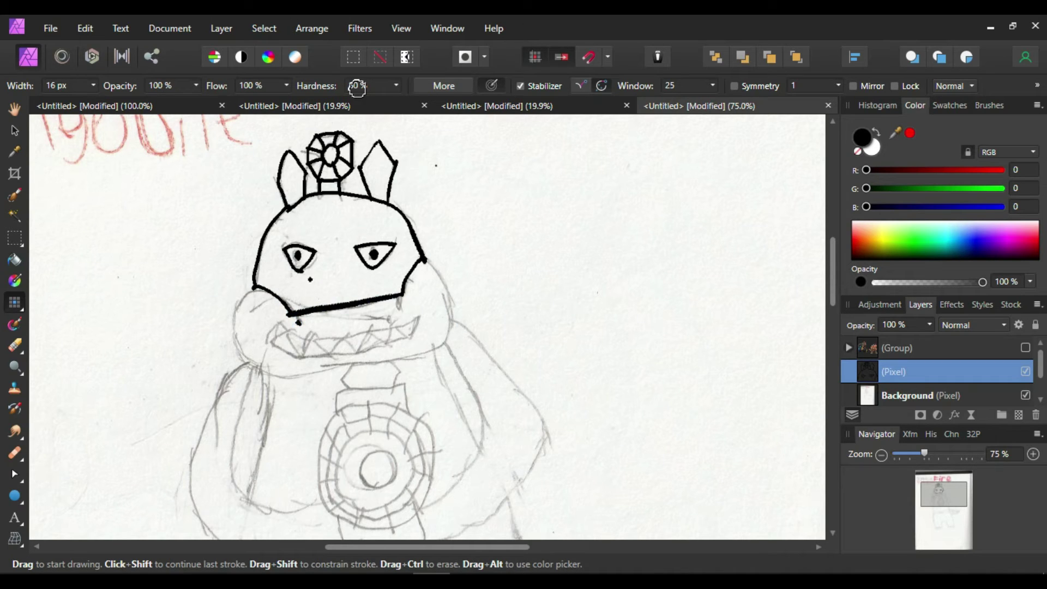
Ink the large rounded jaw outline from the right side of the head around to the left side.
mouse_move(423, 257)
left_mouse_down()
mouse_move(451, 307)
mouse_move(437, 270)
mouse_move(418, 364)
left_mouse_up()
key("ctrl+z")
key("ctrl+z")
mouse_move(251, 290)
left_mouse_down()
mouse_move(233, 328)
mouse_move(330, 372)
mouse_move(422, 274)
mouse_move(422, 261)
mouse_move(443, 320)
left_mouse_up()
key("ctrl+z")
key("ctrl+z")
key("ctrl+z")
left_click_drag(423, 261, 432, 342)
key("ctrl+z")
mouse_move(423, 260)
left_mouse_down()
mouse_move(444, 331)
mouse_move(425, 352)
left_mouse_up()
key("ctrl+z")
mouse_move(423, 261)
left_mouse_down()
mouse_move(452, 315)
mouse_move(419, 350)
mouse_move(322, 373)
mouse_move(256, 371)
mouse_move(254, 286)
left_mouse_up()
left_click(283, 230)
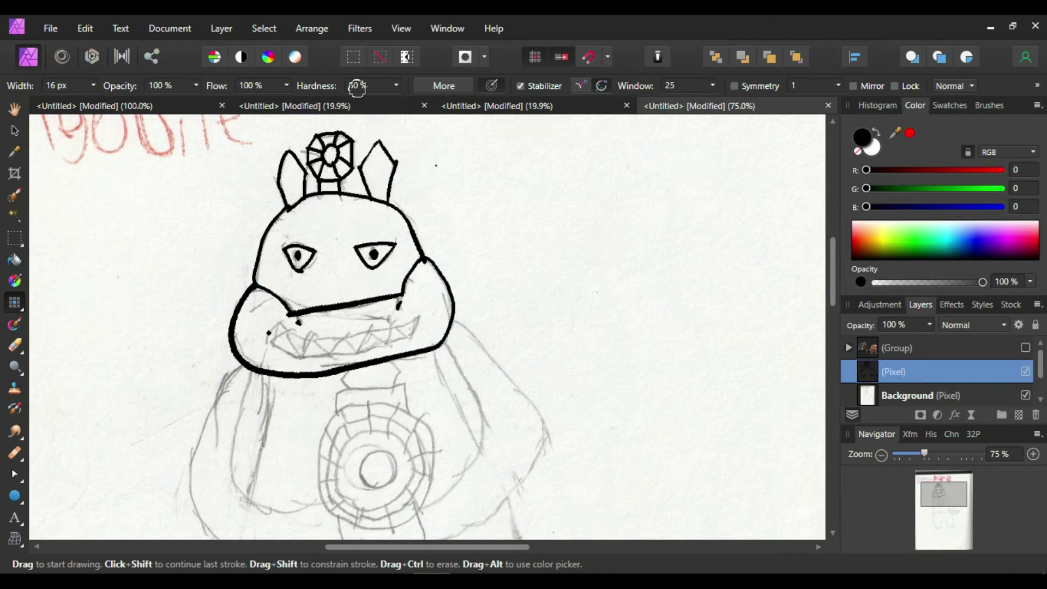
Ink the wide grinning mouth outline and fill it with a zigzag row of triangular teeth.
key("ctrl+z")
left_click_drag(277, 323, 269, 342)
left_click_drag(418, 309, 431, 325)
key("ctrl+z")
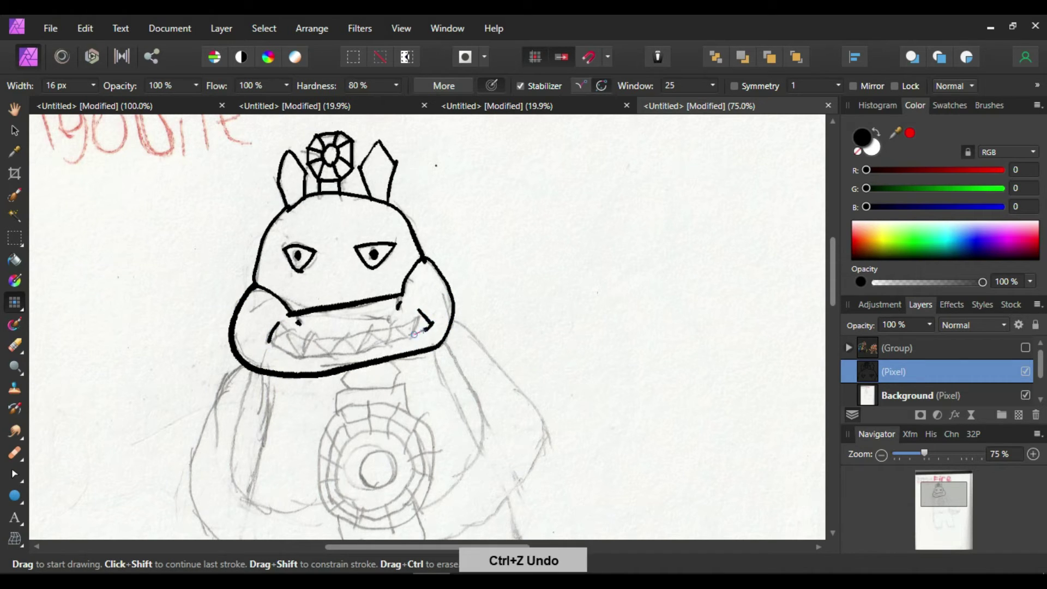
mouse_move(275, 325)
left_mouse_down()
mouse_move(429, 323)
mouse_move(273, 329)
left_mouse_up()
key("ctrl+z")
key("ctrl+z")
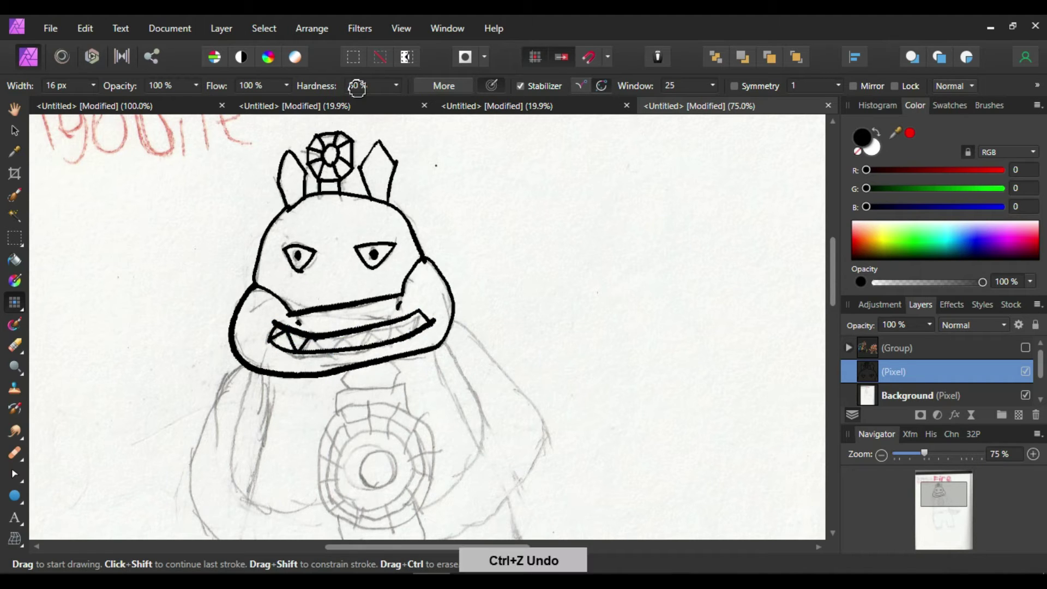
key("ctrl+z")
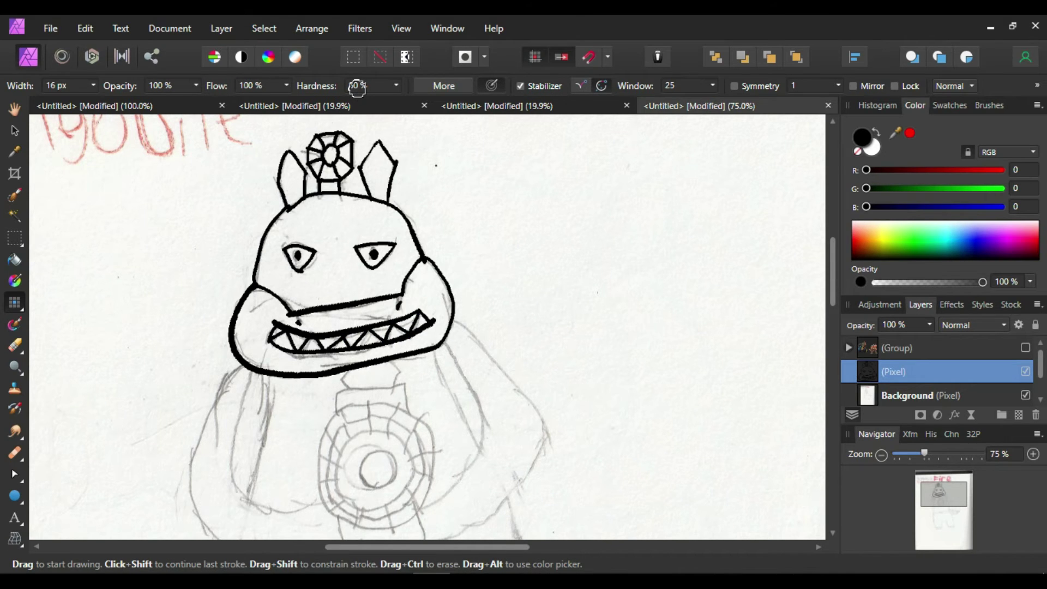
Ink the outer and inner contours of the bent right arm from the jaw to the wrist.
scroll(835, 276, "down", 3)
mouse_move(444, 169)
left_mouse_down()
mouse_move(481, 240)
mouse_move(421, 338)
mouse_move(426, 373)
mouse_move(461, 359)
mouse_move(428, 375)
mouse_move(543, 258)
left_mouse_up()
key("ctrl+z")
key("ctrl+z")
mouse_move(450, 148)
left_mouse_down()
mouse_move(491, 175)
mouse_move(545, 252)
mouse_move(531, 217)
mouse_move(457, 160)
mouse_move(501, 189)
mouse_move(544, 261)
mouse_move(493, 182)
mouse_move(541, 258)
mouse_move(516, 202)
mouse_move(450, 148)
left_mouse_up()
key("ctrl+z")
key("ctrl+z")
key("ctrl+z")
key("ctrl+z")
key("ctrl+z")
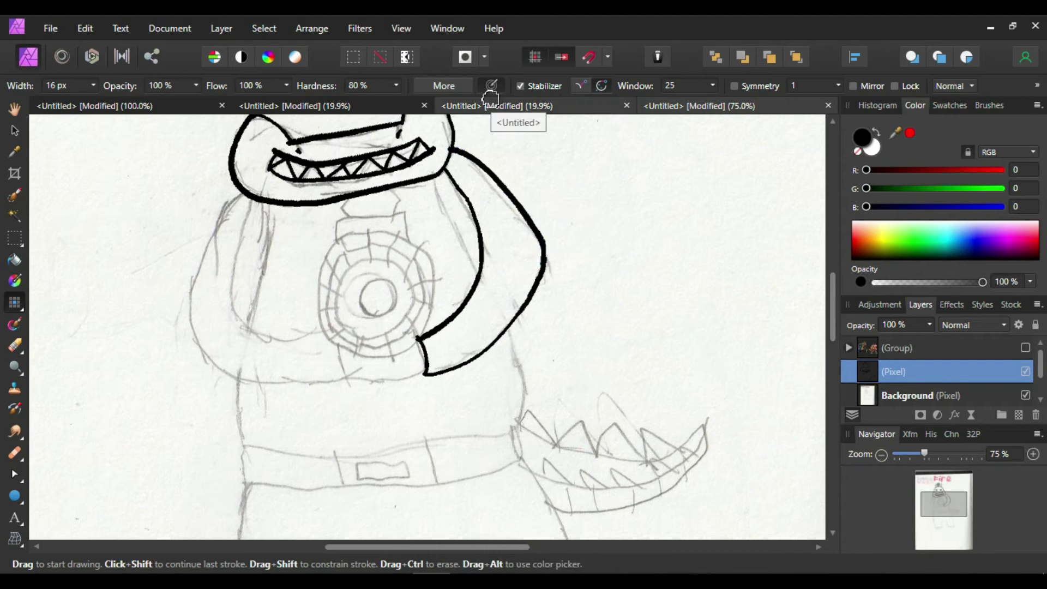
Ink the hand at the end of the right arm, below the round chest medallion.
left_click_drag(242, 192, 191, 348)
key("ctrl+z")
mouse_move(426, 374)
left_mouse_down()
mouse_move(361, 379)
mouse_move(365, 354)
left_mouse_up()
key("ctrl+z")
key("ctrl+z")
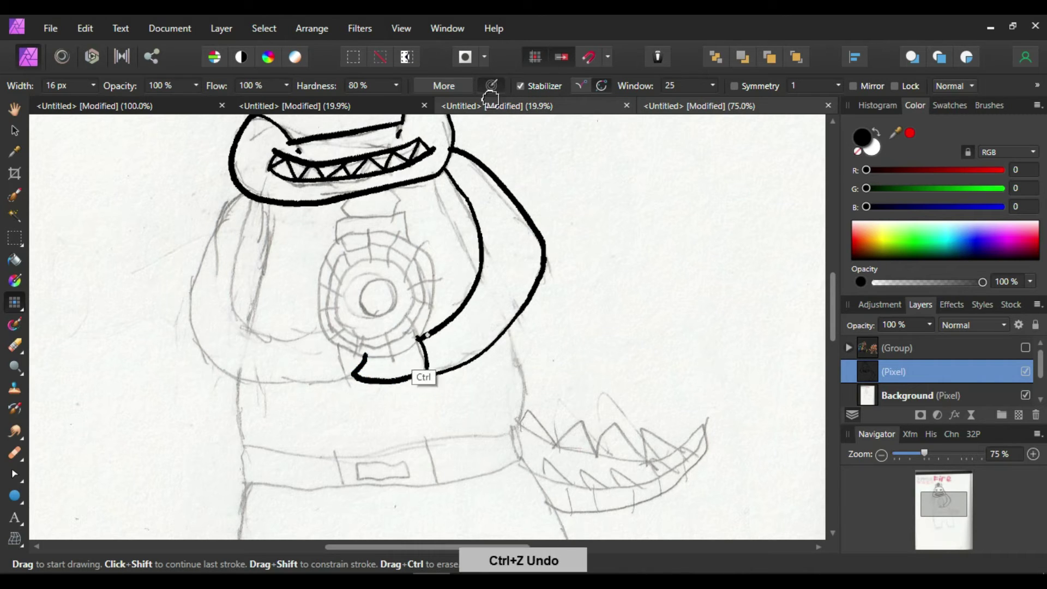
mouse_move(415, 342)
left_mouse_down()
mouse_move(362, 353)
mouse_move(346, 374)
mouse_move(438, 370)
left_mouse_up()
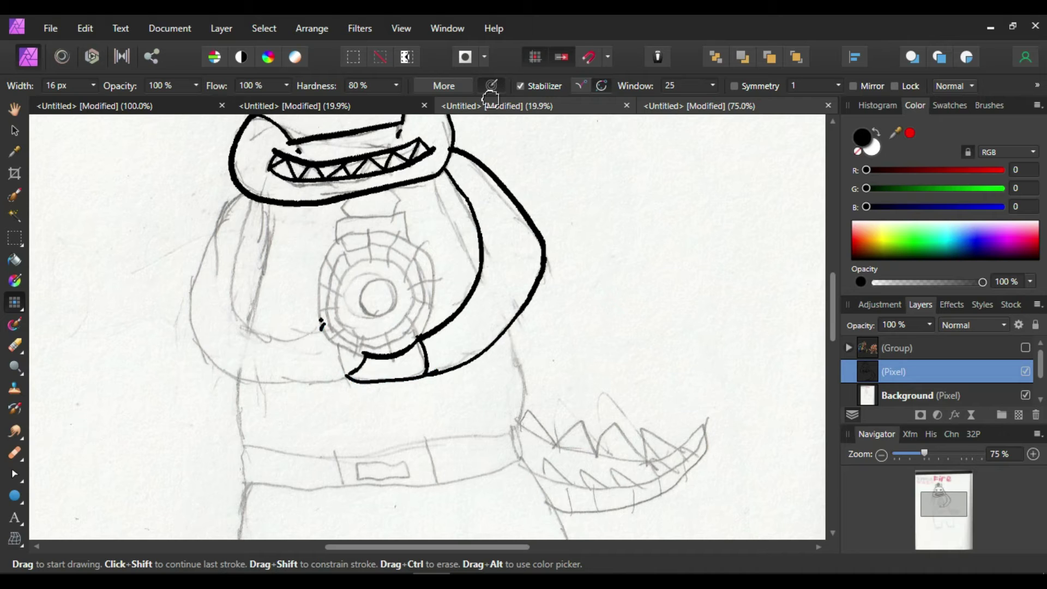
key("ctrl+z")
key("ctrl+z")
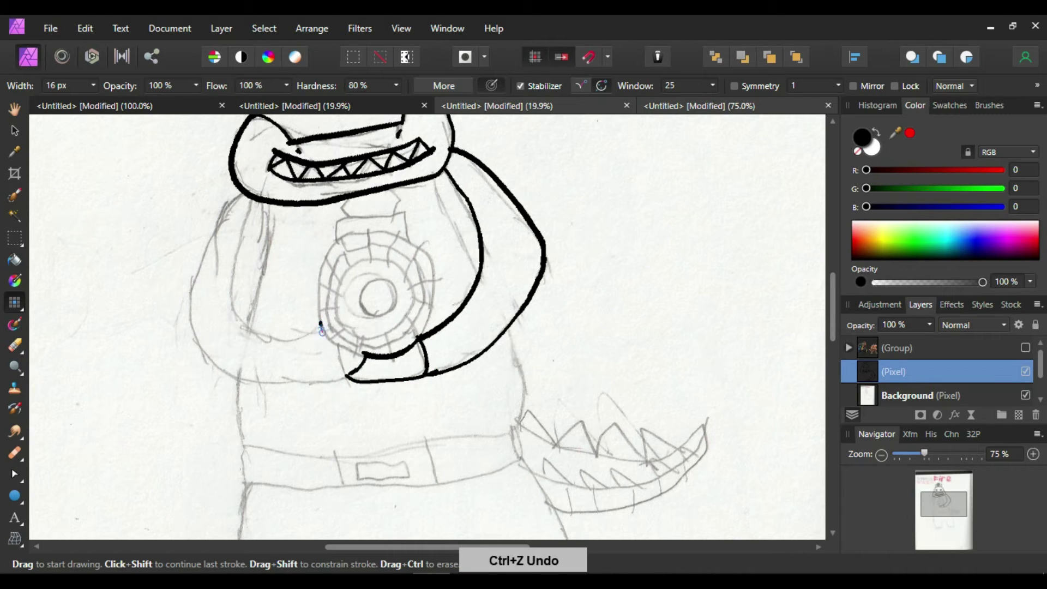
Ink the left arm's inner contour to the medallion's lower edge and the vest line beside it.
mouse_move(320, 325)
left_mouse_down()
mouse_move(257, 332)
mouse_move(228, 259)
left_mouse_up()
key("ctrl+z")
mouse_move(251, 199)
left_mouse_down()
mouse_move(243, 320)
mouse_move(313, 326)
mouse_move(257, 310)
mouse_move(213, 224)
mouse_move(190, 319)
mouse_move(210, 246)
mouse_move(196, 350)
mouse_move(323, 377)
left_mouse_up()
key("ctrl+z")
key("ctrl+z")
Ink the left arm's outer contour down to the hand and the vest line along the right side of the chest.
mouse_move(239, 197)
left_mouse_down()
mouse_move(199, 264)
mouse_move(191, 338)
mouse_move(342, 378)
mouse_move(229, 367)
left_mouse_up()
key("ctrl+z")
key("ctrl+z")
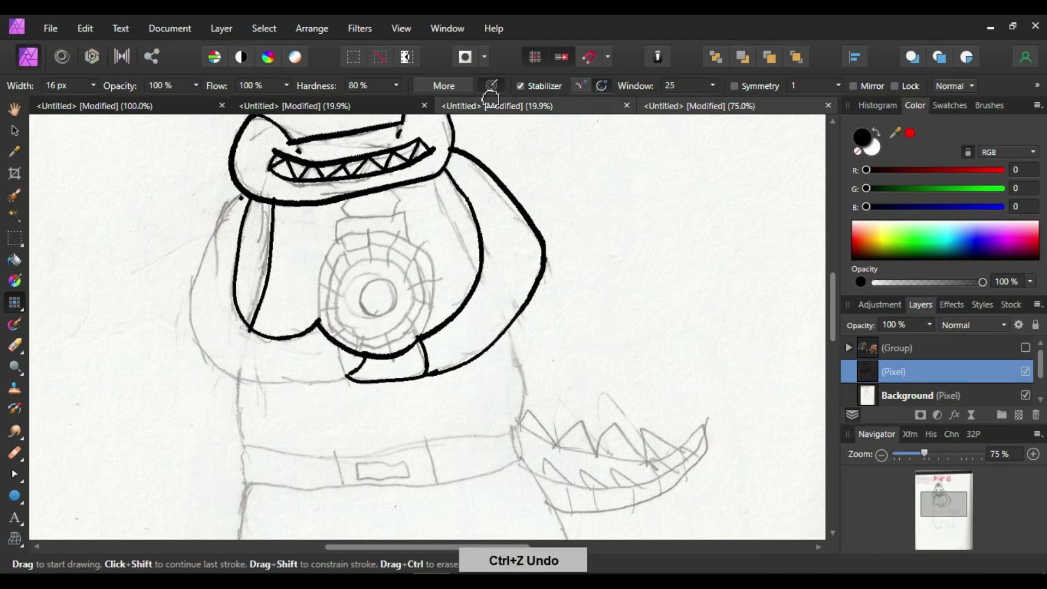
key("ctrl+z")
mouse_move(241, 195)
left_mouse_down()
mouse_move(194, 295)
mouse_move(253, 376)
mouse_move(349, 376)
mouse_move(322, 383)
mouse_move(193, 319)
mouse_move(236, 192)
mouse_move(194, 275)
mouse_move(244, 380)
mouse_move(351, 376)
left_mouse_up()
key("ctrl+z")
key("ctrl+z")
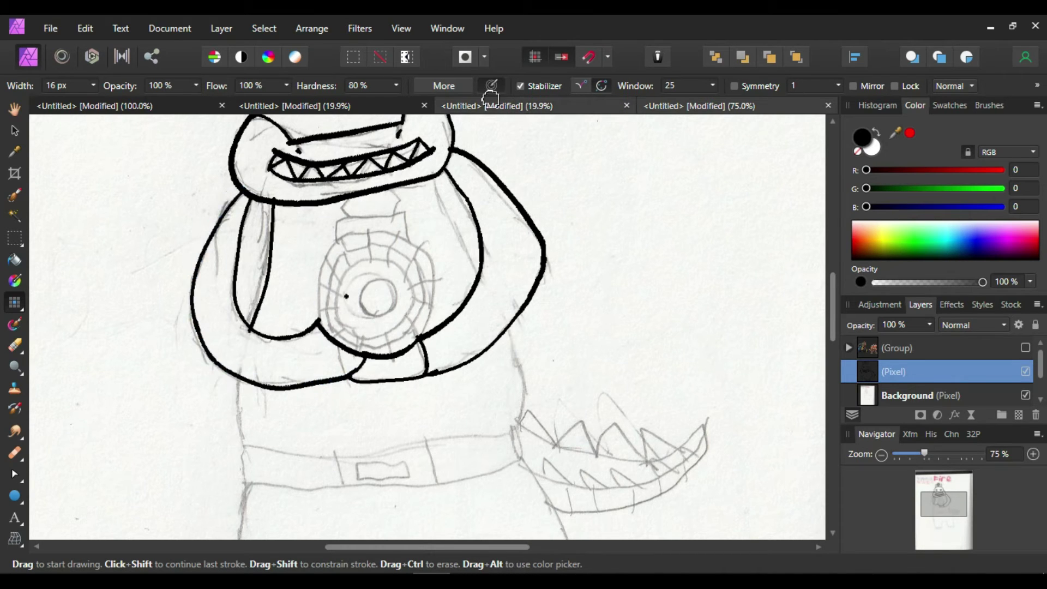
mouse_move(433, 180)
left_mouse_down()
mouse_move(453, 239)
mouse_move(447, 186)
mouse_move(451, 227)
mouse_move(478, 276)
left_mouse_up()
key("ctrl+z")
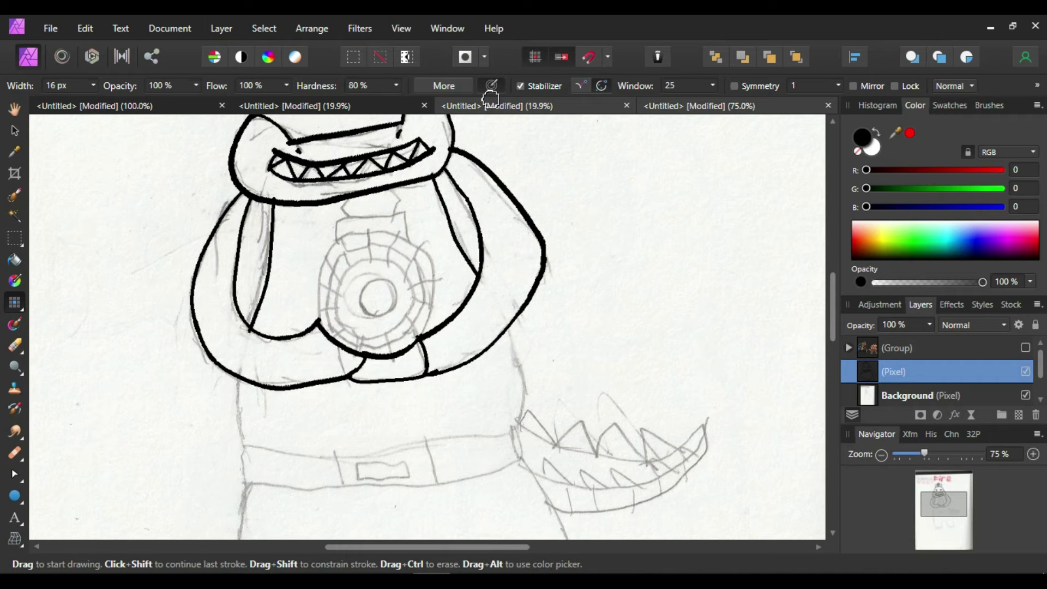
Ink the right and left sides of the torso from below the arms down to the belt.
scroll(831, 292, "down", 3)
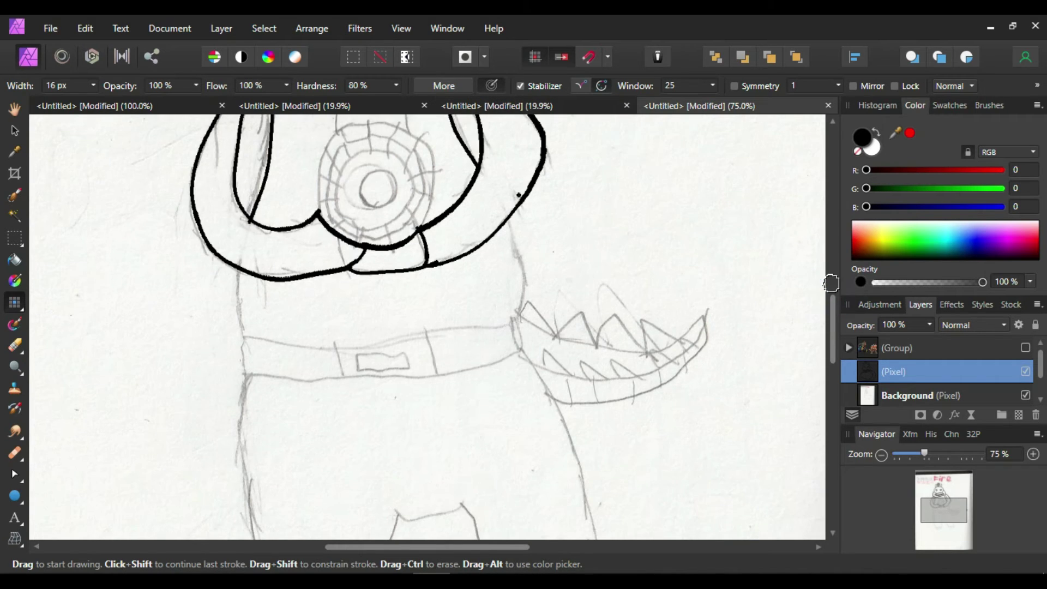
mouse_move(521, 201)
left_mouse_down()
mouse_move(516, 321)
mouse_move(522, 230)
mouse_move(510, 211)
mouse_move(519, 316)
left_mouse_up()
key("ctrl+z")
key("ctrl+z")
key("ctrl+z")
key("ctrl+z")
key("ctrl+z")
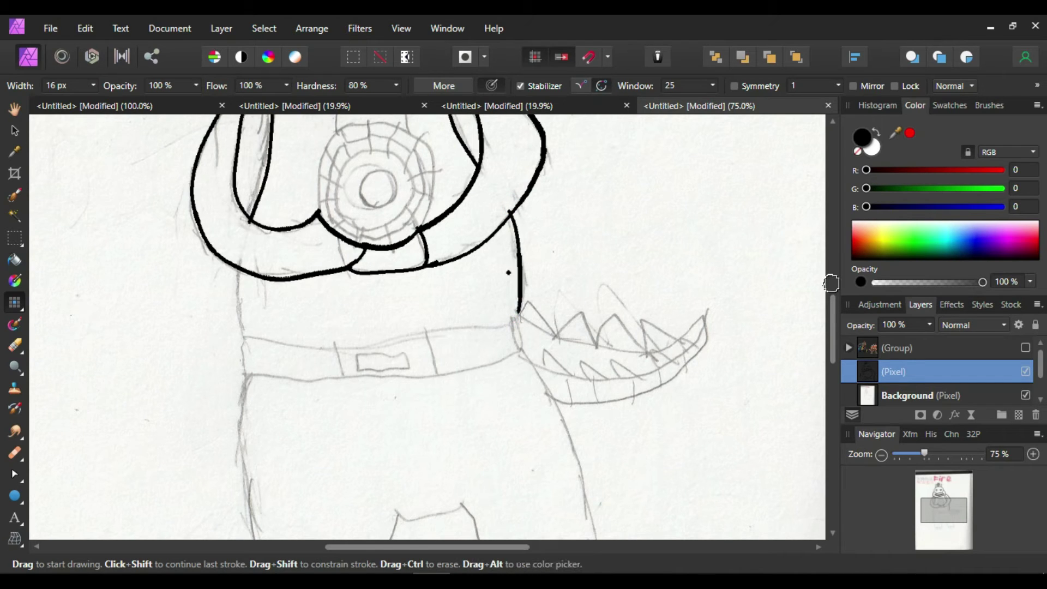
mouse_move(239, 273)
left_mouse_down()
mouse_move(245, 336)
mouse_move(427, 341)
left_mouse_up()
key("ctrl+z")
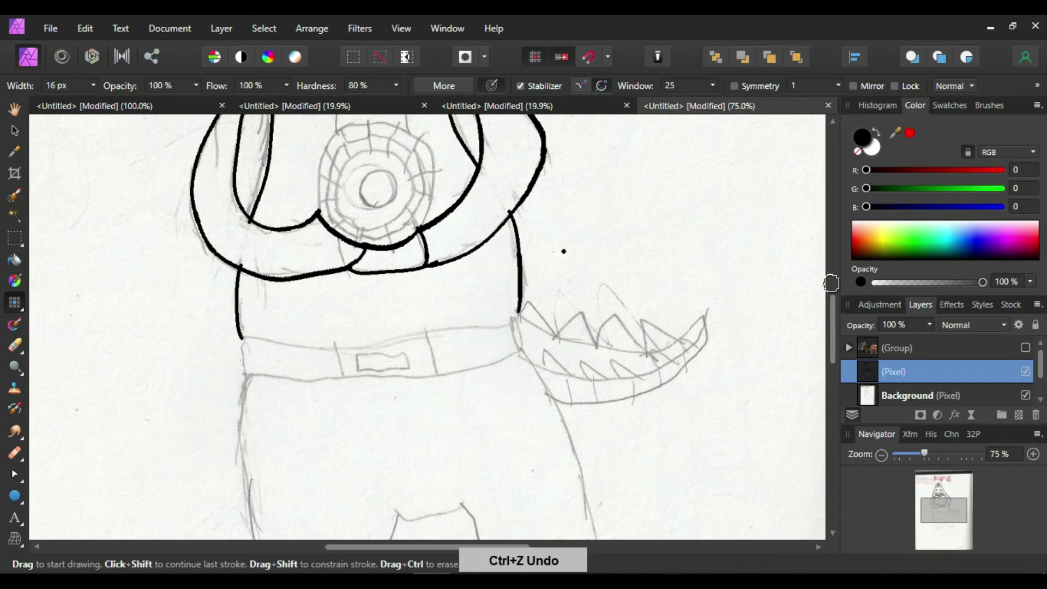
Ink the belt's outline around the waist, including its upper and lower edges and both ends.
left_click_drag(509, 319, 344, 332)
key("ctrl+z")
left_click_drag(243, 337, 378, 345)
key("ctrl+z")
mouse_move(240, 335)
left_mouse_down()
mouse_move(385, 345)
mouse_move(523, 308)
mouse_move(444, 343)
mouse_move(240, 335)
mouse_move(493, 323)
mouse_move(518, 309)
mouse_move(372, 336)
mouse_move(240, 334)
mouse_move(242, 371)
left_mouse_up()
key("ctrl+z")
key("ctrl+z")
key("ctrl+z")
mouse_move(519, 308)
left_mouse_down()
mouse_move(521, 354)
mouse_move(241, 376)
mouse_move(520, 354)
left_mouse_up()
key("ctrl+z")
Ink the two vertical dividers on the belt and the rectangular buckle between them.
left_click_drag(429, 331, 432, 367)
mouse_move(337, 342)
left_mouse_down()
mouse_move(340, 378)
mouse_move(423, 335)
mouse_move(414, 365)
mouse_move(417, 342)
mouse_move(349, 368)
mouse_move(354, 349)
left_mouse_up()
key("ctrl+z")
Ink the tail's curved upper contour from the belt towards the tip.
mouse_move(523, 315)
left_mouse_down()
mouse_move(727, 320)
mouse_move(569, 355)
left_mouse_up()
key("ctrl+z")
key("ctrl+z")
mouse_move(531, 316)
left_mouse_down()
mouse_move(626, 336)
mouse_move(617, 355)
mouse_move(522, 319)
mouse_move(541, 331)
mouse_move(693, 322)
mouse_move(562, 339)
mouse_move(522, 315)
left_mouse_up()
key("ctrl+z")
key("ctrl+z")
key("ctrl+z")
Ink the tail's lower contour and inner curve, plus the adjoining outer line of the right leg.
mouse_move(696, 337)
left_mouse_down()
mouse_move(526, 375)
mouse_move(550, 403)
left_mouse_up()
key("ctrl+z")
key("ctrl+z")
mouse_move(522, 352)
left_mouse_down()
mouse_move(572, 432)
mouse_move(593, 541)
mouse_move(603, 546)
left_mouse_up()
key("ctrl+z")
left_click_drag(702, 315, 554, 406)
key("ctrl+z")
key("ctrl+z")
mouse_move(702, 315)
left_mouse_down()
mouse_move(620, 417)
mouse_move(572, 428)
left_mouse_up()
left_click_drag(533, 361, 704, 317)
key("ctrl+z")
Ink the row of small spikes along the tail's inner curve.
mouse_move(682, 352)
left_mouse_down()
mouse_move(550, 380)
mouse_move(688, 347)
mouse_move(679, 353)
left_mouse_up()
key("ctrl+z")
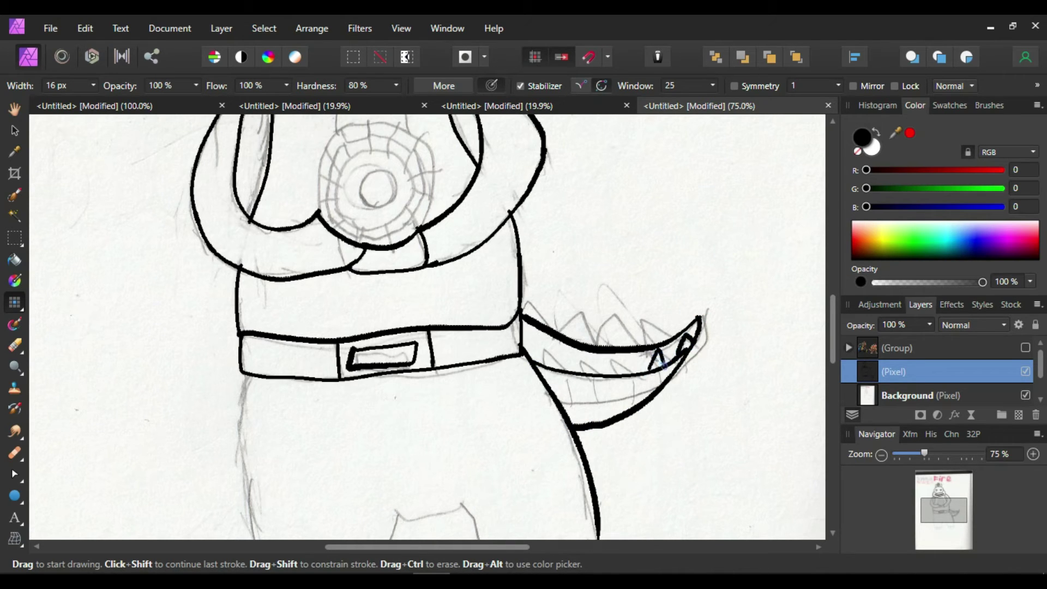
key("ctrl+z")
mouse_move(614, 360)
left_mouse_down()
mouse_move(627, 372)
mouse_move(597, 374)
mouse_move(582, 360)
mouse_move(596, 375)
mouse_move(558, 368)
left_mouse_up()
key("ctrl+z")
Ink the four larger spikes along the tail's upper contour.
left_click_drag(534, 306, 539, 321)
mouse_move(551, 327)
left_mouse_down()
mouse_move(575, 306)
mouse_move(577, 332)
left_mouse_up()
mouse_move(598, 345)
left_mouse_down()
mouse_move(613, 317)
mouse_move(633, 346)
left_mouse_up()
mouse_move(645, 347)
left_mouse_down()
mouse_move(649, 335)
mouse_move(681, 335)
left_mouse_up()
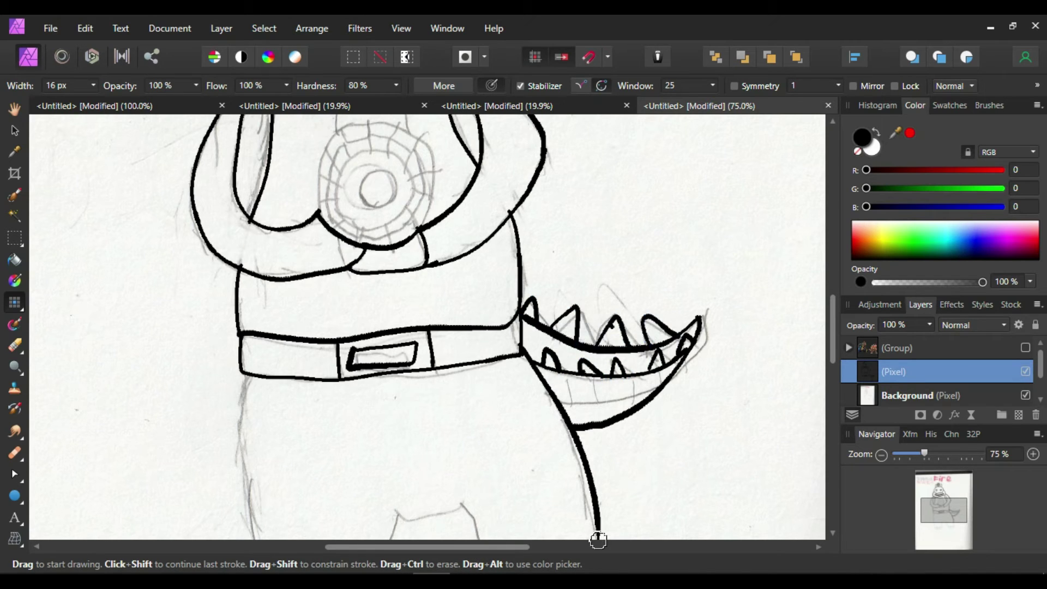
Ink the curved band on the tail's underside and the short lines dividing it into segments.
left_click_drag(562, 408, 660, 375)
key("ctrl+z")
mouse_move(562, 406)
left_mouse_down()
mouse_move(654, 386)
mouse_move(595, 402)
left_mouse_up()
key("ctrl+z")
left_click_drag(566, 381, 567, 396)
Ink the small circle at the centre of the chest medallion.
mouse_move(832, 303)
left_mouse_down()
mouse_move(832, 347)
mouse_move(836, 287)
left_mouse_up()
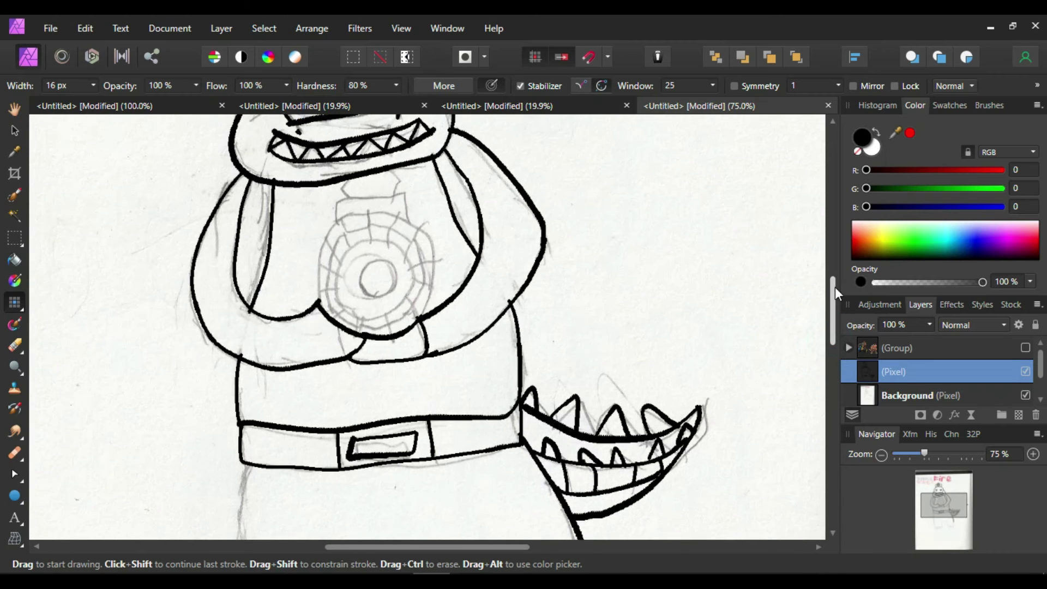
mouse_move(365, 293)
left_mouse_down()
mouse_move(394, 288)
mouse_move(366, 297)
mouse_move(407, 267)
mouse_move(404, 248)
left_mouse_up()
key("ctrl+z")
key("ctrl+minus")
key("ctrl+minus")
key("ctrl+plus")
key("ctrl+plus")
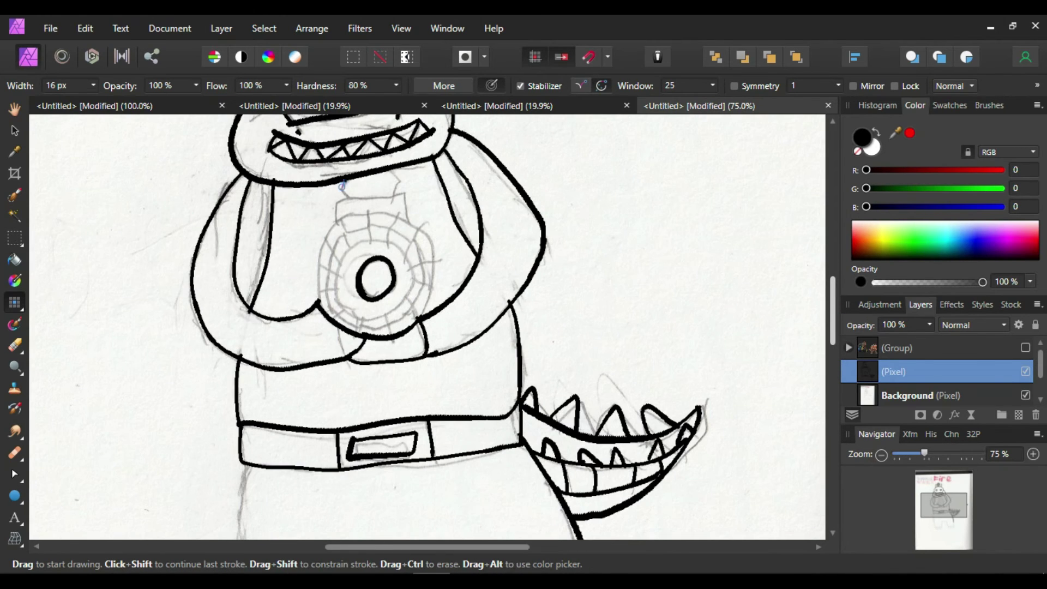
Ink the angular link below the jaw and the top of the bracket above the medallion.
key("ctrl+z")
mouse_move(396, 183)
left_mouse_down()
mouse_move(392, 195)
mouse_move(358, 200)
mouse_move(406, 192)
left_mouse_up()
key("ctrl+z")
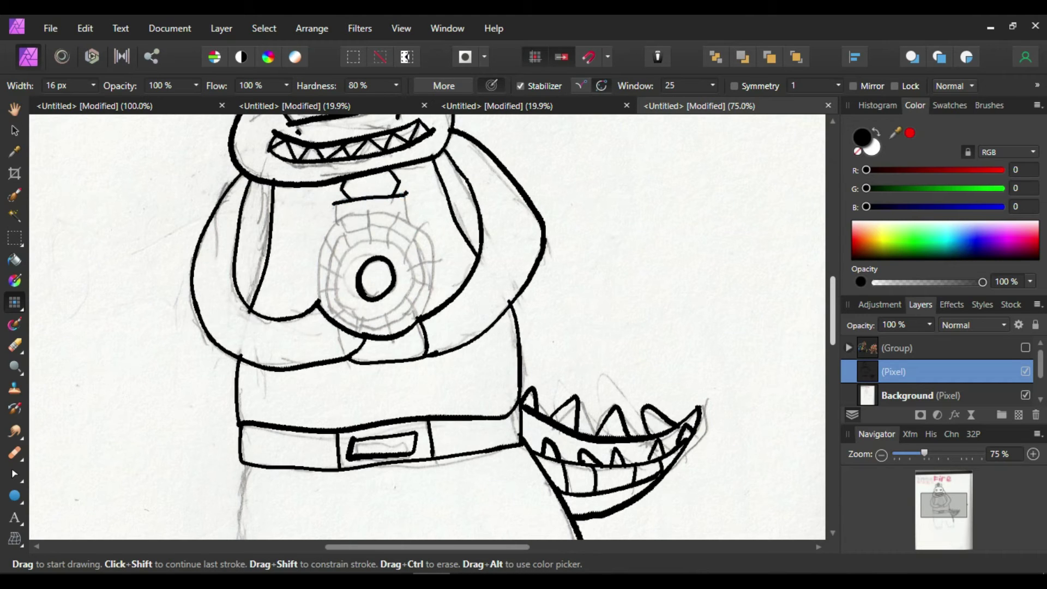
key("ctrl+z")
Ink the medallion's outer circle and the sides of the bracket joining it.
mouse_move(372, 214)
left_mouse_down()
mouse_move(354, 215)
mouse_move(308, 300)
mouse_move(345, 214)
mouse_move(317, 304)
mouse_move(338, 221)
mouse_move(398, 219)
left_mouse_up()
key("ctrl+z")
key("ctrl+z")
key("ctrl+z")
key("ctrl+z")
mouse_move(418, 319)
left_mouse_down()
mouse_move(437, 262)
mouse_move(321, 308)
mouse_move(335, 221)
mouse_move(421, 326)
left_mouse_up()
key("ctrl+z")
key("ctrl+z")
left_click_drag(406, 217, 418, 321)
key("ctrl+z")
mouse_move(409, 221)
left_mouse_down()
mouse_move(419, 321)
mouse_move(328, 220)
left_mouse_up()
key("ctrl+z")
Ink the ring around the medallion's central circle.
mouse_move(411, 224)
left_mouse_down()
mouse_move(338, 220)
mouse_move(322, 299)
mouse_move(374, 244)
left_mouse_up()
key("ctrl+z")
mouse_move(358, 309)
left_mouse_down()
mouse_move(385, 241)
mouse_move(394, 310)
left_mouse_up()
key("ctrl+z")
left_click_drag(367, 313, 398, 302)
key("ctrl+z")
mouse_move(356, 312)
left_mouse_down()
mouse_move(366, 249)
mouse_move(356, 248)
mouse_move(396, 308)
mouse_move(360, 251)
left_mouse_up()
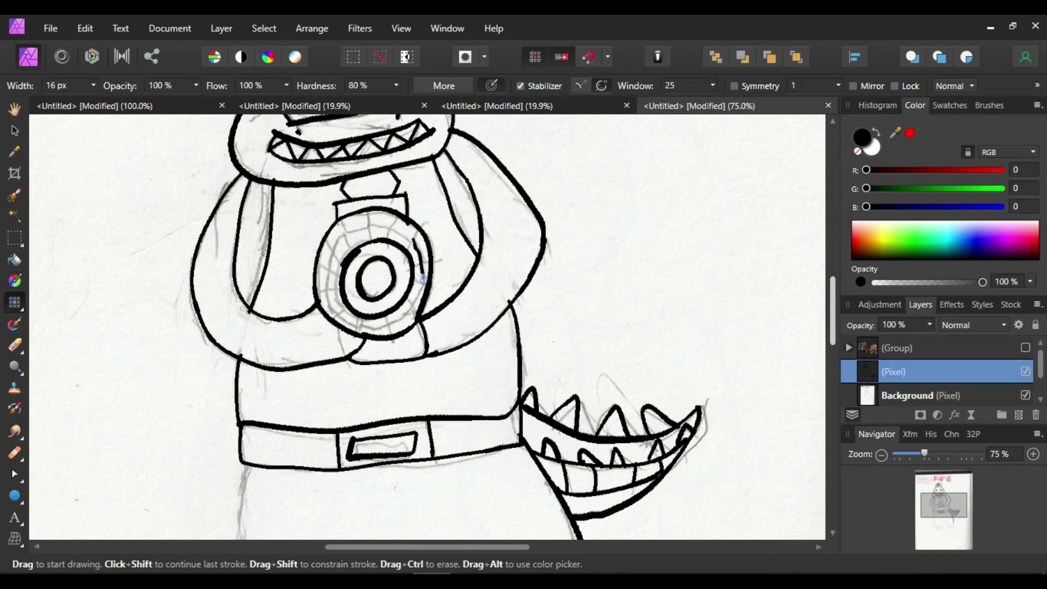
Ink the radial spokes between the medallion's inner ring and outer circle.
key("ctrl+z")
mouse_move(418, 229)
left_mouse_down()
mouse_move(415, 264)
mouse_move(430, 260)
mouse_move(425, 287)
mouse_move(432, 282)
left_mouse_up()
key("ctrl+z")
key("ctrl+z")
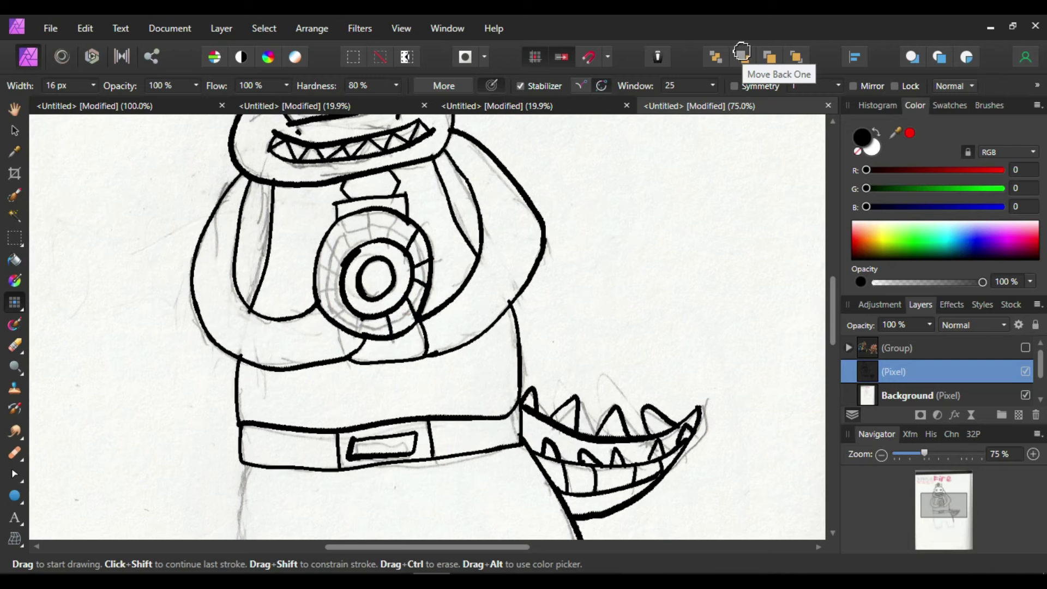
left_click_drag(361, 319, 356, 333)
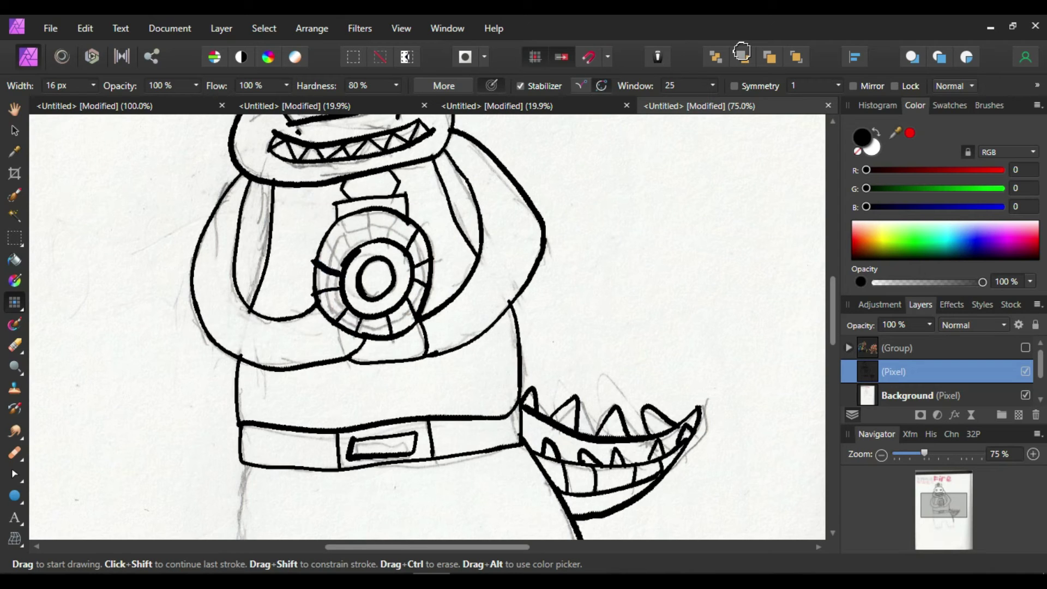
key("ctrl+z")
key("ctrl+z")
mouse_move(342, 273)
left_mouse_down()
mouse_move(319, 255)
mouse_move(333, 224)
mouse_move(352, 247)
left_mouse_up()
key("ctrl+z")
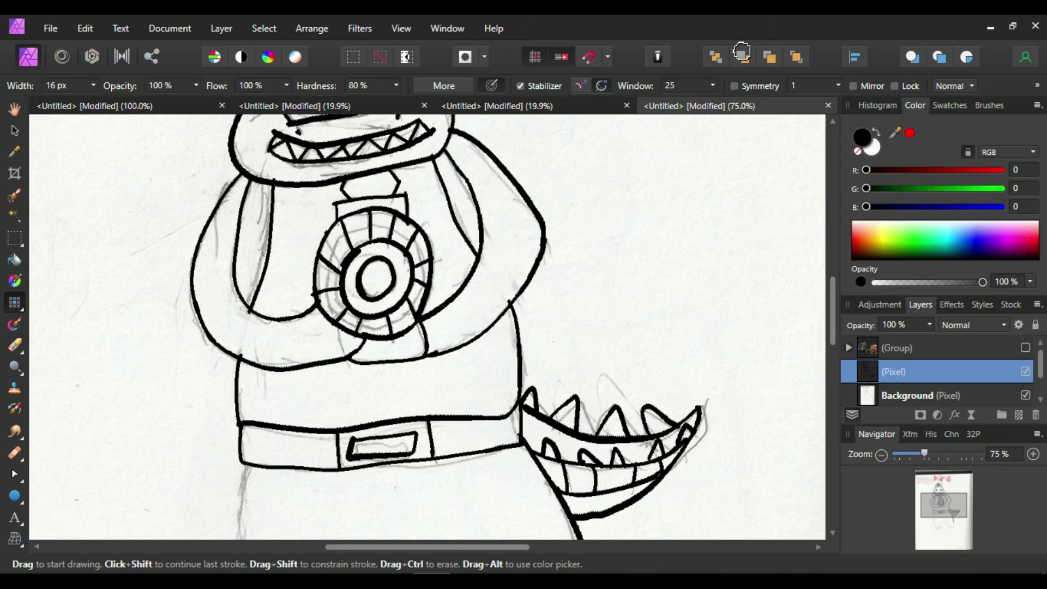
Ink the intermediate ring across the spokes to split the medallion's band into two rows of cells.
key("ctrl+z")
mouse_move(329, 262)
left_mouse_down()
mouse_move(327, 299)
mouse_move(340, 321)
mouse_move(328, 300)
left_mouse_up()
key("ctrl+z")
key("ctrl+z")
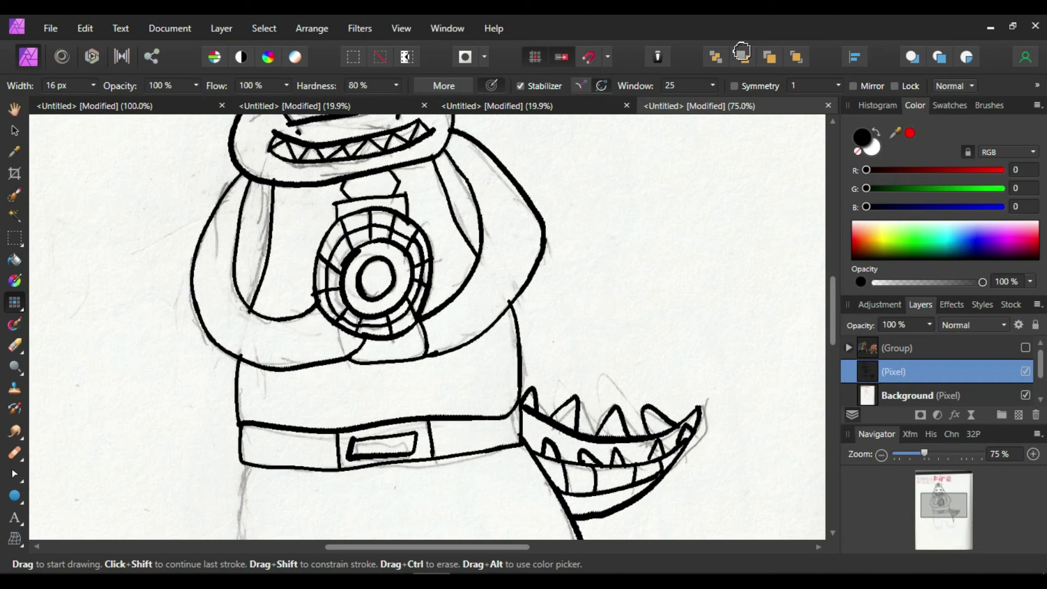
Ink the lower part of the right leg and its foot with three toes.
left_click_drag(833, 297, 825, 364)
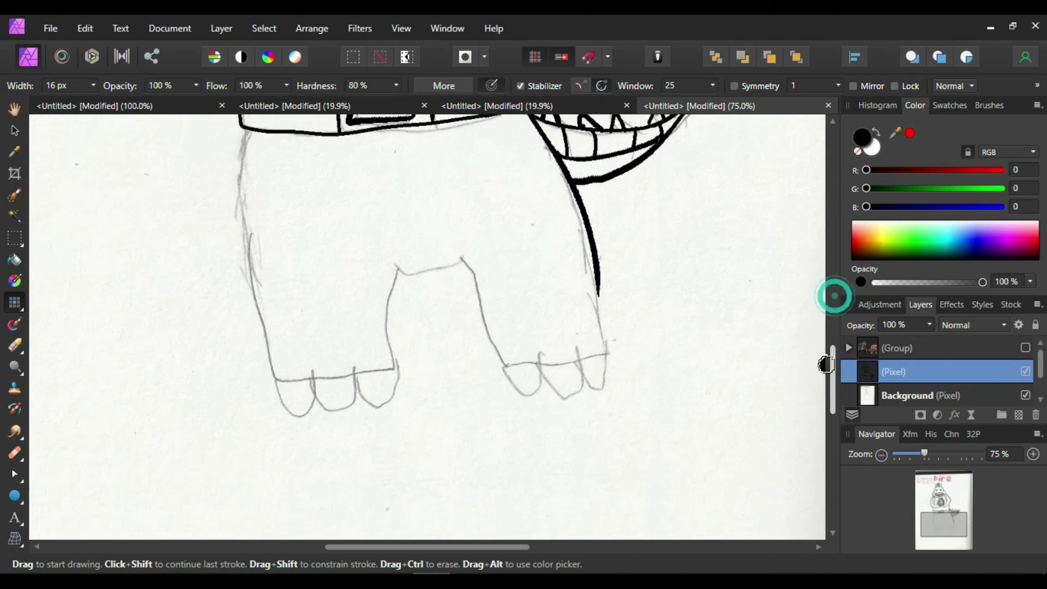
key("ctrl+z")
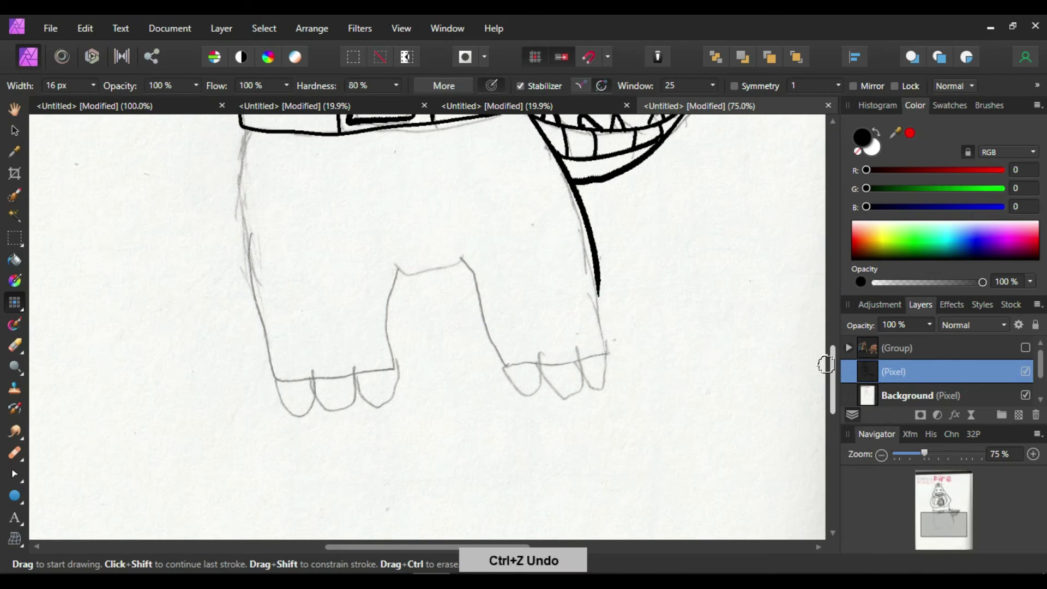
mouse_move(560, 357)
left_mouse_down()
mouse_move(499, 365)
mouse_move(518, 392)
mouse_move(539, 358)
left_mouse_up()
mouse_move(541, 366)
left_mouse_down()
mouse_move(547, 392)
mouse_move(572, 350)
mouse_move(578, 370)
mouse_move(597, 373)
mouse_move(577, 354)
left_mouse_up()
key("ctrl+z")
key("ctrl+z")
mouse_move(505, 366)
left_mouse_down()
mouse_move(473, 283)
mouse_move(494, 356)
left_mouse_up()
key("ctrl+z")
key("ctrl+z")
mouse_move(504, 365)
left_mouse_down()
mouse_move(475, 267)
mouse_move(462, 258)
mouse_move(504, 370)
left_mouse_up()
key("ctrl+z")
Ink the crotch line between the legs and the left leg's inner contour.
mouse_move(465, 254)
left_mouse_down()
mouse_move(397, 268)
mouse_move(390, 370)
mouse_move(391, 304)
left_mouse_up()
key("ctrl+z")
key("ctrl+z")
left_click_drag(399, 263, 391, 361)
key("ctrl+z")
key("ctrl+z")
mouse_move(398, 265)
left_mouse_down()
mouse_move(393, 367)
mouse_move(376, 375)
left_mouse_up()
key("ctrl+z")
Ink the left leg's outer contour from the belt to the ankle.
left_click_drag(241, 129, 279, 372)
key("ctrl+z")
mouse_move(241, 129)
left_mouse_down()
mouse_move(255, 301)
mouse_move(279, 382)
mouse_move(233, 214)
mouse_move(240, 128)
left_mouse_up()
key("ctrl+z")
Ink the left foot's upper line and its three toes.
left_click_drag(275, 381, 390, 370)
mouse_move(278, 381)
left_mouse_down()
mouse_move(307, 406)
mouse_move(276, 398)
mouse_move(277, 377)
left_mouse_up()
key("ctrl+z")
mouse_move(316, 389)
left_mouse_down()
mouse_move(330, 419)
mouse_move(354, 374)
left_mouse_up()
key("ctrl+z")
mouse_move(355, 374)
left_mouse_down()
mouse_move(355, 385)
mouse_move(355, 377)
mouse_move(392, 371)
left_mouse_up()
key("ctrl+z")
Show the hidden group with the two coloured reference characters below the drawing.
mouse_move(831, 385)
left_mouse_down()
mouse_move(838, 280)
mouse_move(831, 307)
left_mouse_up()
left_click(880, 454)
left_click(880, 454)
left_click(1024, 348)
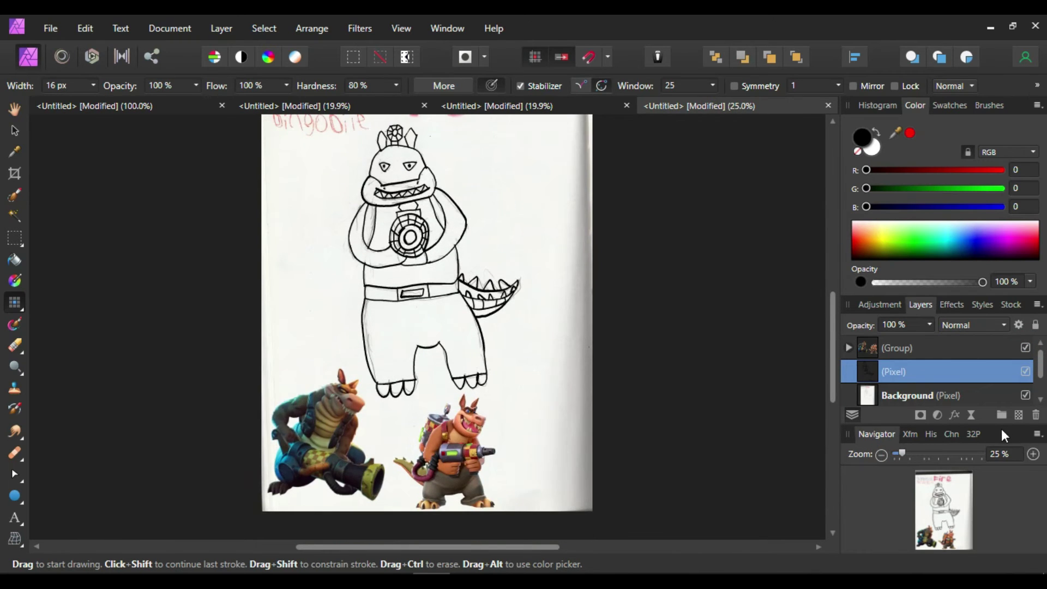
Sample the dark red from the checkered weapon of the orange reference character.
left_click(1031, 454)
left_click_drag(835, 349, 832, 372)
left_click(17, 154)
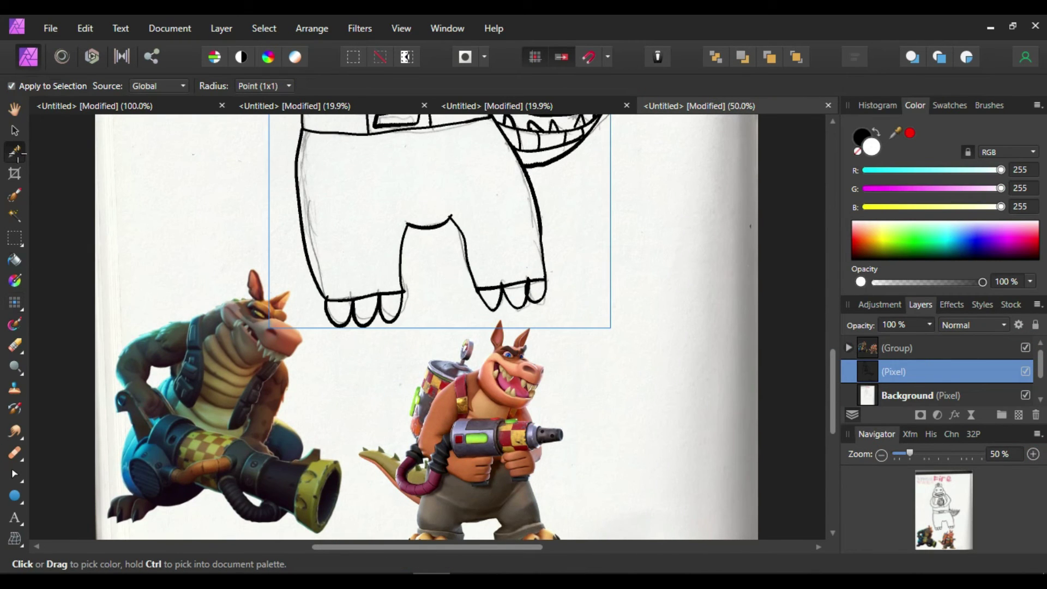
left_click_drag(467, 333, 504, 437)
Flood-fill alternating cells in both rows of the chest medallion with dark red to form a checker pattern.
left_click_drag(833, 390, 832, 297)
left_click(16, 260)
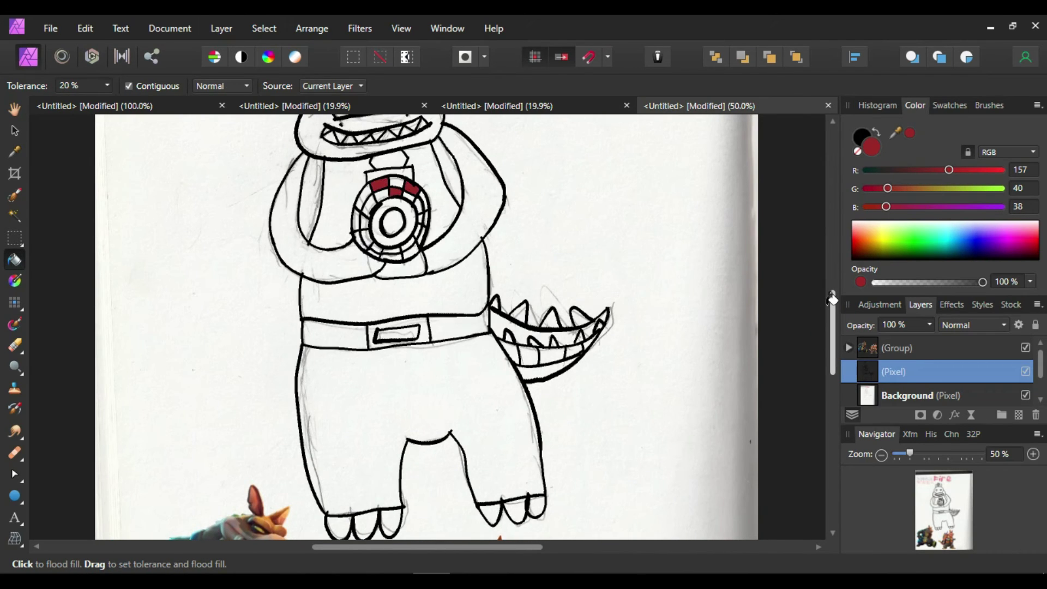
left_click(426, 218)
key("ctrl+z")
left_click(426, 218)
left_click(420, 233)
key("ctrl+z")
left_click(418, 233)
key("ctrl+z")
left_click(418, 231)
left_click(411, 252)
left_click(391, 250)
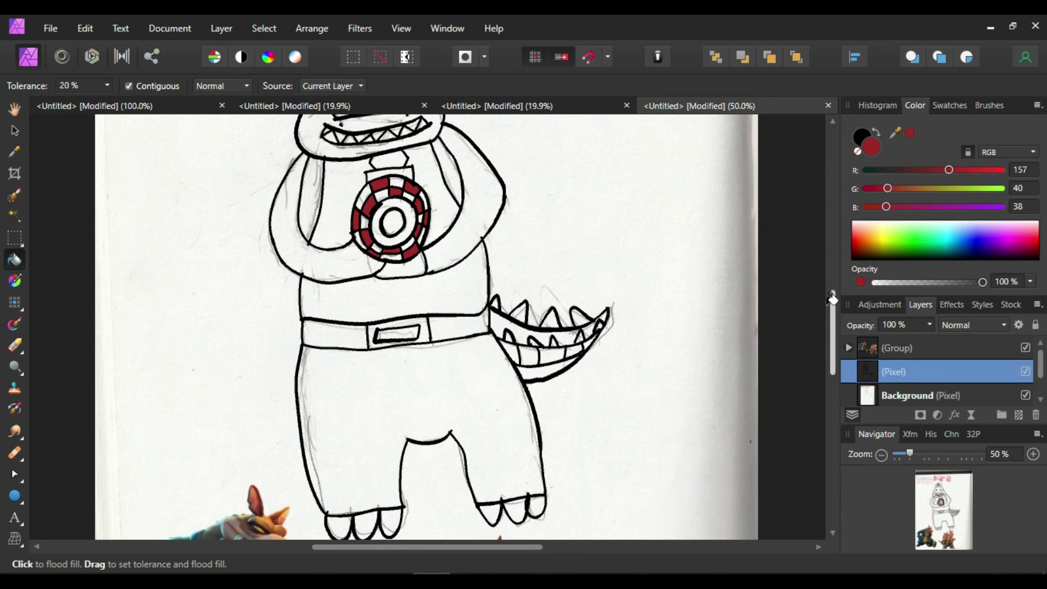
Sample an olive green (RGB 176, 179, 95) from the reference characters' artwork.
left_click_drag(837, 317, 837, 366)
left_click(14, 152)
left_click(516, 481)
left_click(213, 483)
Flood-fill the remaining white cells in both rows of the chest medallion with the sampled olive green.
left_click_drag(833, 372, 854, 273)
left_click(15, 260)
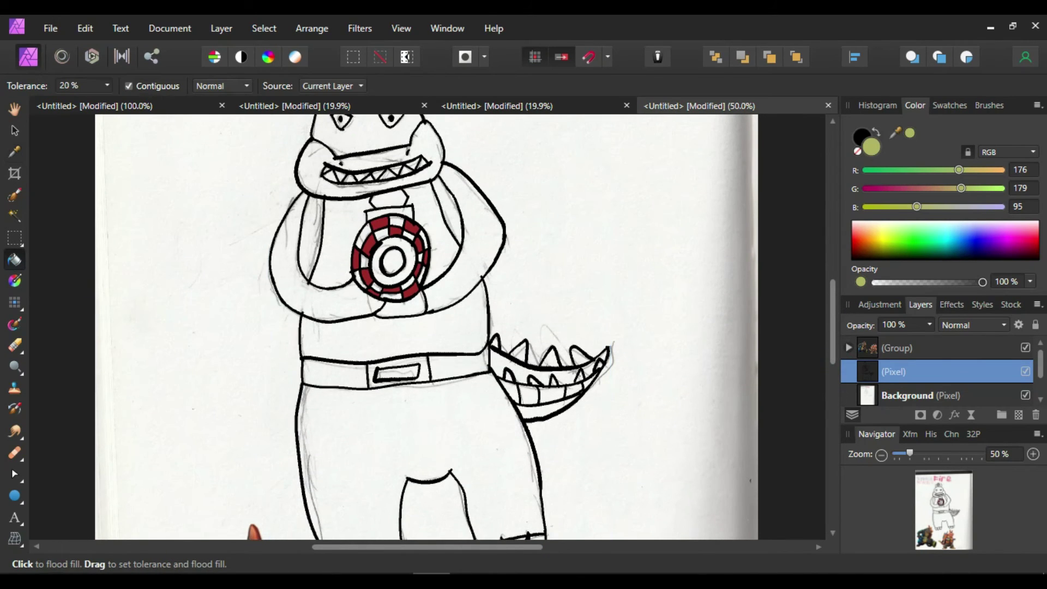
key("ctrl+z")
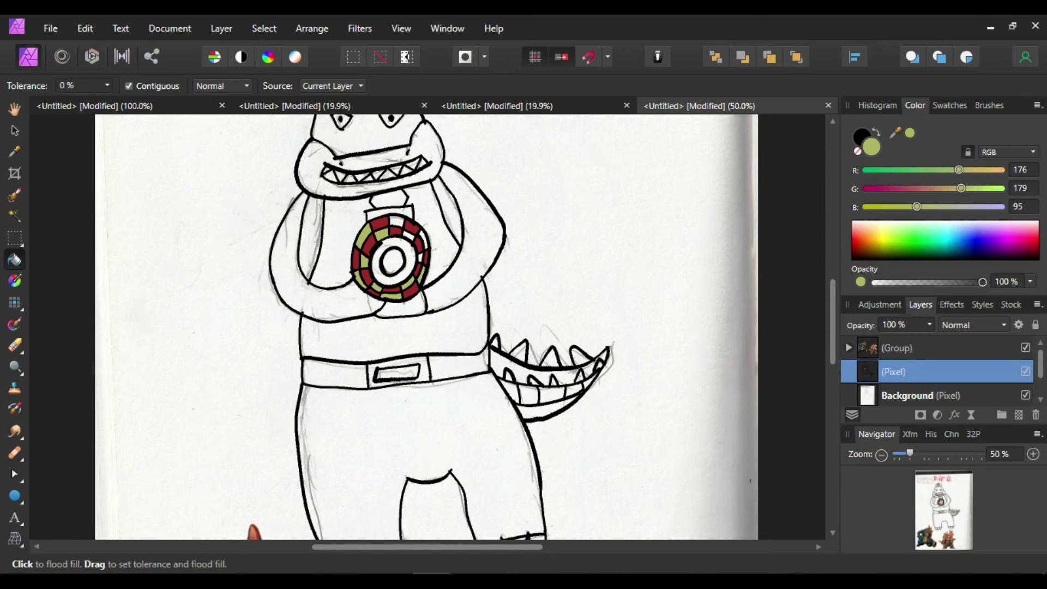
left_click(418, 256)
key("ctrl+z")
left_click(421, 256)
left_click(424, 240)
left_click(409, 235)
left_click(403, 227)
key("ctrl+z")
left_click(396, 221)
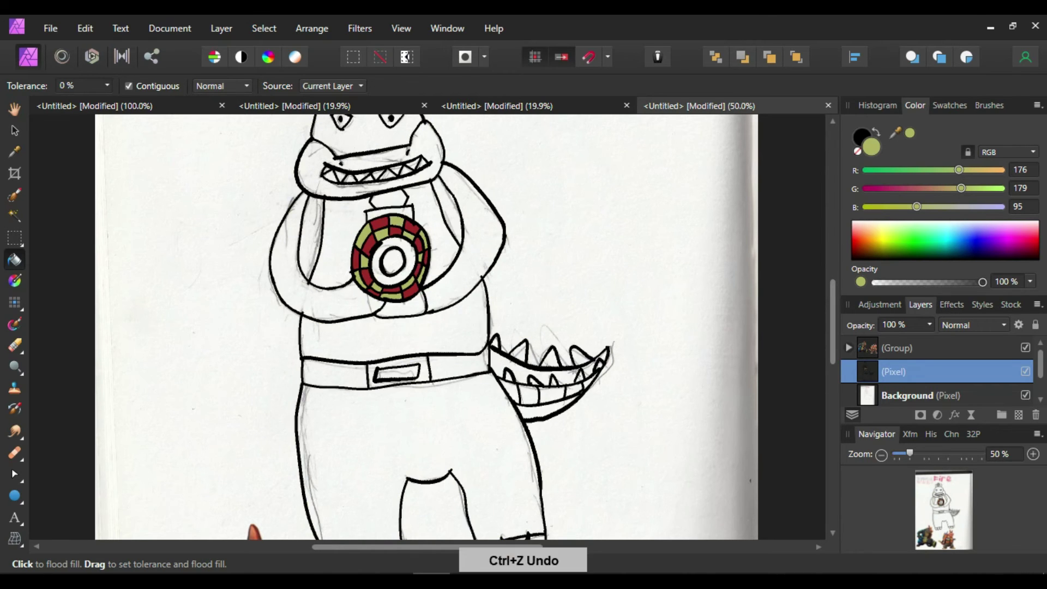
Sample the bright green (RGB 121, 185, 67) from the orange reference character's weapon and flood-fill the hexagon above the medallion.
left_click_drag(829, 300, 832, 355)
left_click(15, 196)
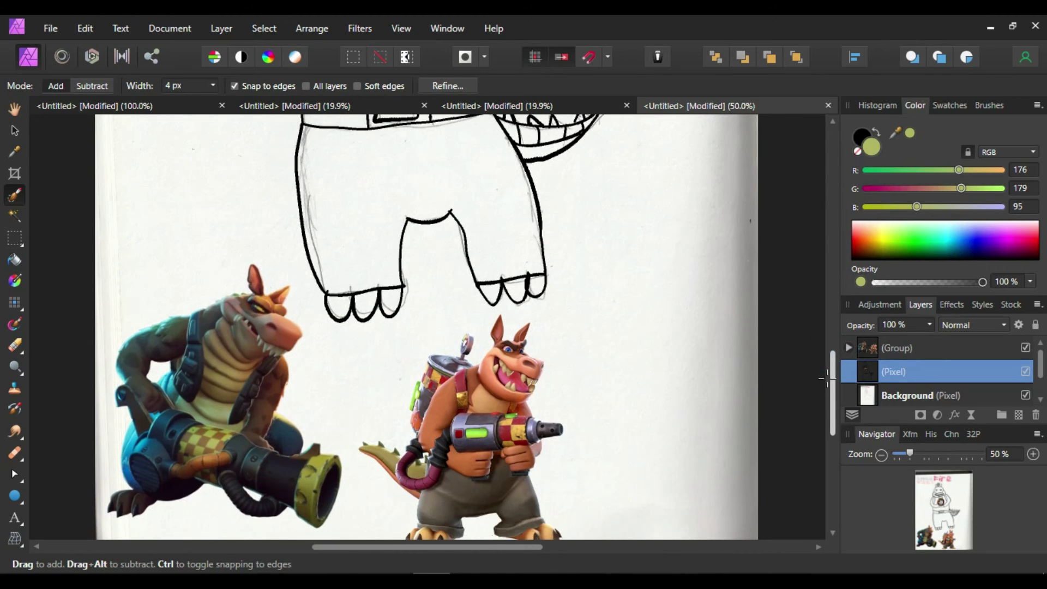
key("ctrl+z")
key("i")
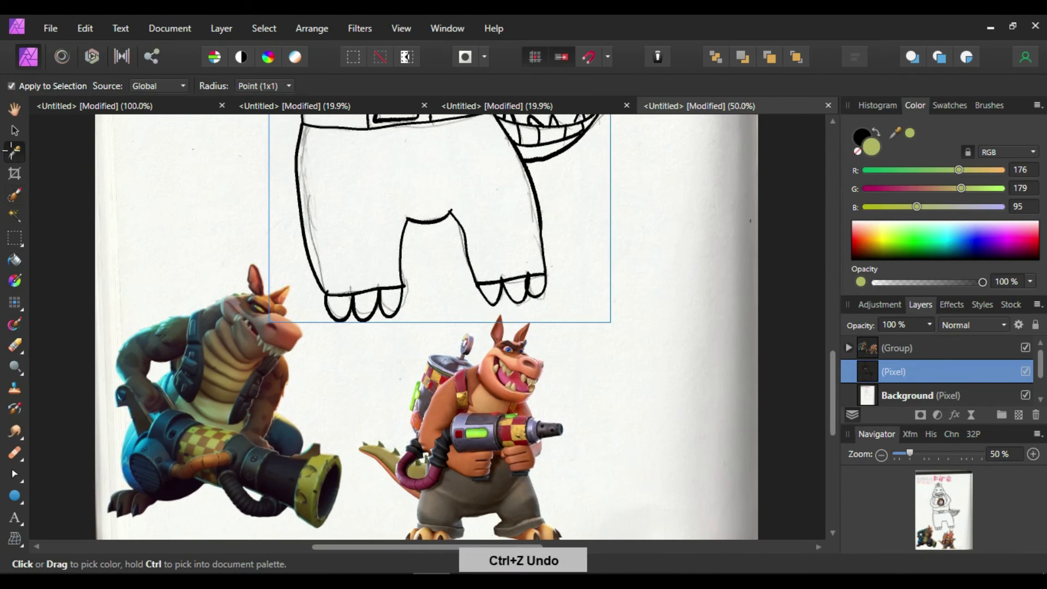
left_click(504, 422)
mouse_move(830, 390)
left_mouse_down()
mouse_move(832, 323)
mouse_move(824, 396)
left_mouse_up()
key("g")
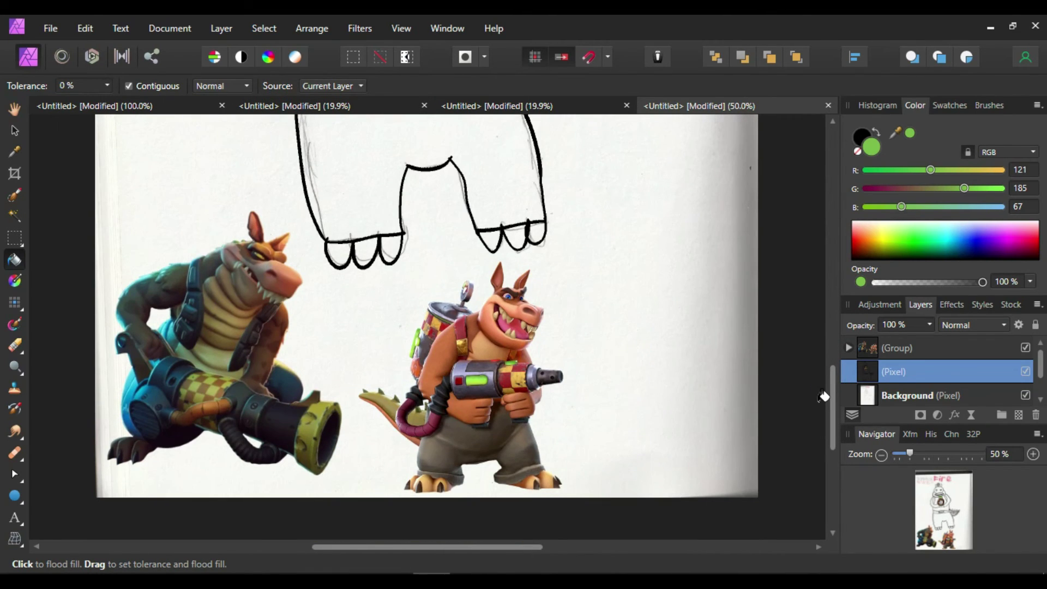
Sample the dark olive (RGB 84, 81, 24) from the other reference character's cannon muzzle and flood-fill the medallion's inner ring.
key("i")
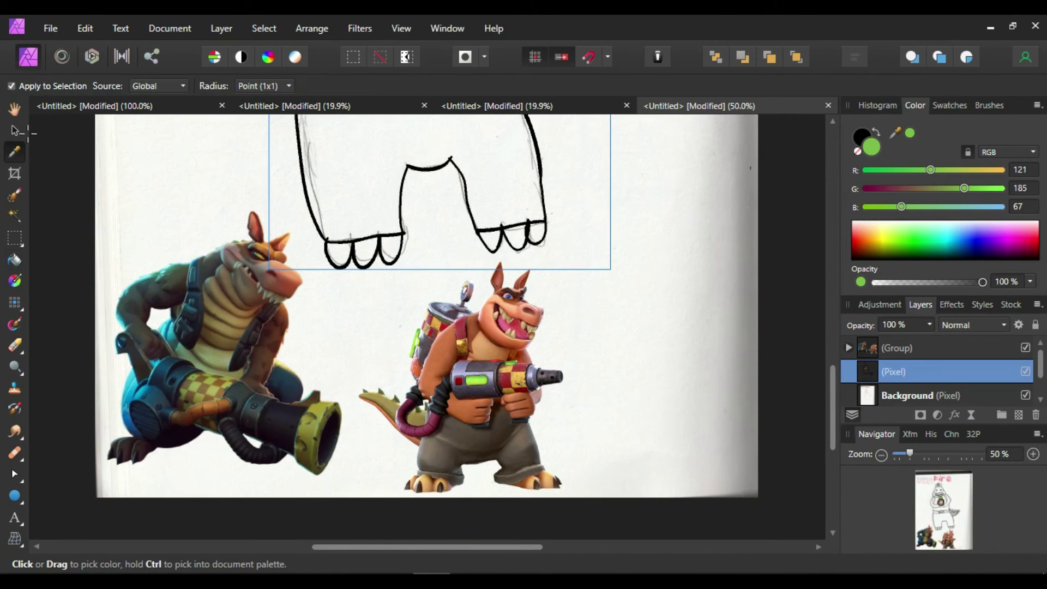
left_click_drag(309, 431, 321, 426)
left_click_drag(832, 447, 830, 392)
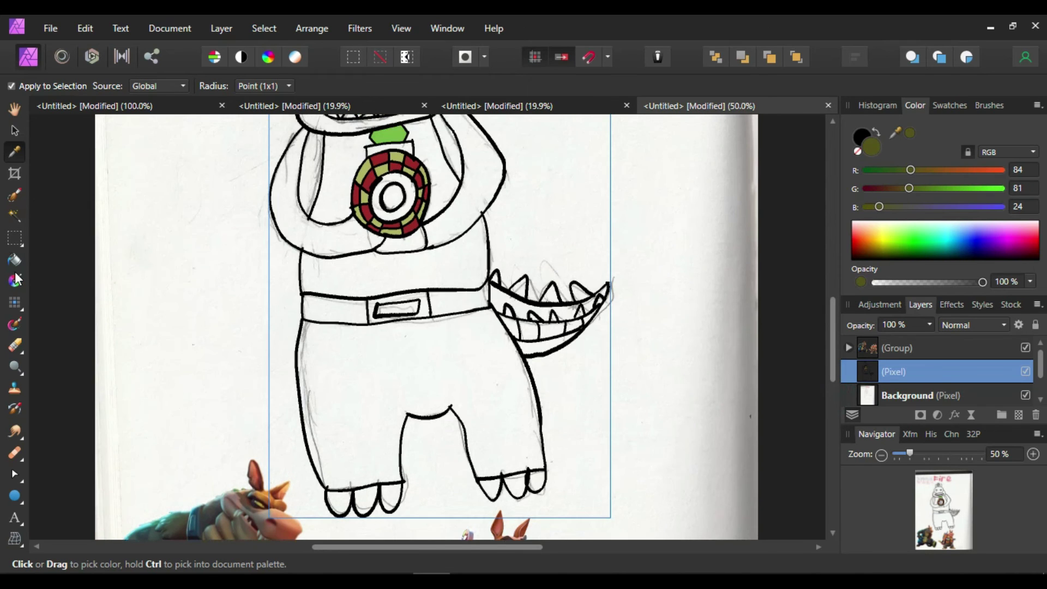
left_click(14, 259)
left_click_drag(832, 317, 833, 348)
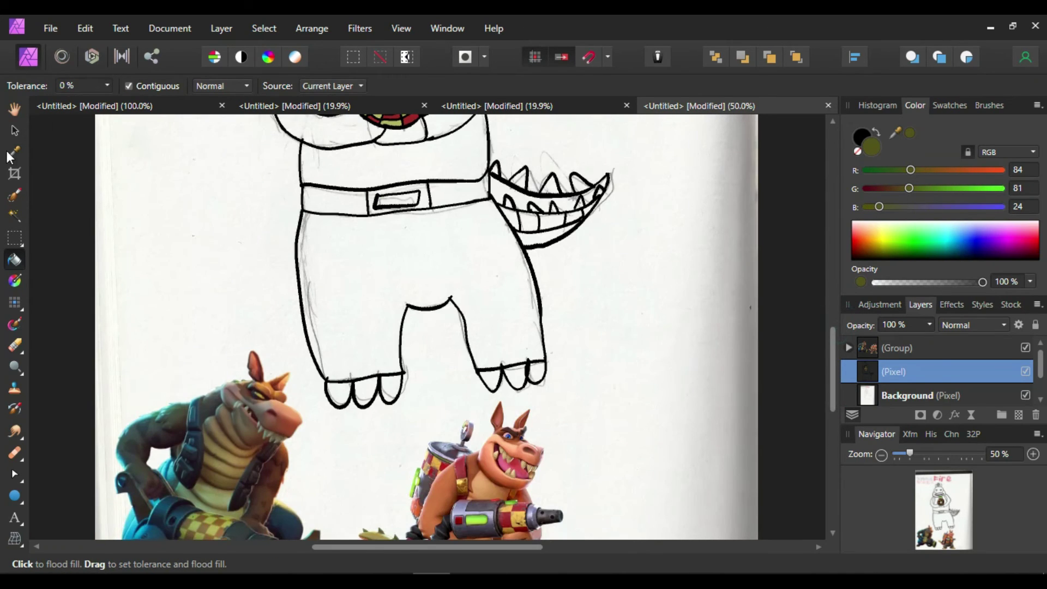
Sample the tan (RGB 218, 158, 97) from the orange reference character's chest and flood-fill the drawing's chest and belly.
left_click(14, 153)
left_click(484, 488)
left_click_drag(832, 409, 834, 358)
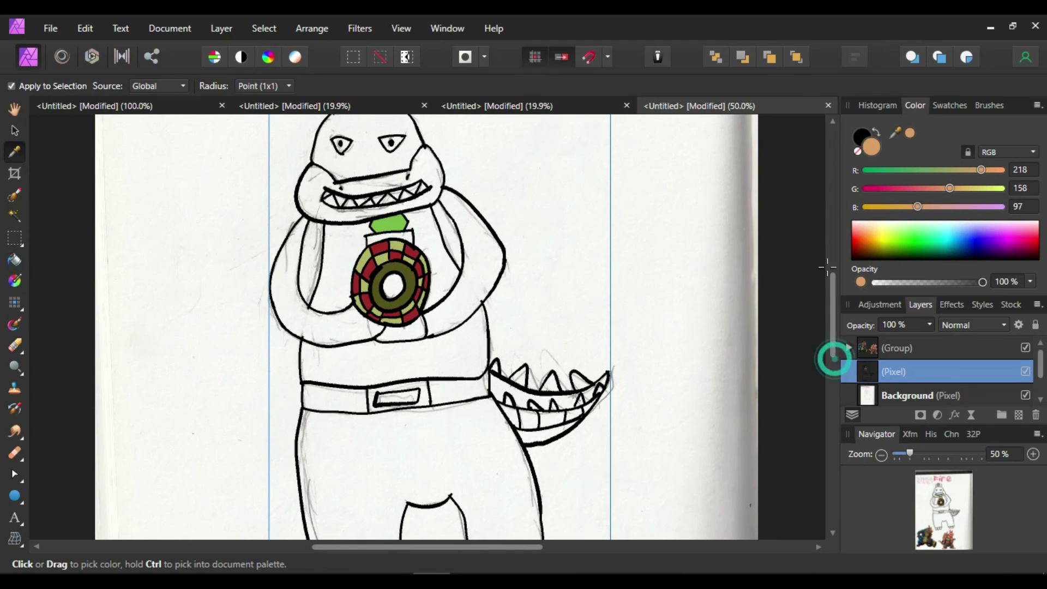
left_click(15, 259)
left_click(337, 267)
left_click(439, 256)
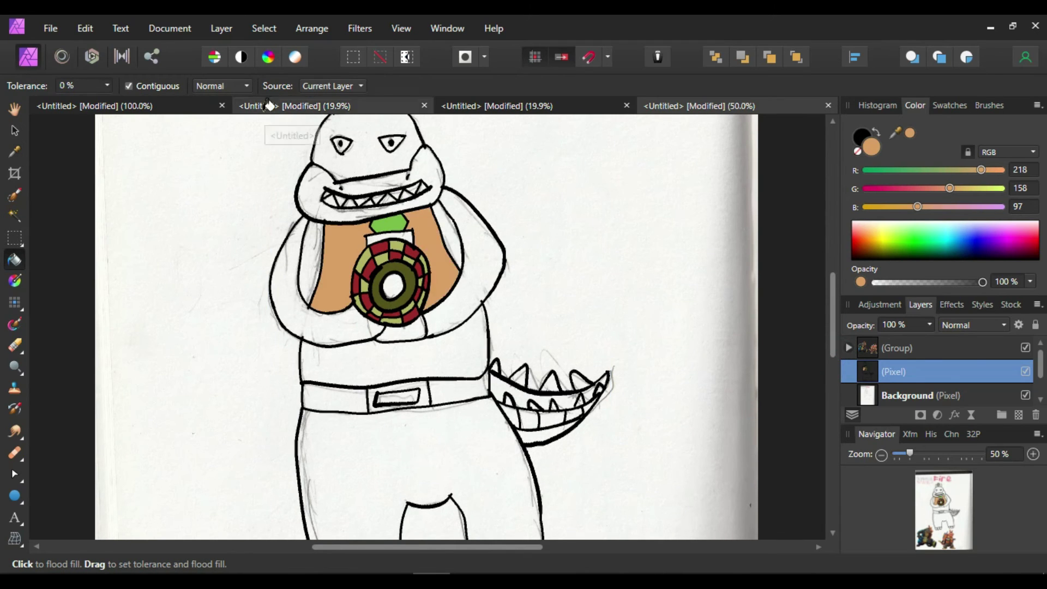
left_click(14, 322)
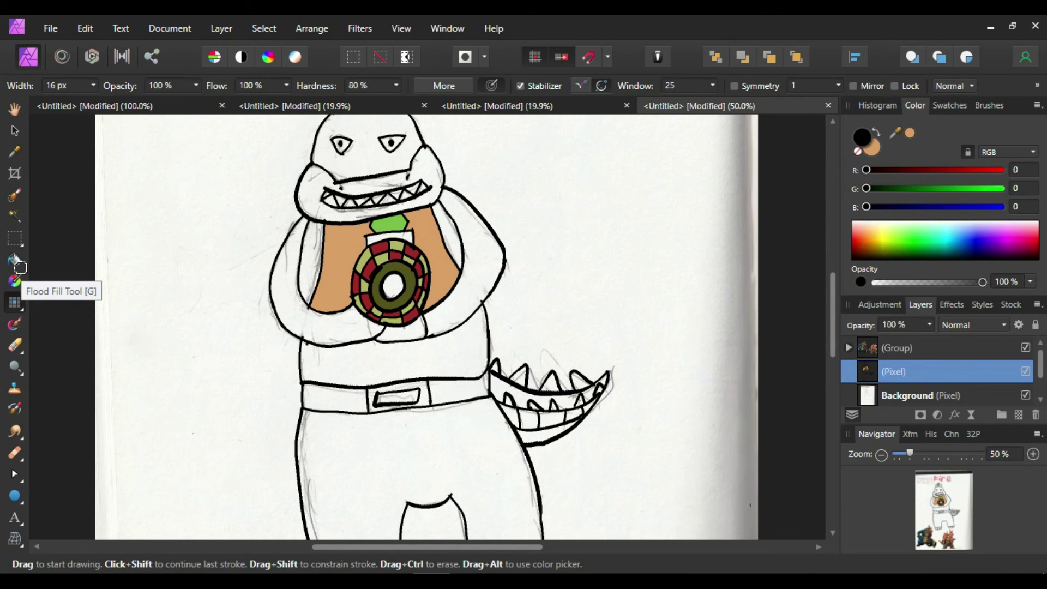
left_click(15, 260)
Try filling both vest straps beside the chest with a sampled red (RGB 166, 65, 69).
left_click_drag(830, 326, 834, 290)
left_click(16, 152)
left_click(460, 367)
left_click(15, 261)
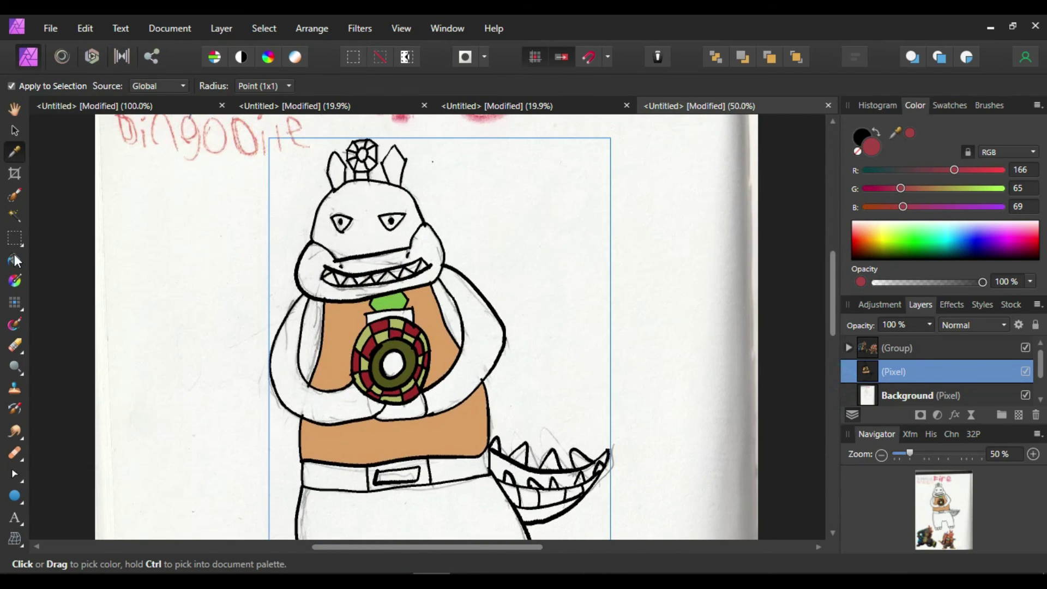
left_click(311, 338)
key("ctrl+z")
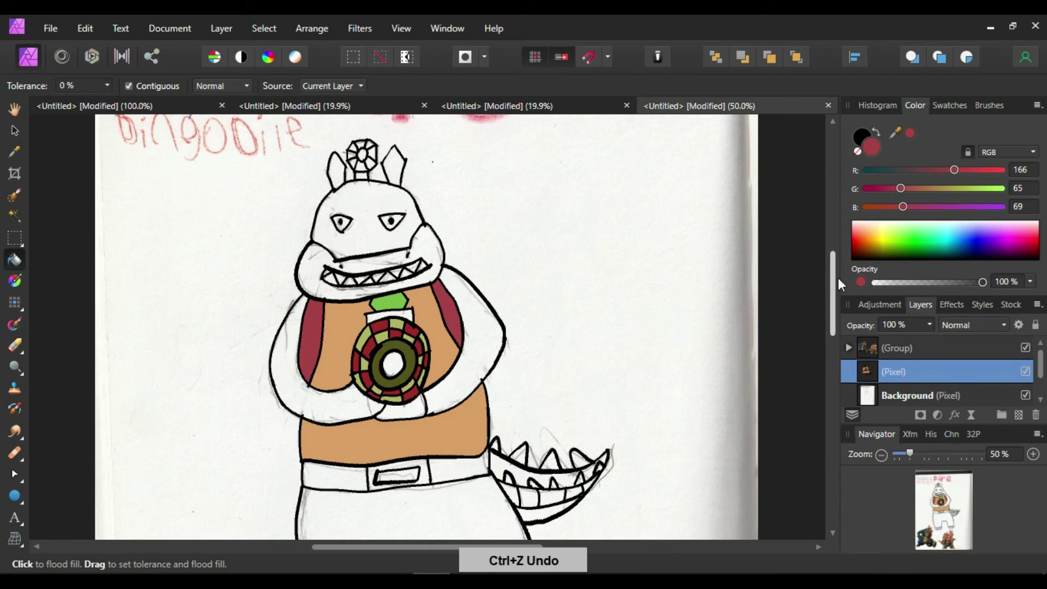
Sample the dark blue from the cannon-carrying reference character's vest and flood-fill both vest straps with it.
left_click_drag(834, 276, 830, 322)
left_click(7, 154)
left_click(196, 435)
left_click_drag(834, 371, 828, 265)
left_click(20, 266)
left_click(311, 340)
left_click(447, 312)
Sample the orange-brown (RGB 199, 111, 61) from the orange reference character and flood-fill both arms and the hand.
left_click(16, 154)
left_click(432, 451)
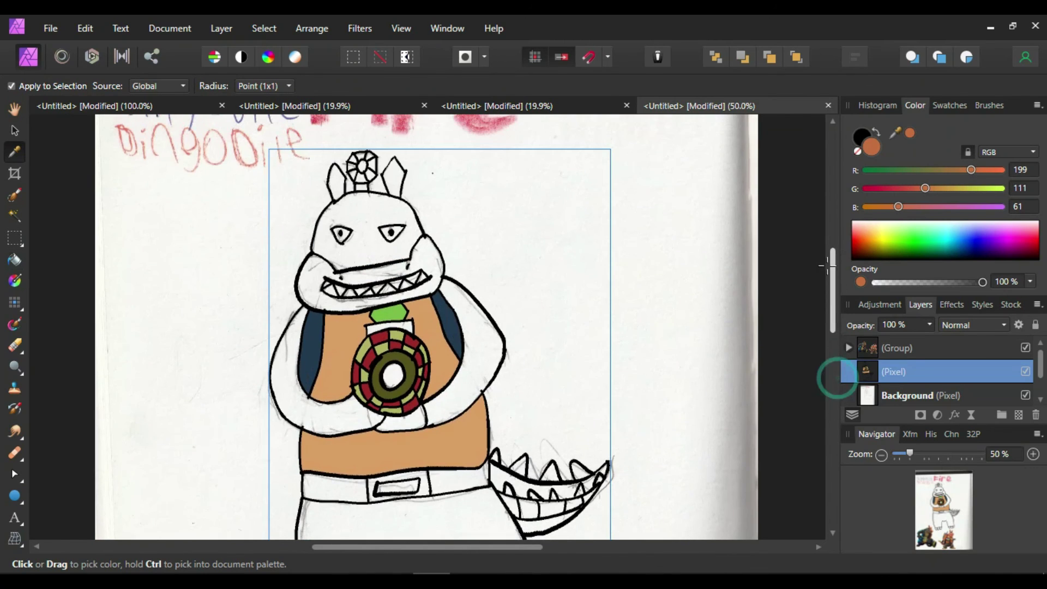
left_click(15, 260)
left_click(284, 376)
left_click(477, 349)
left_click(401, 421)
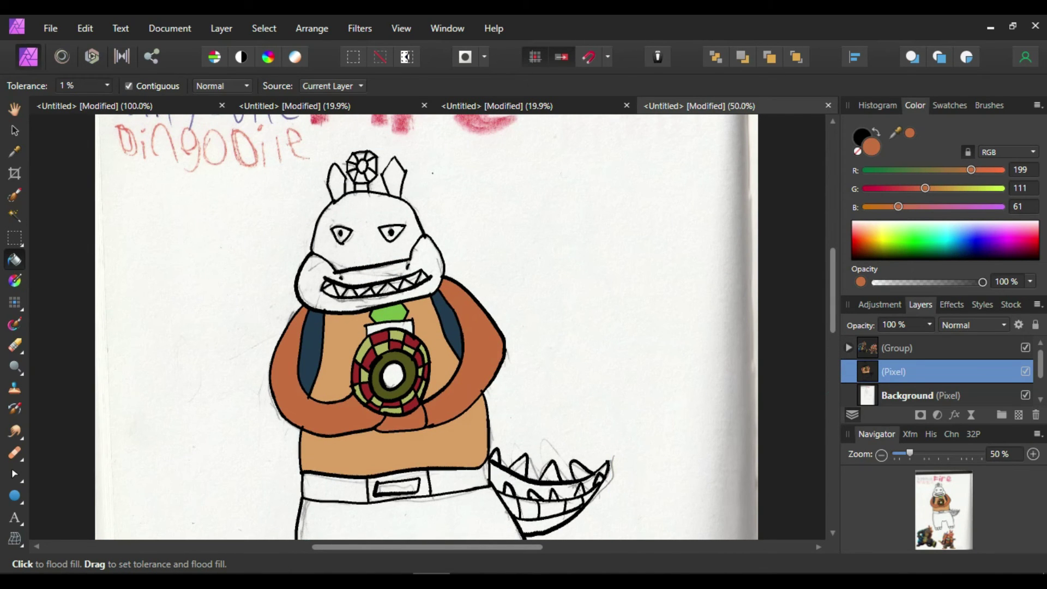
Flood-fill the head and both ears with the same orange-brown as the arms.
left_click(366, 255)
left_click(392, 178)
left_click(336, 185)
Sample the olive brown (RGB 165, 145, 88) from the orange reference character's tail and flood-fill the upper band of the tail.
left_click_drag(833, 288, 837, 378)
left_click(15, 152)
left_click(386, 485)
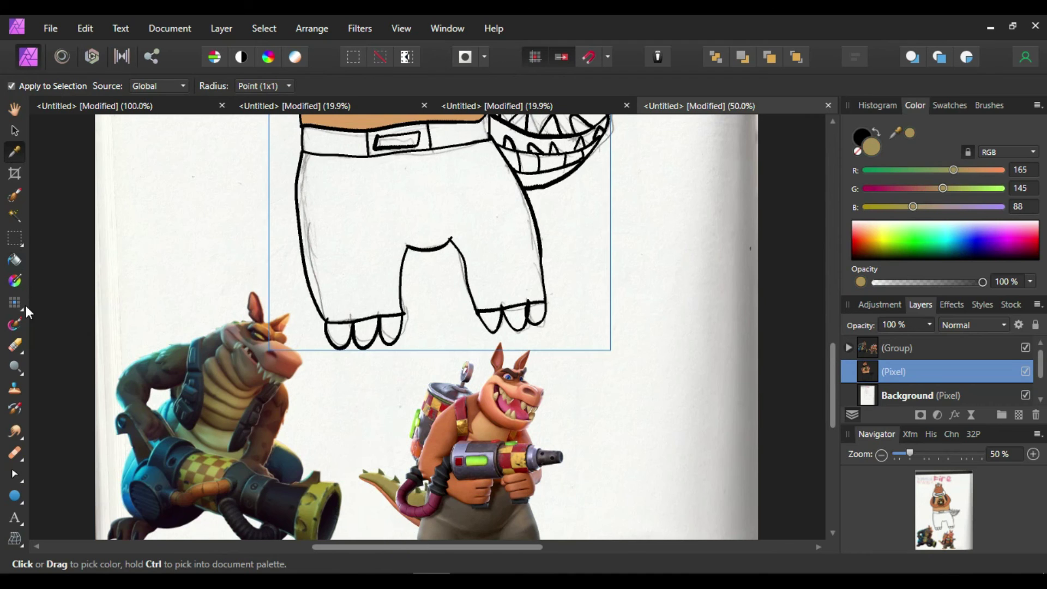
left_click(14, 260)
left_click(518, 140)
Sample the orange (RGB 217, 125, 80) from the reference tail's underside and flood-fill the lower sections of the drawn tail.
left_click(19, 153)
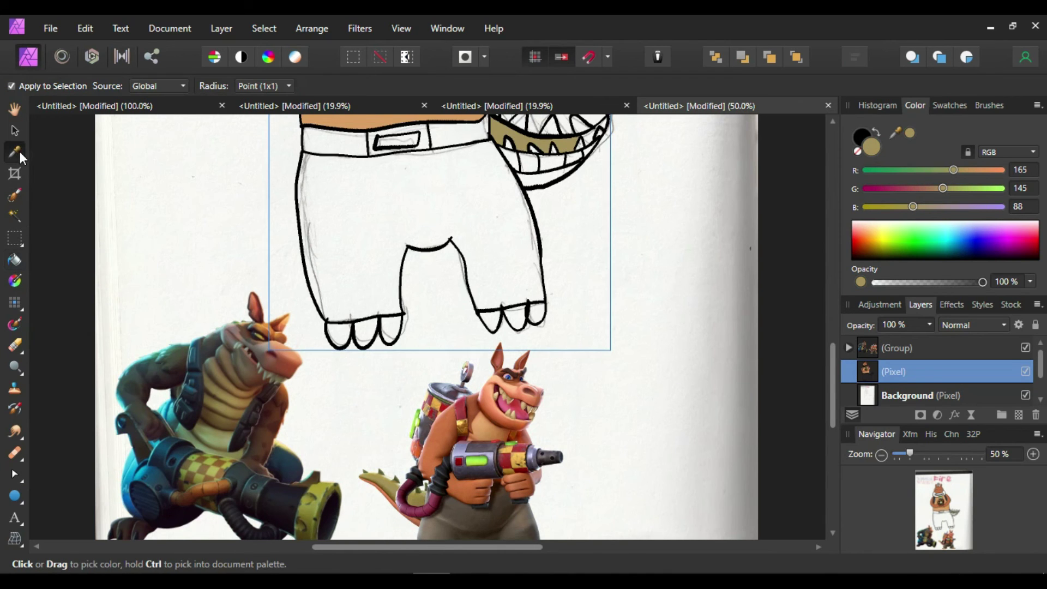
left_click(389, 498)
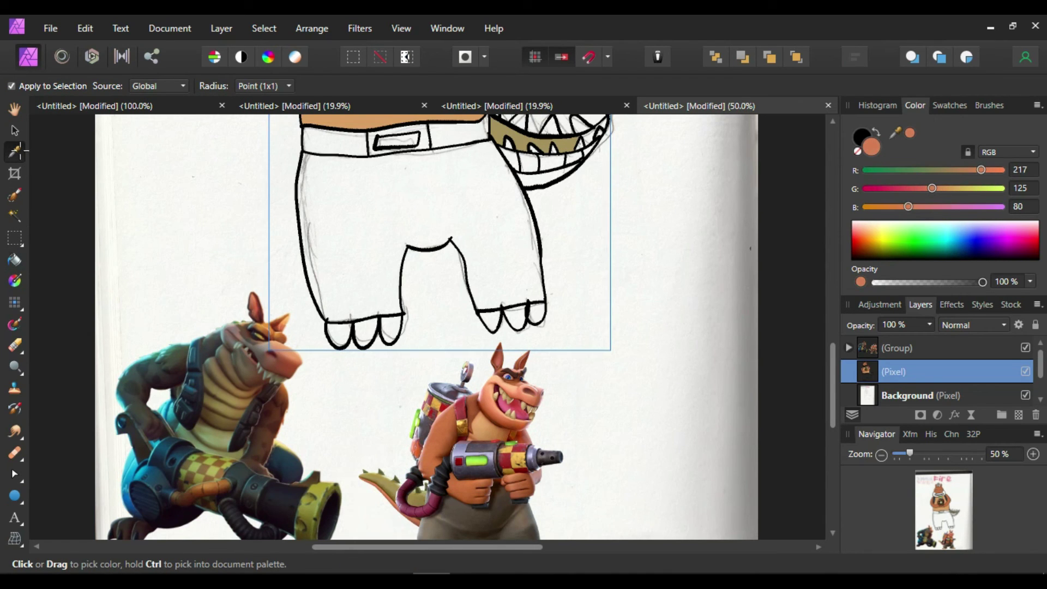
left_click(18, 257)
left_click(537, 180)
left_click(509, 160)
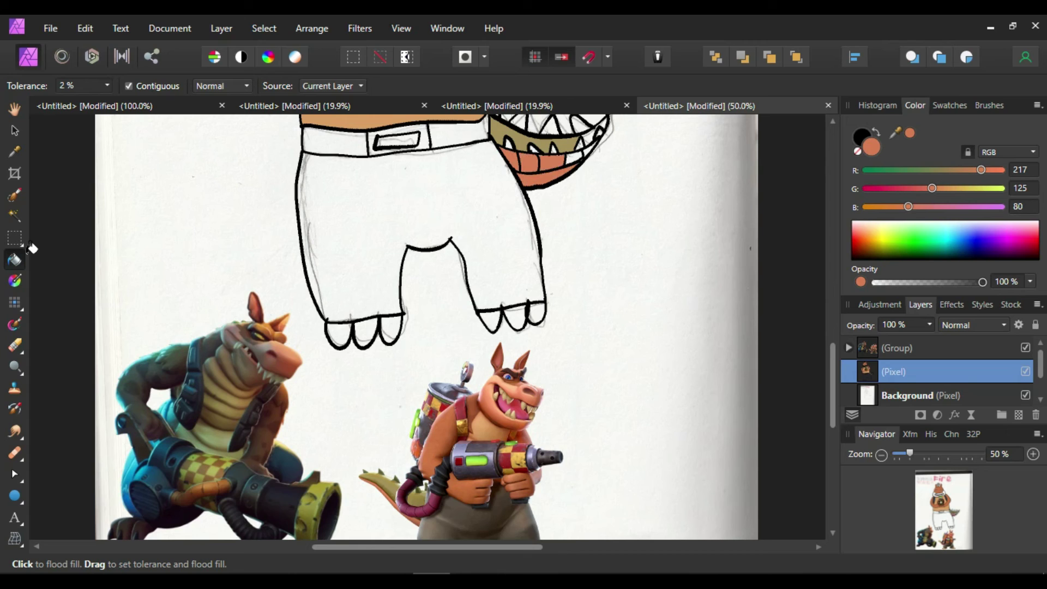
Pick the olive brown (RGB 165, 145, 88) from the tail's upper band and flood-fill the tail spikes.
left_click(14, 151)
left_click(518, 141)
left_click(14, 259)
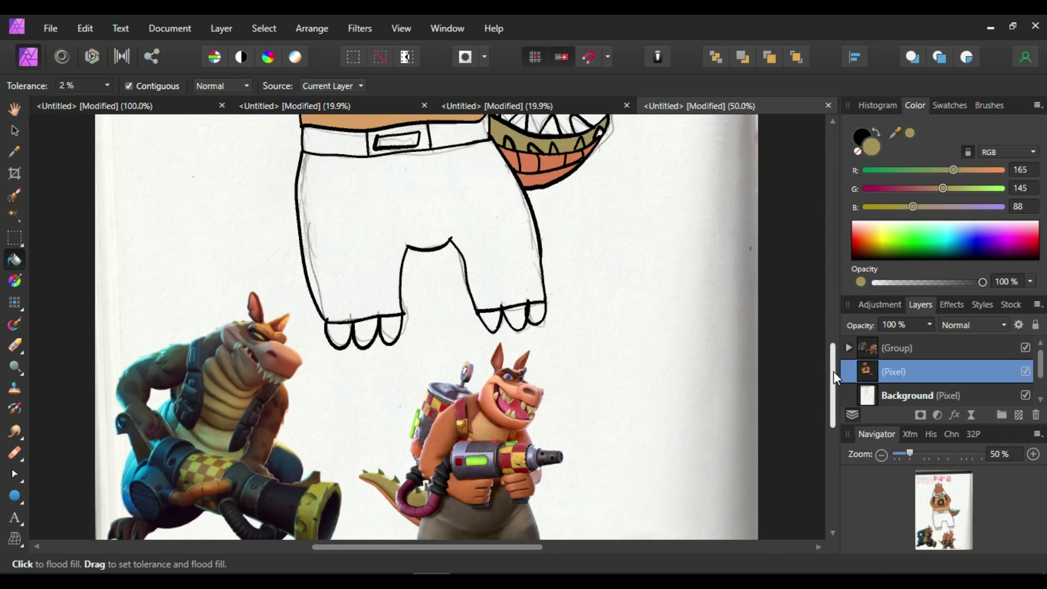
left_click_drag(833, 371, 831, 316)
key("ctrl+z")
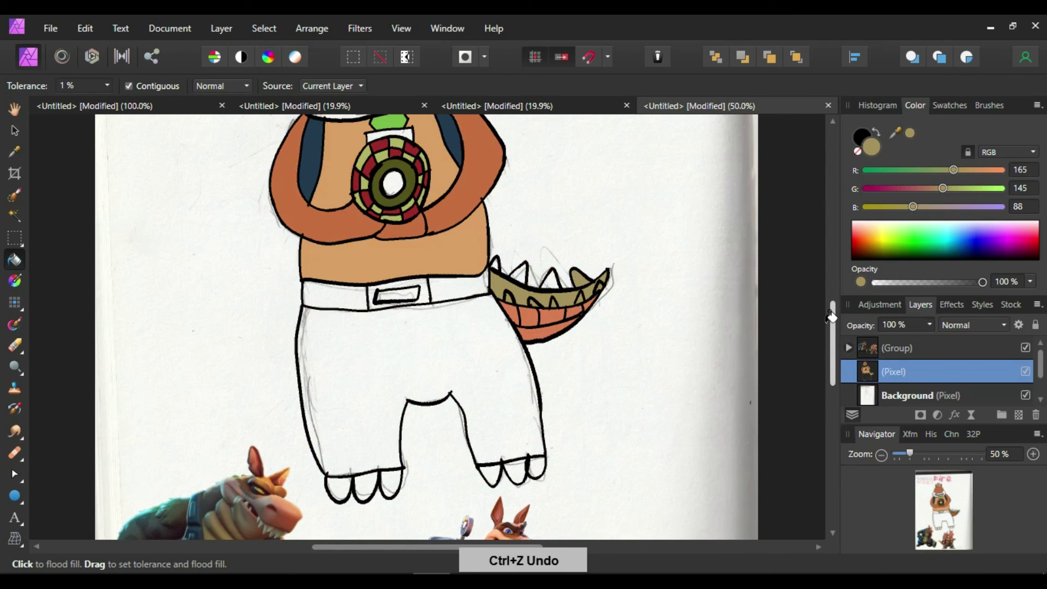
Sample a muted red and flood-fill both sides of the belt and the centre of the buckle.
left_click_drag(832, 316, 837, 287)
left_click(15, 152)
left_click(17, 260)
left_click(336, 286)
left_click(458, 278)
left_click(396, 285)
Sample the light salmon (RGB 255, 168, 120) from the orange reference character and flood-fill the muzzle.
left_click(15, 152)
left_click(491, 494)
left_click(16, 259)
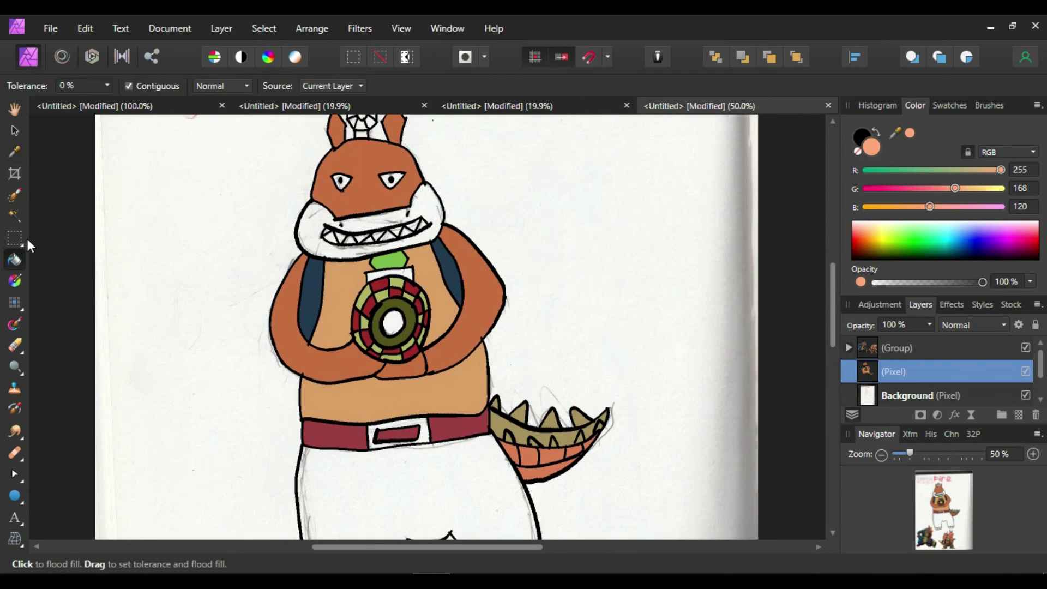
key("ctrl+z")
left_click(748, 48)
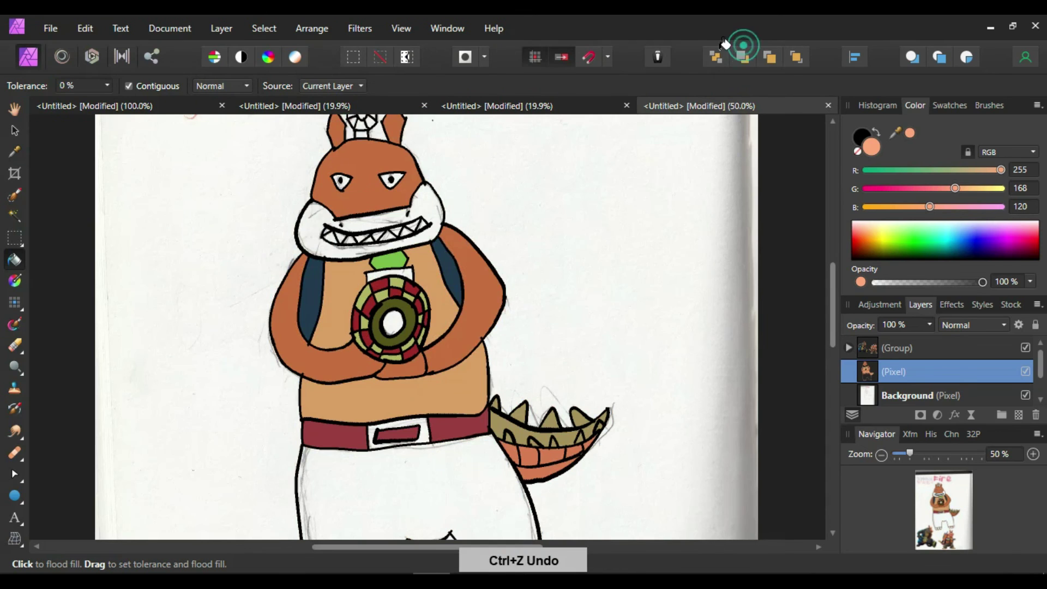
Sample the blue from the orange reference character's eye and flood-fill both eyes of the drawing.
left_click_drag(832, 305, 833, 378)
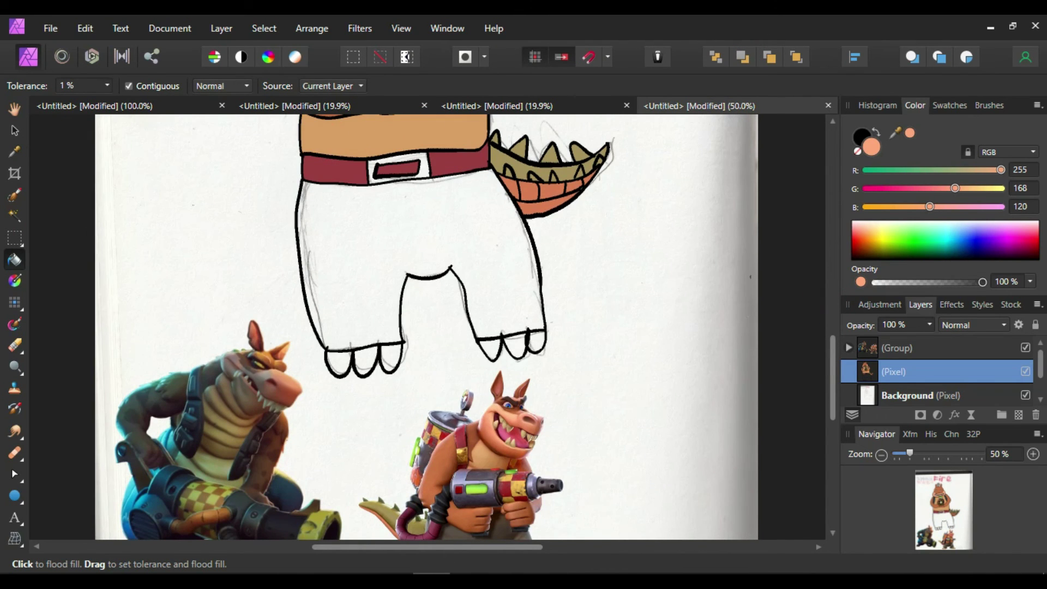
left_click(14, 151)
left_click_drag(496, 401, 495, 420)
left_click_drag(831, 368, 834, 261)
left_click(11, 257)
Flood-fill the outer segments of the round dial on the head with green, yellow, orange and red.
left_click_drag(902, 238, 873, 240)
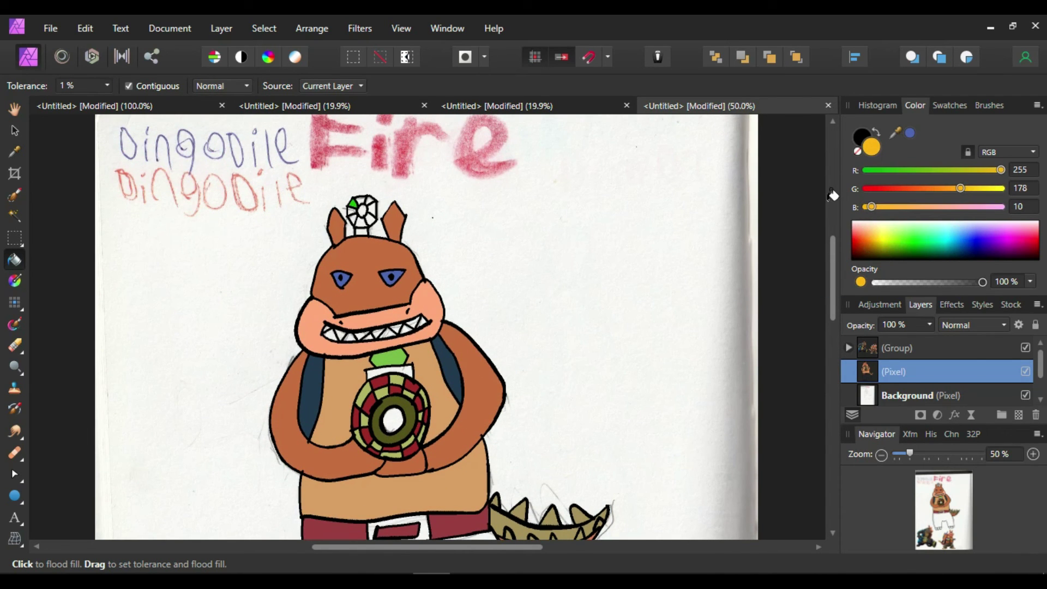
key("ctrl+z")
key("ctrl+z")
left_click(911, 252)
left_click(354, 204)
key("ctrl+z")
left_click_drag(890, 237, 880, 240)
left_click(357, 203)
key("ctrl+z")
left_click(359, 201)
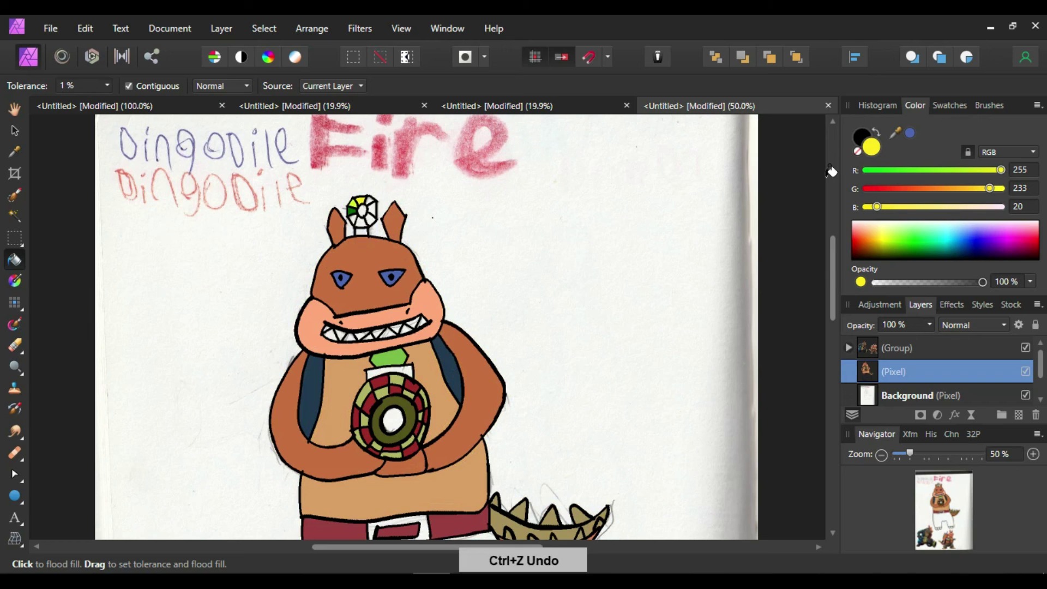
left_click(867, 237)
left_click(854, 241)
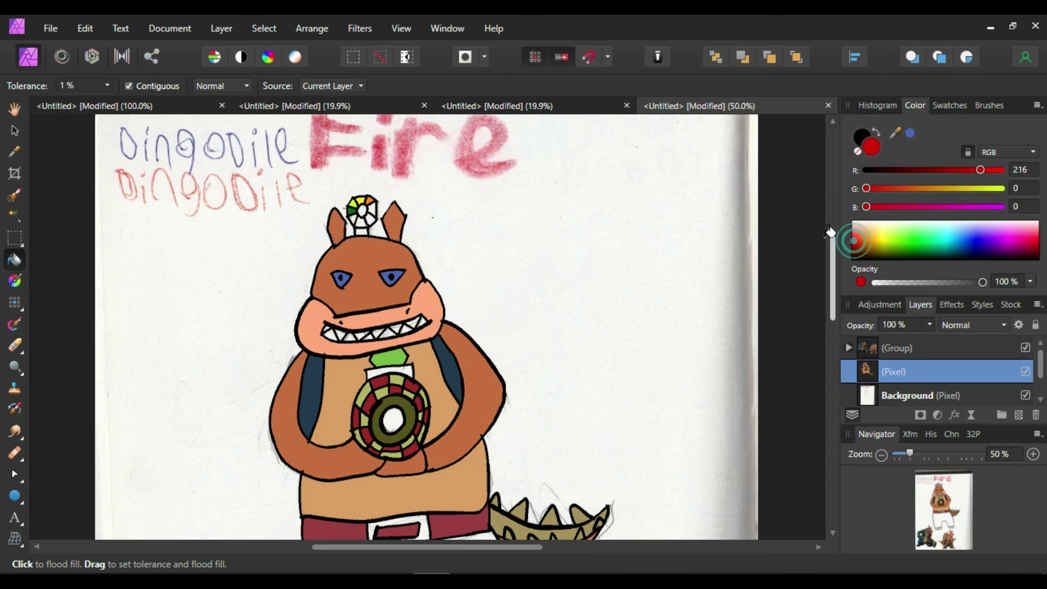
Flood-fill the dial's centre, its lower segments and its mount with dark grey (RGB 88, 88, 85).
left_click(913, 169)
left_click(913, 188)
left_click(361, 222)
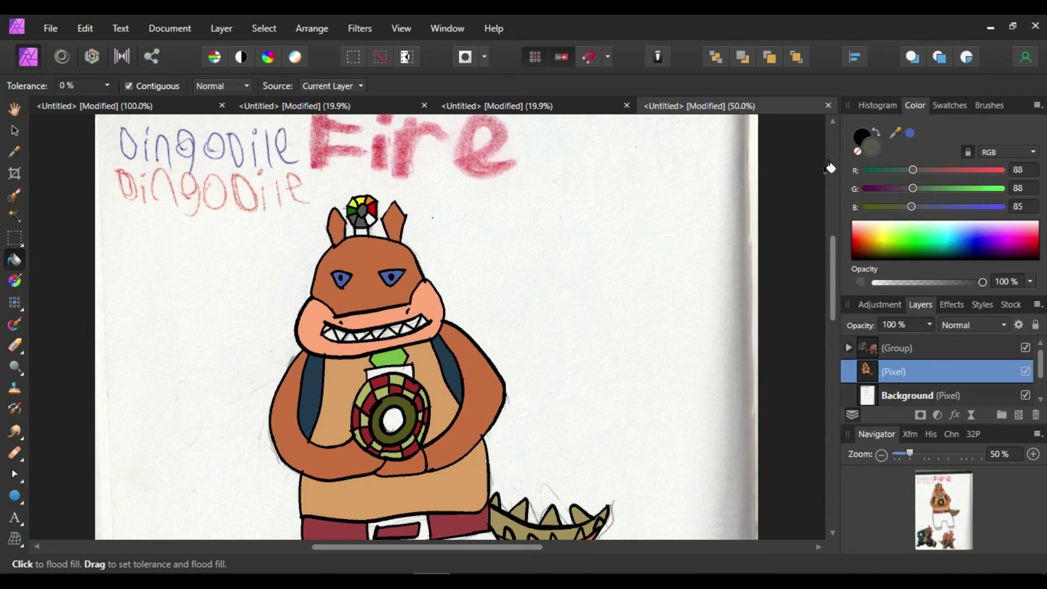
Try flood-filling the teeth with pure white (RGB 255, 255, 255).
left_click(905, 222)
left_click(376, 329)
key("ctrl+z")
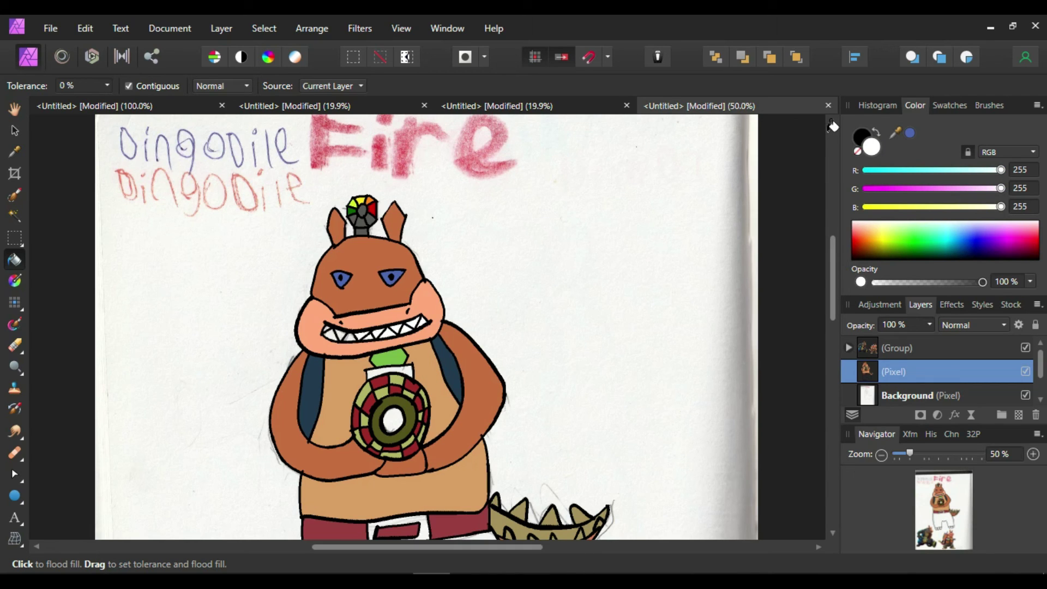
Sample the cream (RGB 228, 198, 145) from the orange reference character's teeth and flood-fill the drawing's teeth.
left_click_drag(830, 280, 826, 363)
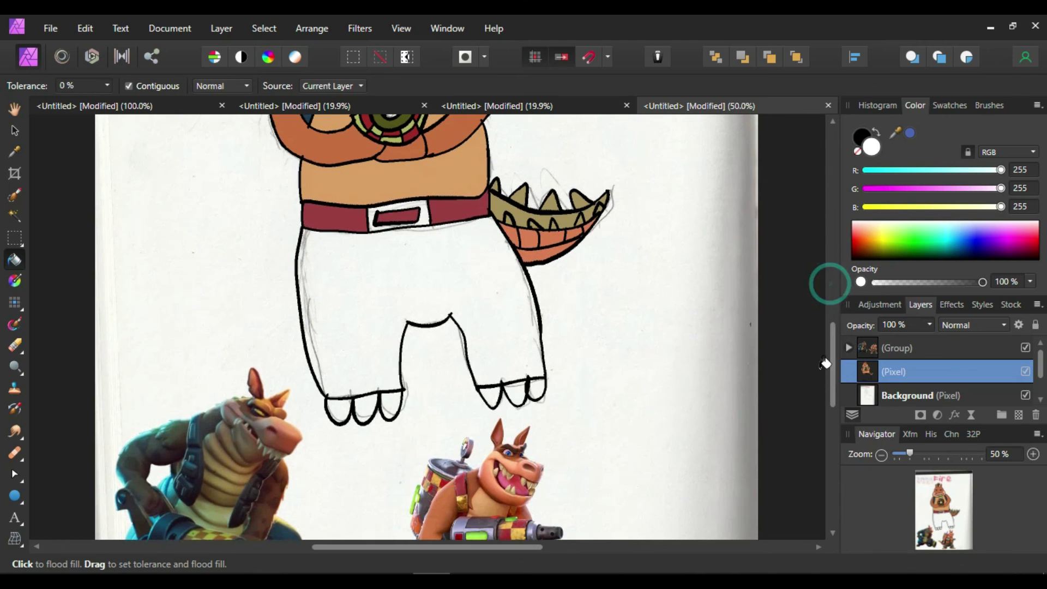
left_click(20, 154)
left_click(492, 480)
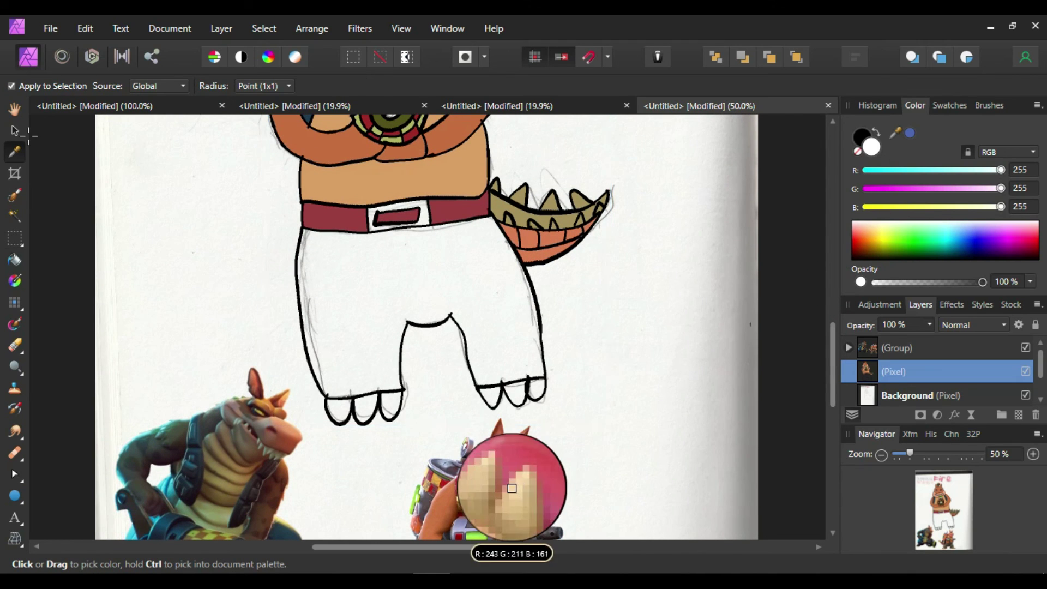
left_click_drag(829, 364, 830, 321)
left_click(16, 261)
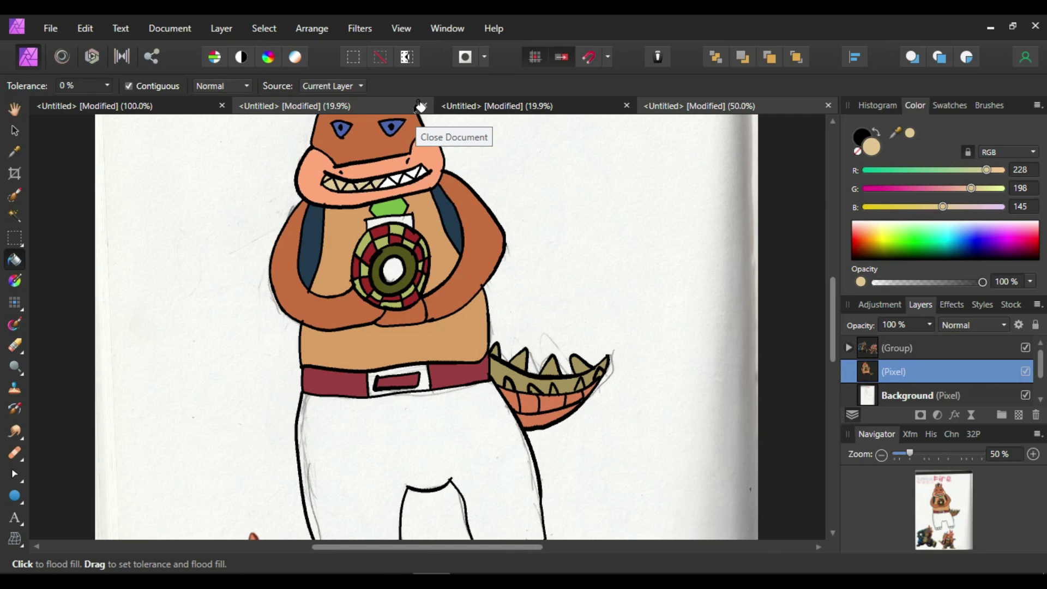
left_click(371, 180)
key("ctrl+z")
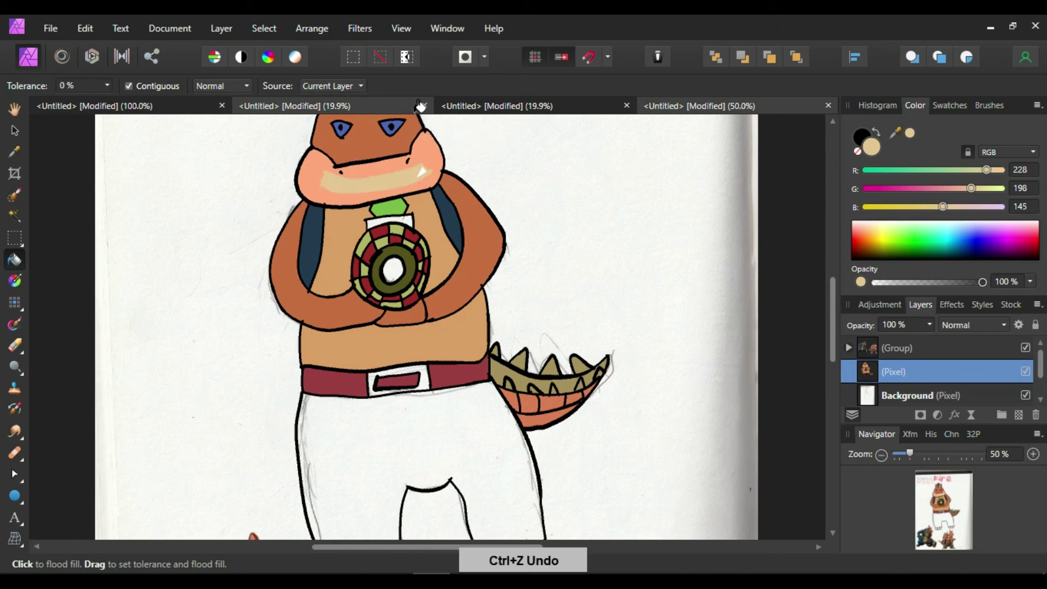
Sample the purple-grey (RGB 84, 73, 89) from the orange reference character's gun and flood-fill the block above the drawing's round weapon.
left_click(15, 151)
left_click_drag(829, 294, 827, 340)
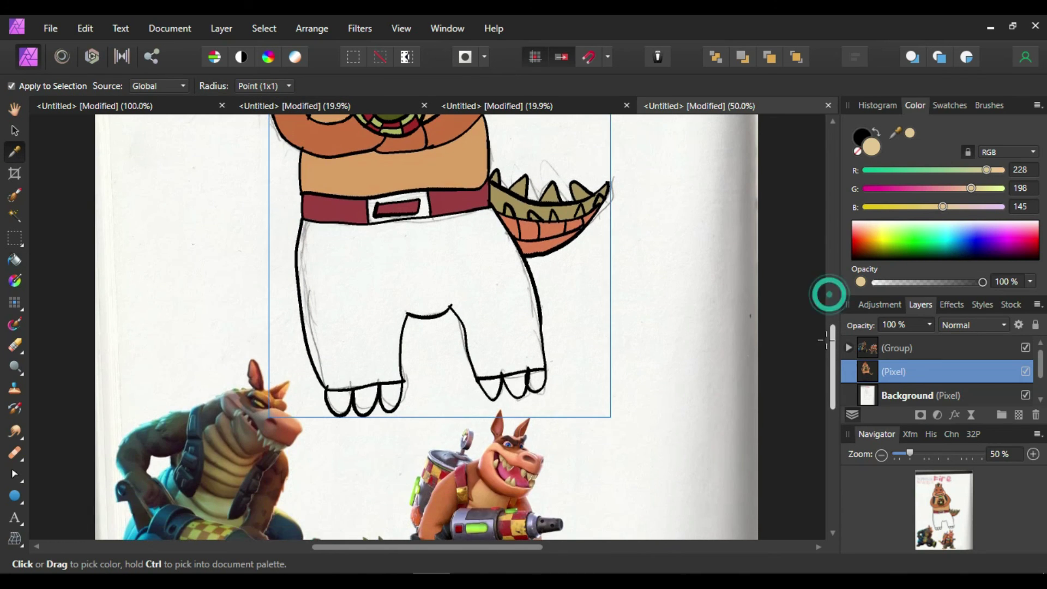
left_click(486, 515)
mouse_move(831, 350)
left_mouse_down()
mouse_move(832, 300)
mouse_move(828, 358)
left_mouse_up()
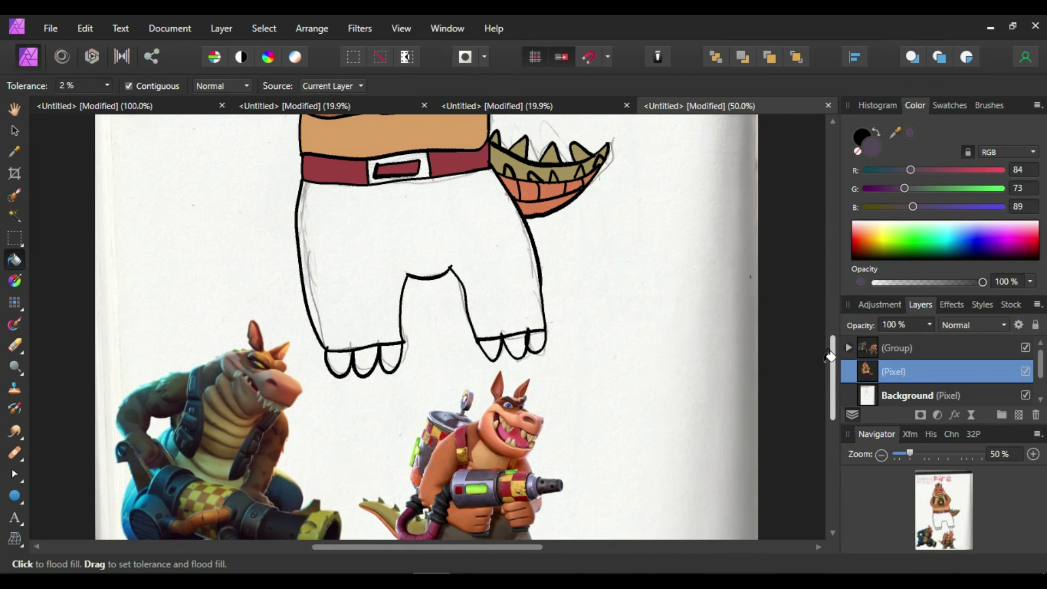
Sample the light lavender from the orange reference character's gun and flood-fill the belt buckle's frame.
left_click(15, 151)
left_click(462, 480)
left_click(14, 259)
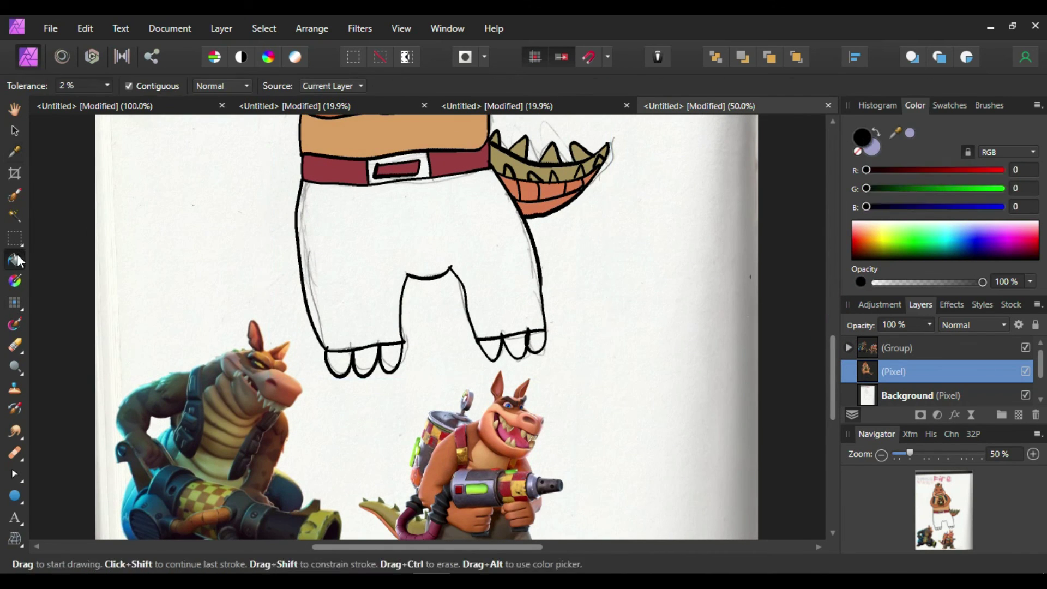
left_click(424, 166)
Sample the dark brown (RGB 65, 53, 44) from the orange reference character's trousers and flood-fill the drawing's trousers.
left_click(14, 152)
left_click(480, 532)
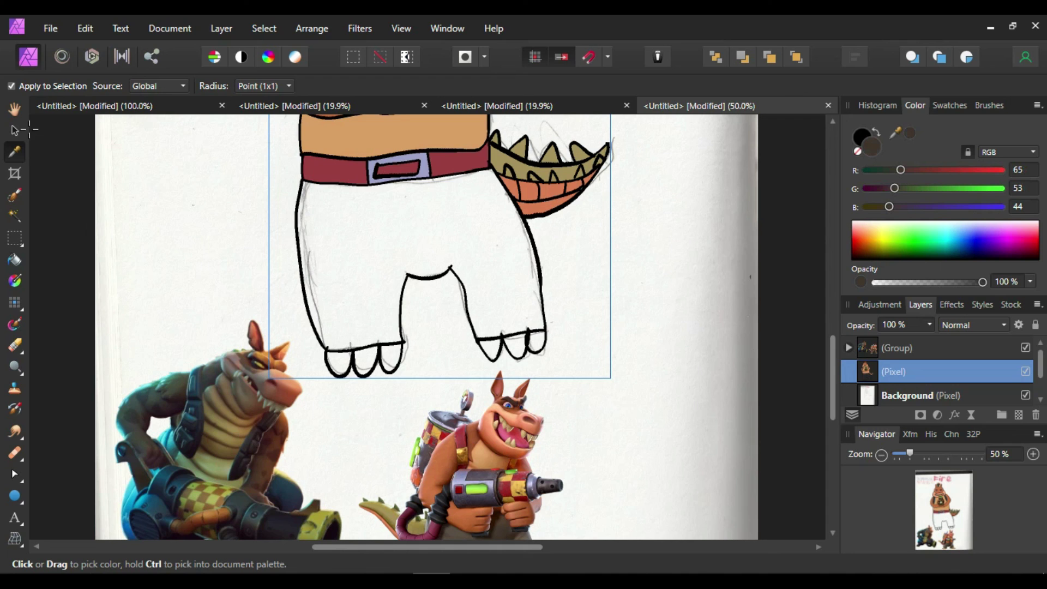
left_click(15, 260)
left_click(419, 229)
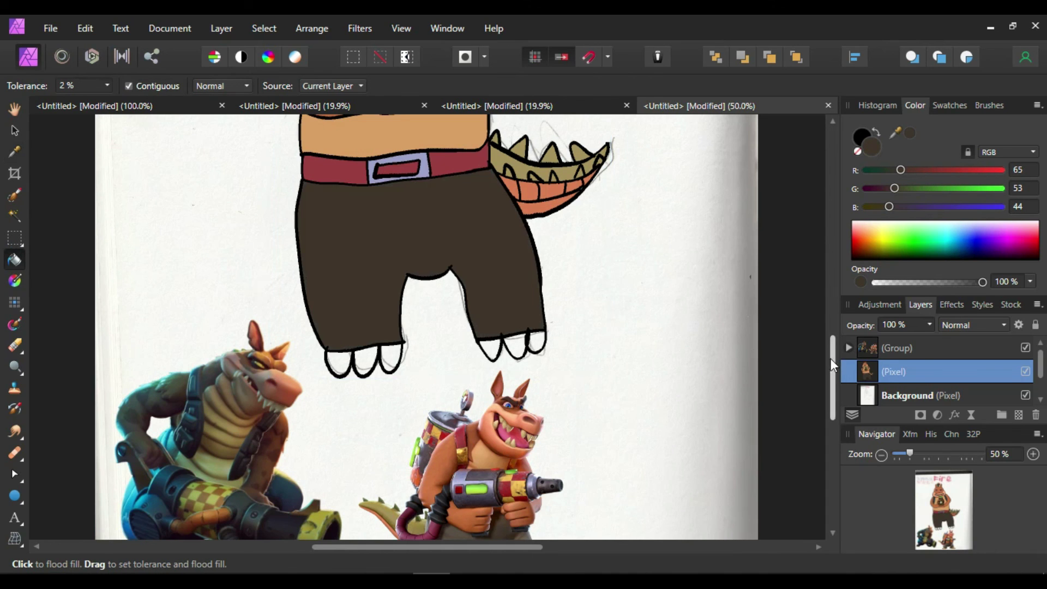
Sample a light orange (RGB 233, 179, 106) from the orange reference character and flood-fill the toes on both feet.
scroll(35, 234, "down", 3)
left_click(14, 151)
left_click(427, 468)
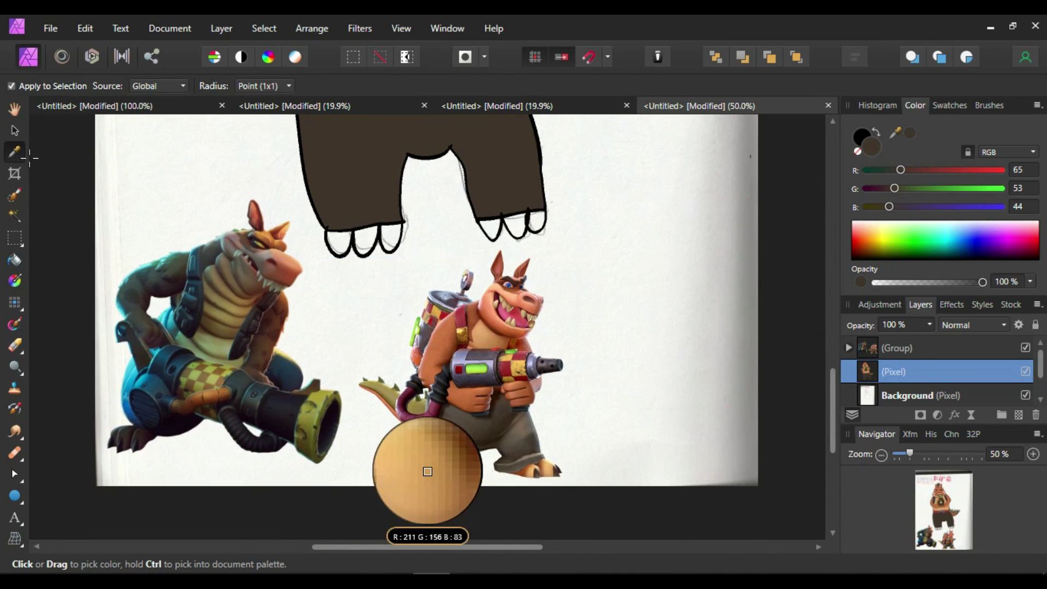
left_click(15, 259)
left_click(339, 243)
left_click(501, 223)
key("ctrl+z")
left_click(490, 228)
left_click(514, 225)
left_click(536, 221)
Apply a radial gradient fill to the white centre of the round weapon.
scroll(832, 401, "up", 5)
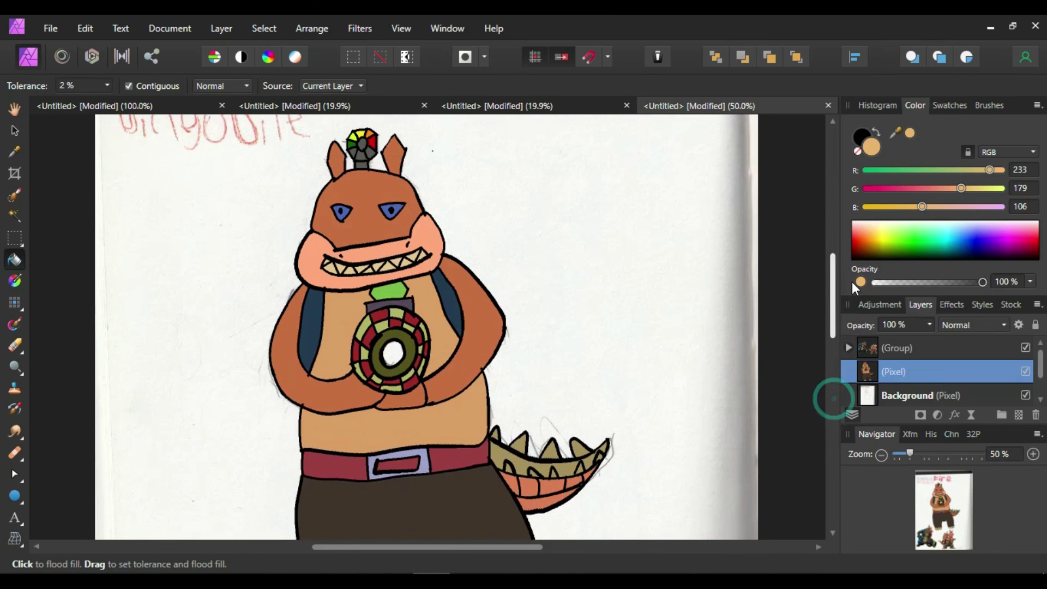
left_click(24, 194)
left_click(14, 281)
left_click_drag(393, 367, 392, 353)
left_click(100, 85)
left_click(190, 85)
left_click(187, 86)
left_click(179, 191)
left_click(166, 85)
left_click(176, 172)
Set the gradient's inner stop to red (RGB 255, 7, 7) and its outer stop to yellow (RGB 255, 251, 0).
left_click(235, 83)
left_click(177, 222)
left_click(98, 346)
left_click(178, 221)
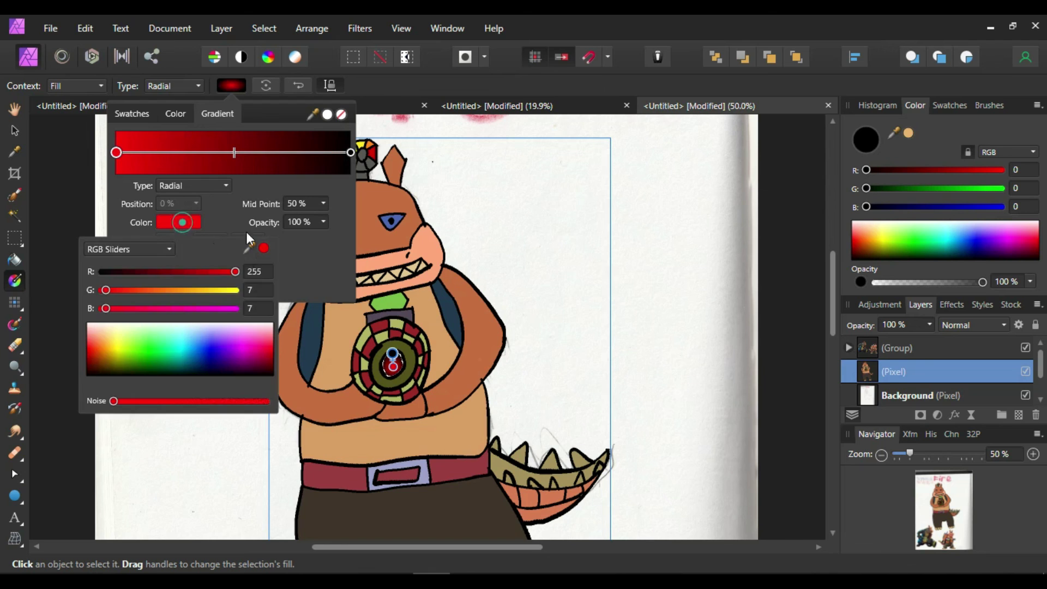
left_click(350, 152)
left_click(189, 218)
left_click(116, 345)
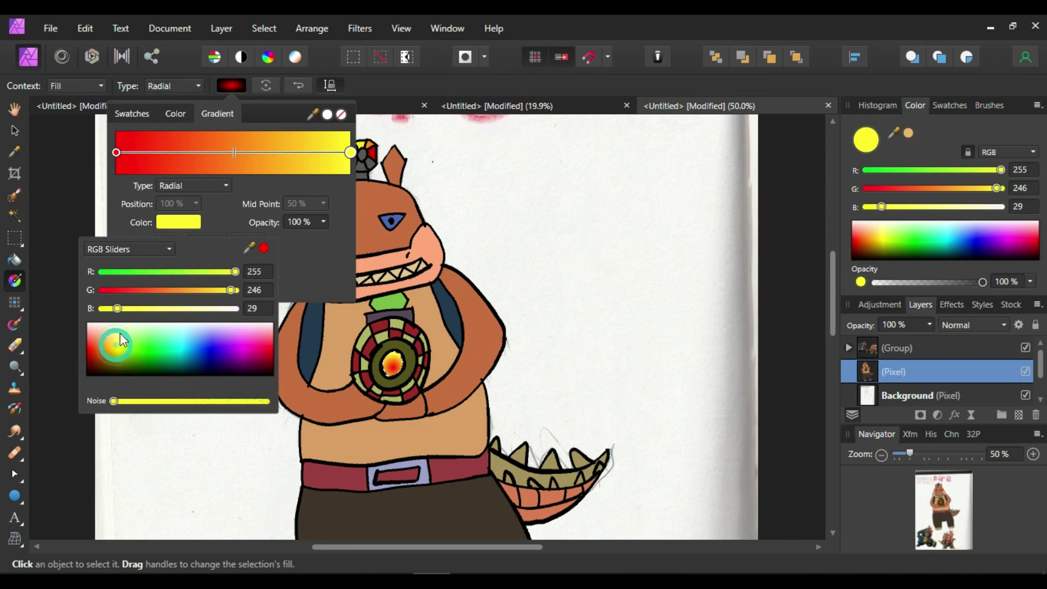
left_click_drag(117, 308, 102, 308)
Reverse the gradient to put yellow at its centre, and shorten it by moving its red end point inward.
left_click(225, 229)
left_click(194, 256)
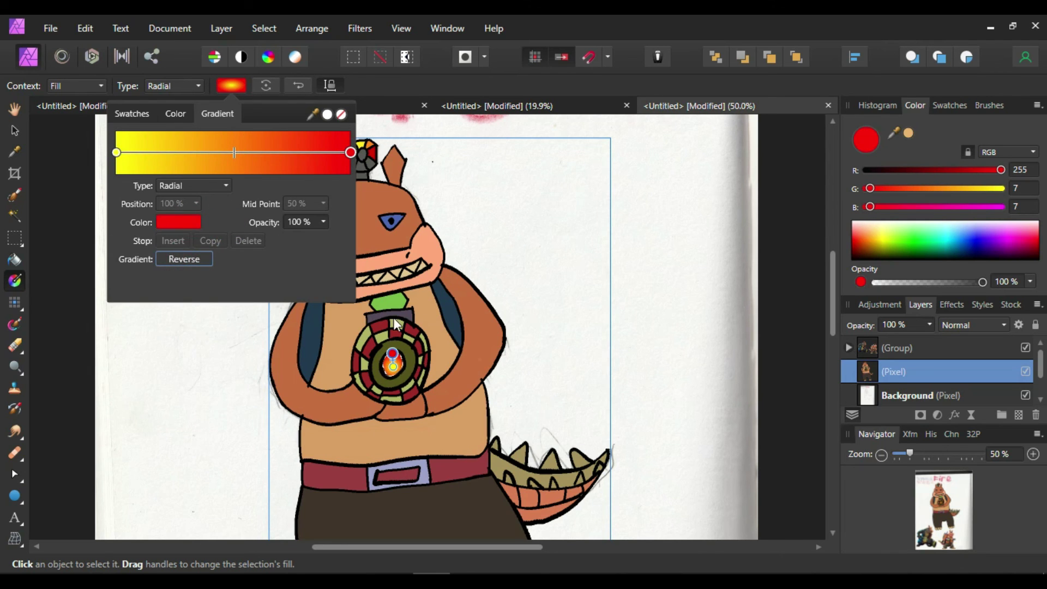
left_click(393, 362)
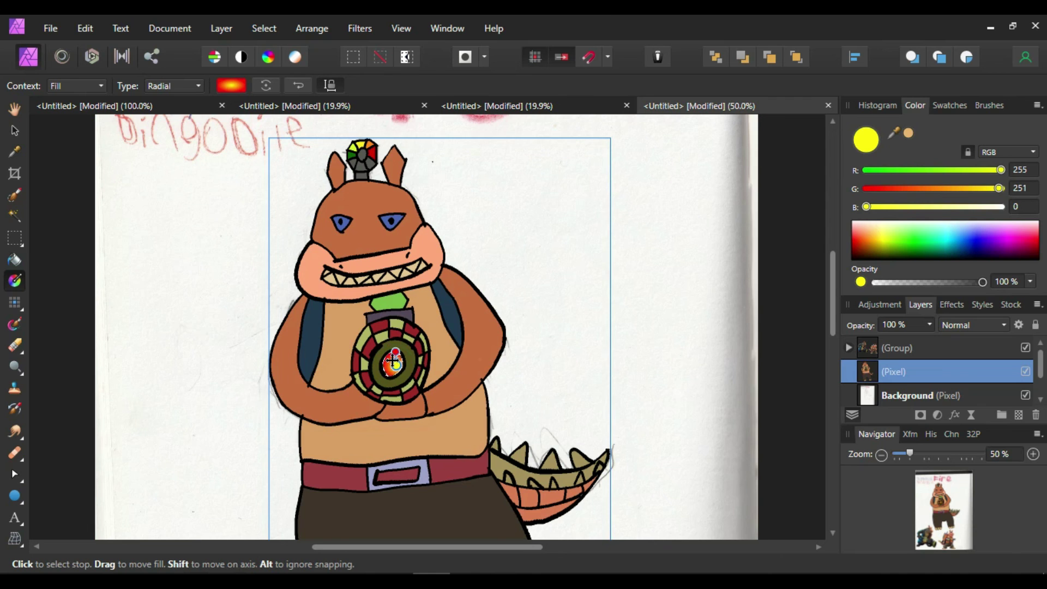
left_click(1033, 456)
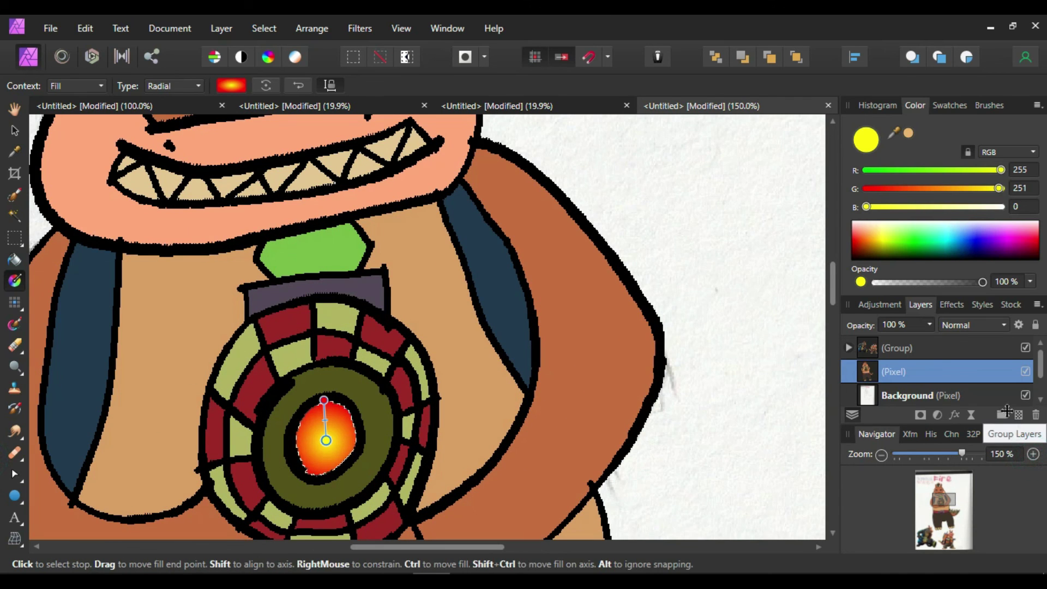
left_click_drag(323, 400, 327, 422)
Hide the reference characters' group and the scanned Background layer.
scroll(421, 344, "up", 6)
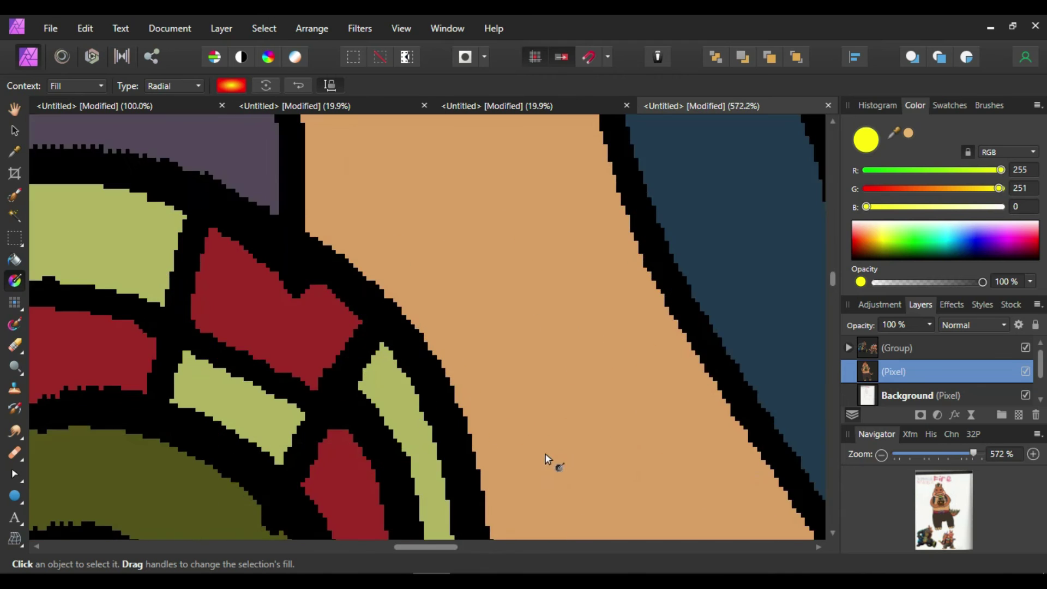
scroll(330, 395, "down", 3)
left_click_drag(416, 545, 371, 544)
mouse_move(583, 317)
left_mouse_down()
mouse_move(588, 296)
mouse_move(584, 324)
left_mouse_up()
scroll(619, 224, "down", 7)
scroll(606, 217, "down", 7)
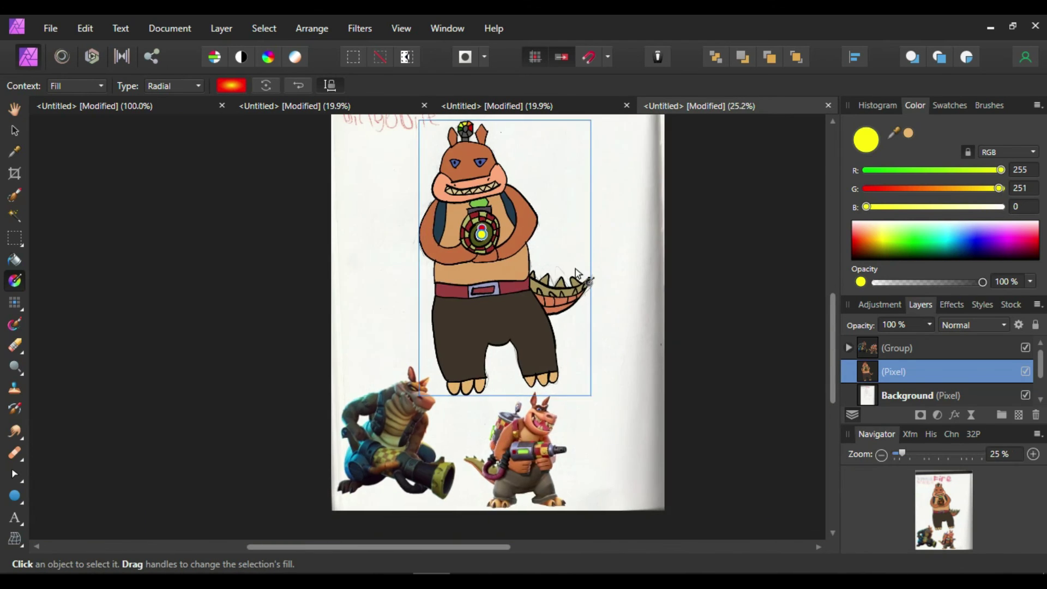
scroll(576, 276, "up", 1)
left_click(1025, 348)
scroll(1027, 398, "down", 1)
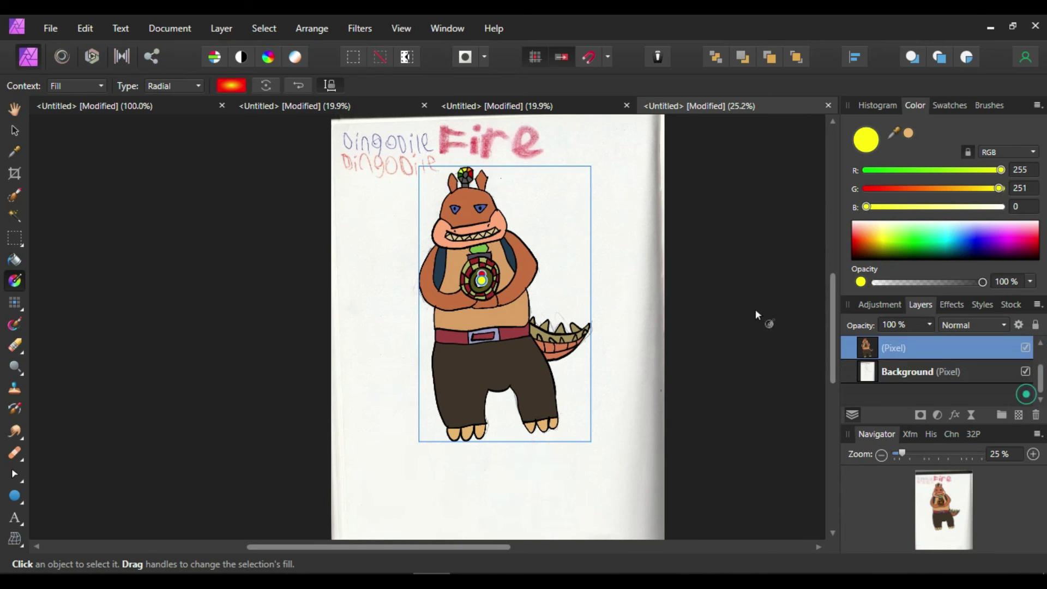
scroll(754, 308, "down", 1)
left_click(1025, 371)
scroll(674, 323, "up", 1)
Switch to the rectangular marquee tool and delete the hidden Background layer.
scroll(674, 327, "up", 2)
right_click(15, 239)
left_click(49, 241)
scroll(579, 281, "up", 1)
scroll(481, 251, "down", 3)
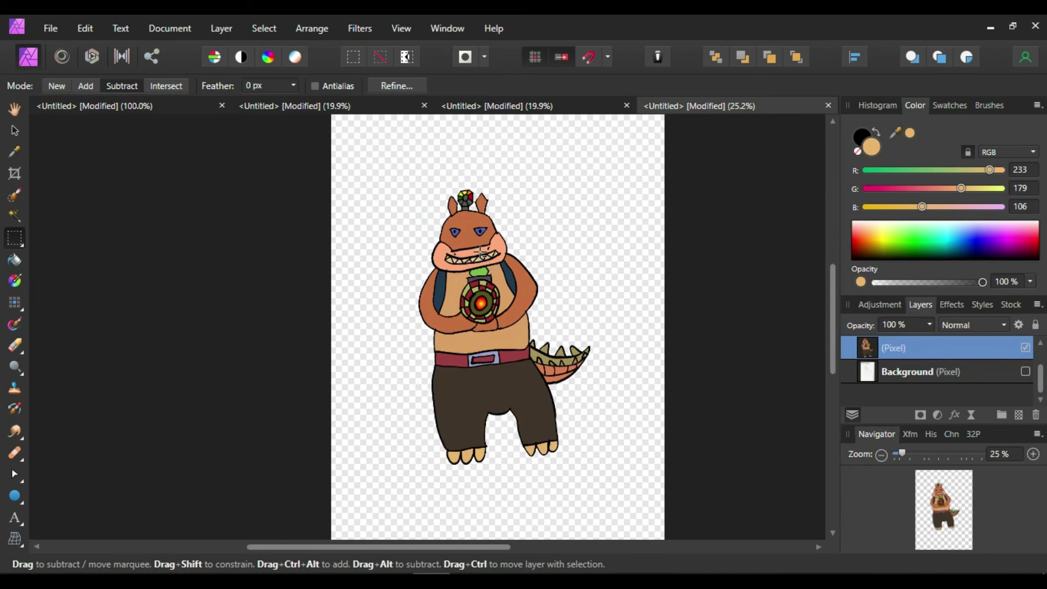
left_click(927, 371)
left_click(1034, 415)
left_click(1034, 415)
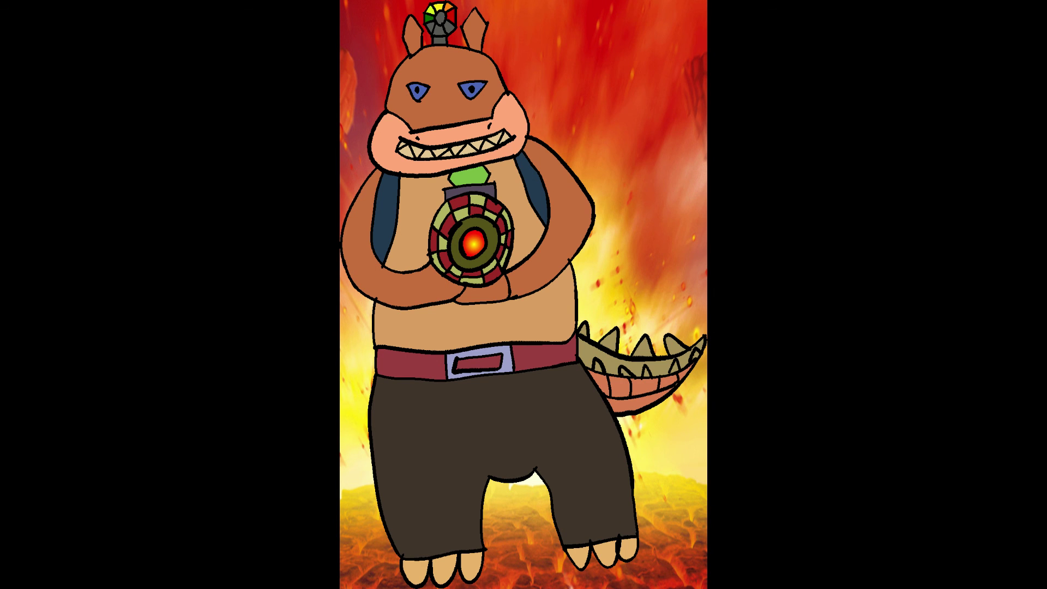